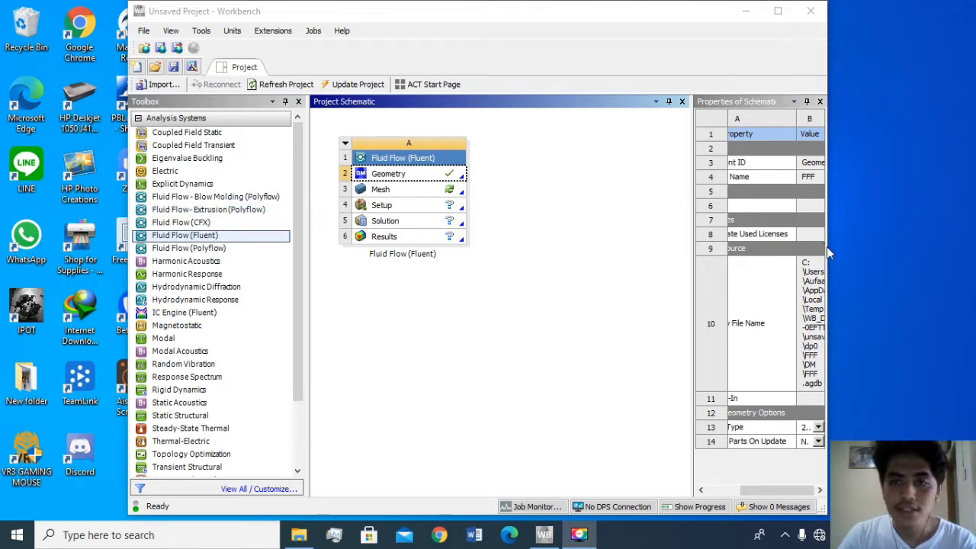
- Open the Geometry cell of the Fluid Flow (Fluent) system for editing in DesignModeler
left_click(381, 177)
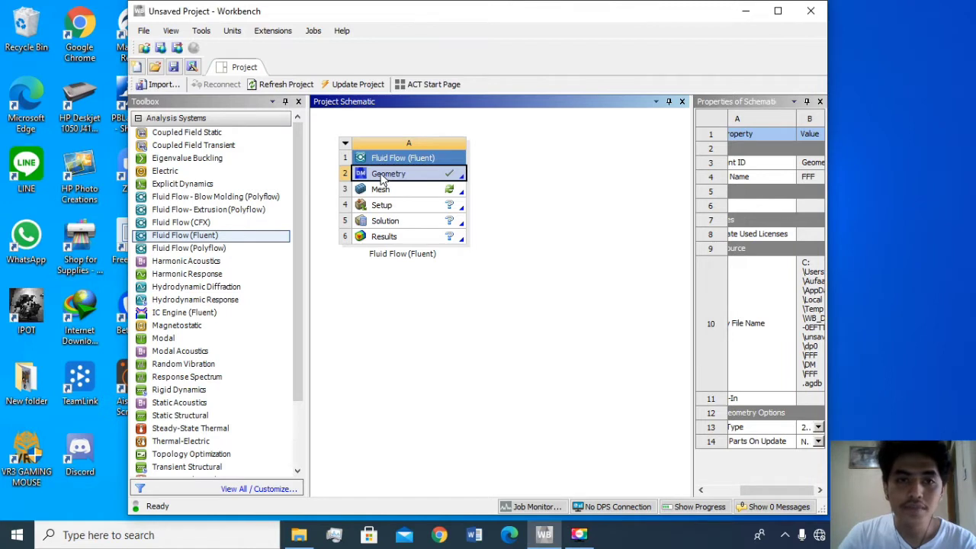
double_click(383, 177)
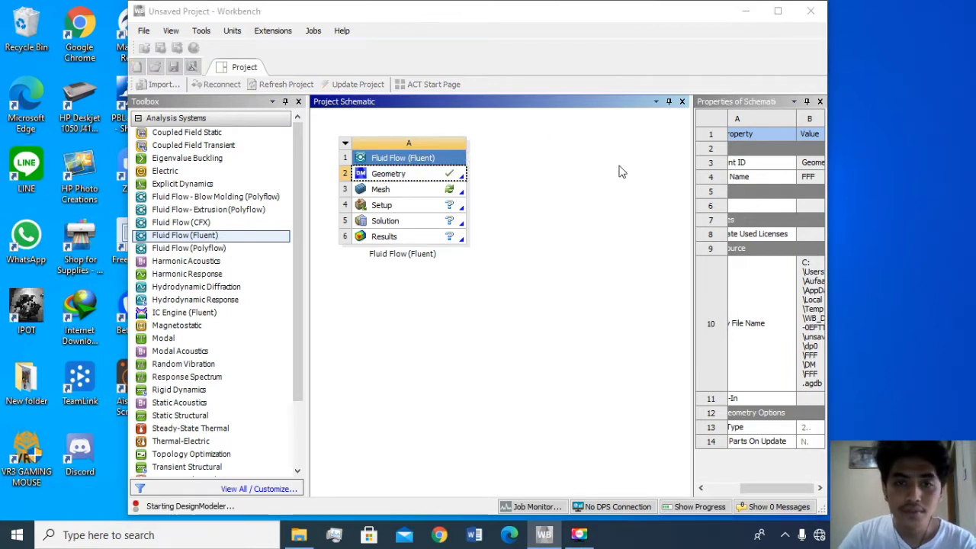
right_click(419, 180)
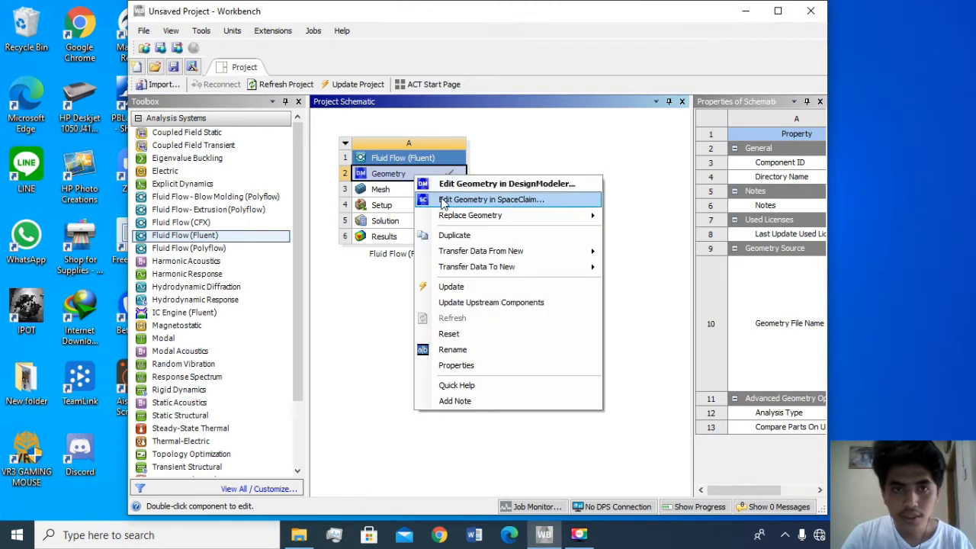
left_click(444, 199)
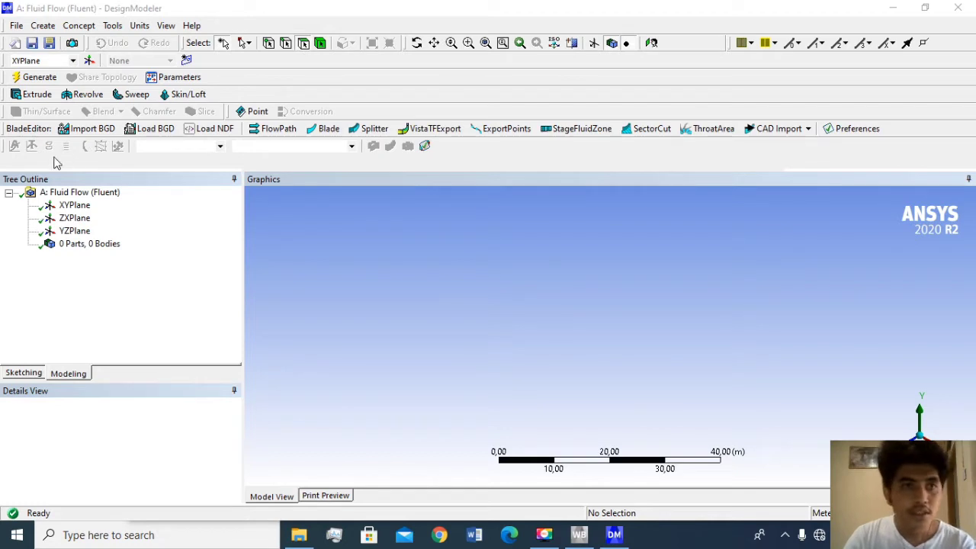
- Create a new sketch on the XYPlane with the view facing the plane, and select that sketch
left_click(74, 206)
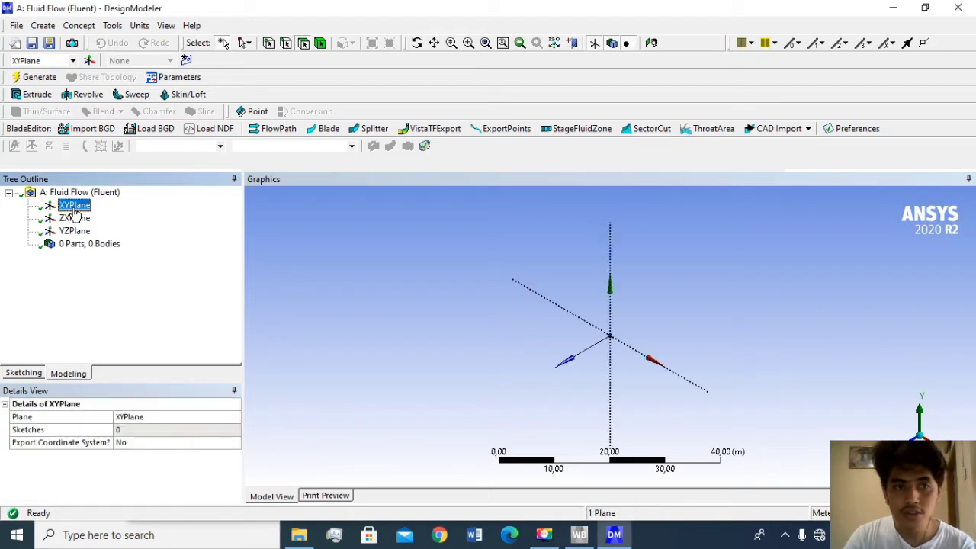
left_click(186, 61)
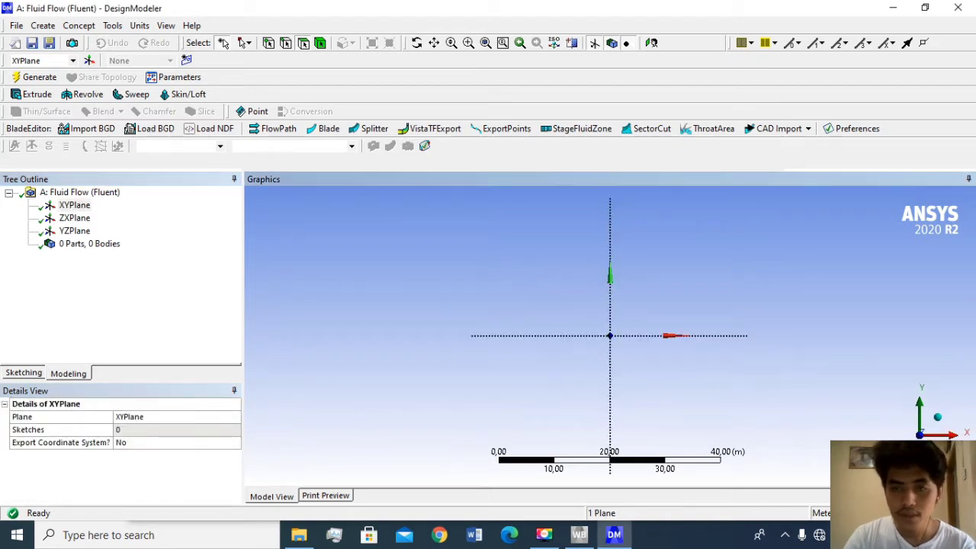
left_click(186, 60)
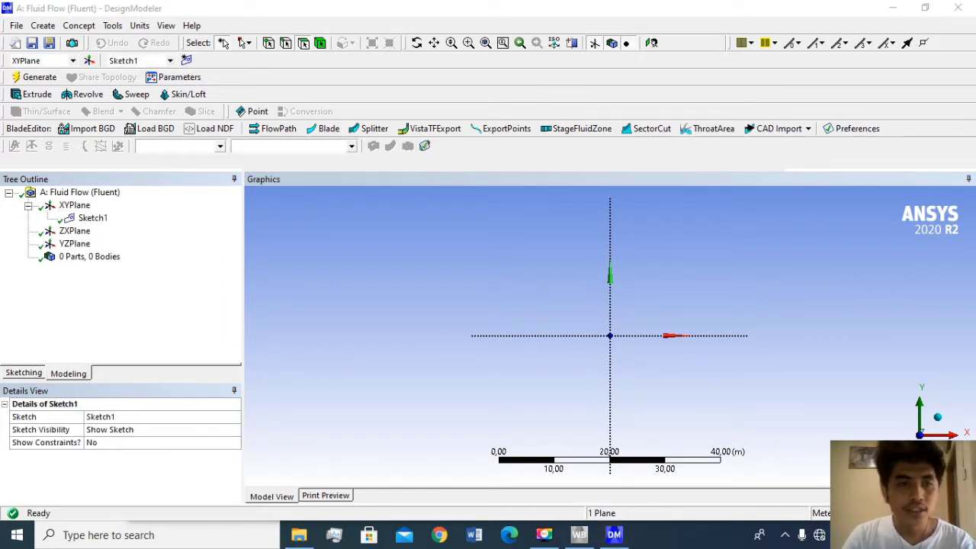
left_click(90, 219)
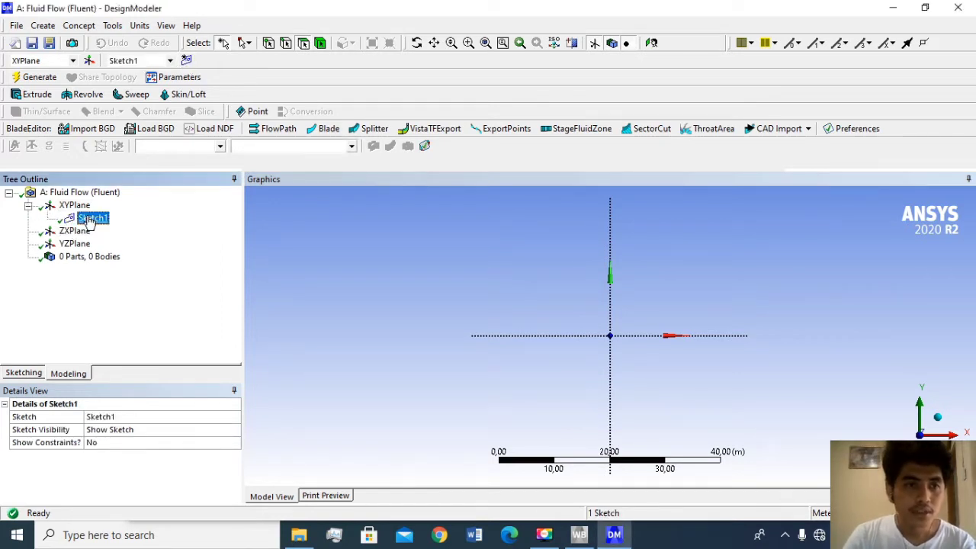
- Draw a four-sided polygon with horizontal and vertical edges, about 17.8 m wide, centred on the origin
left_click(36, 374)
left_click(42, 263)
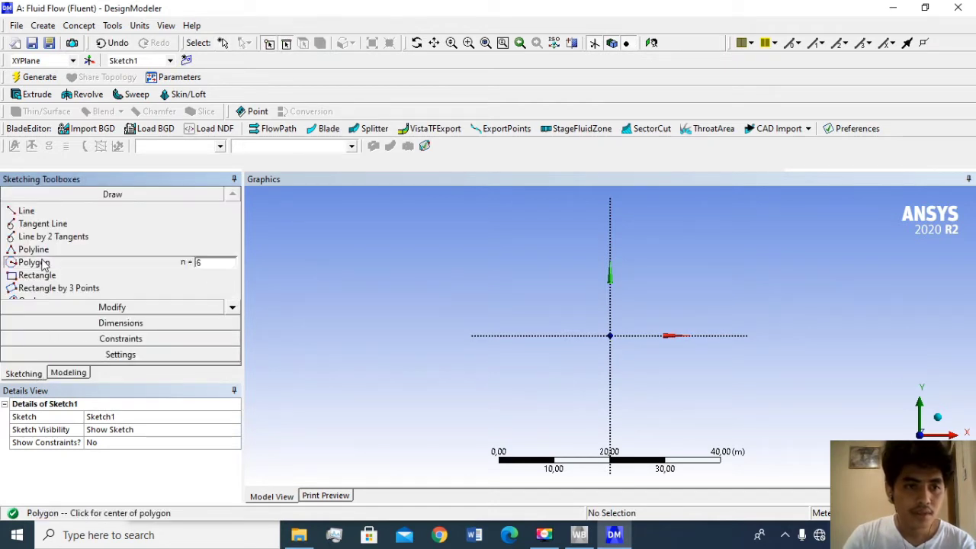
left_click(214, 261)
key("BackSpace")
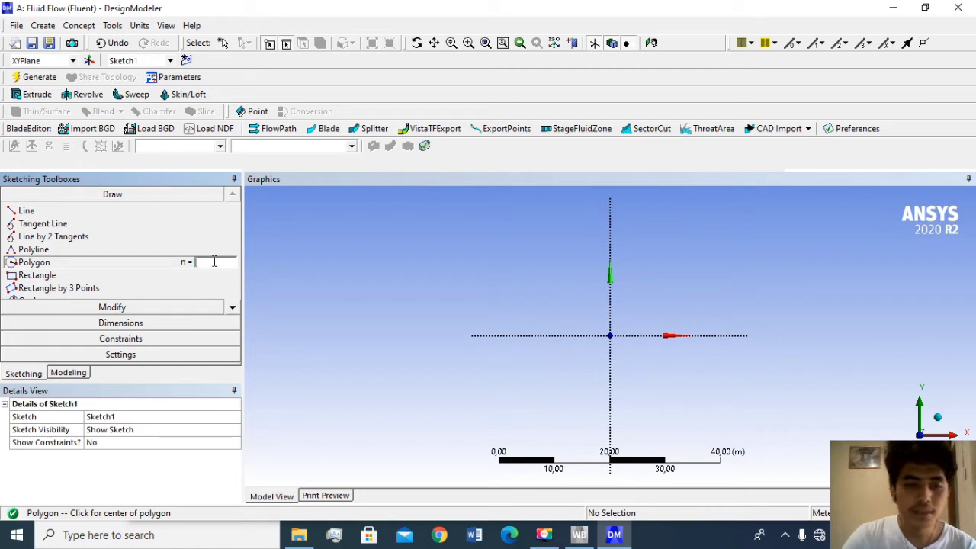
type("4")
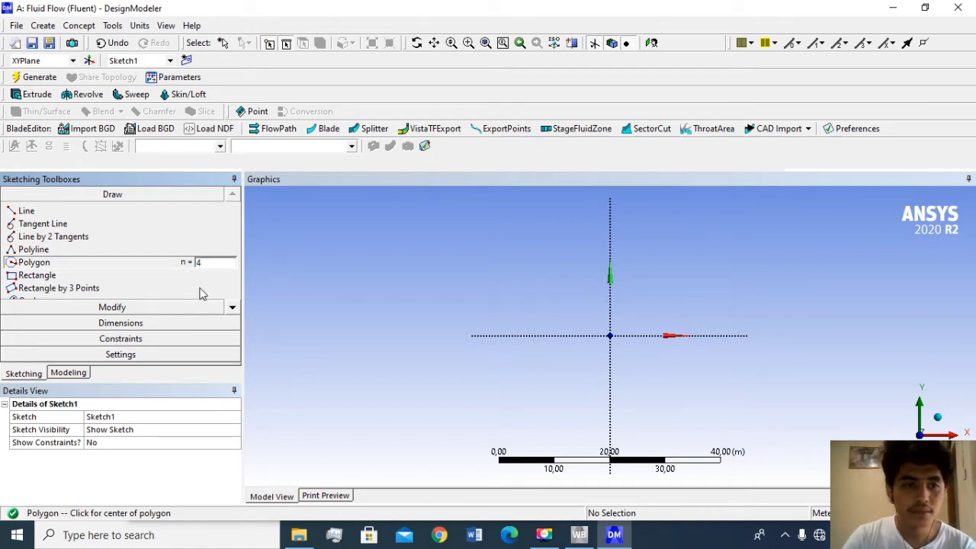
left_click(610, 335)
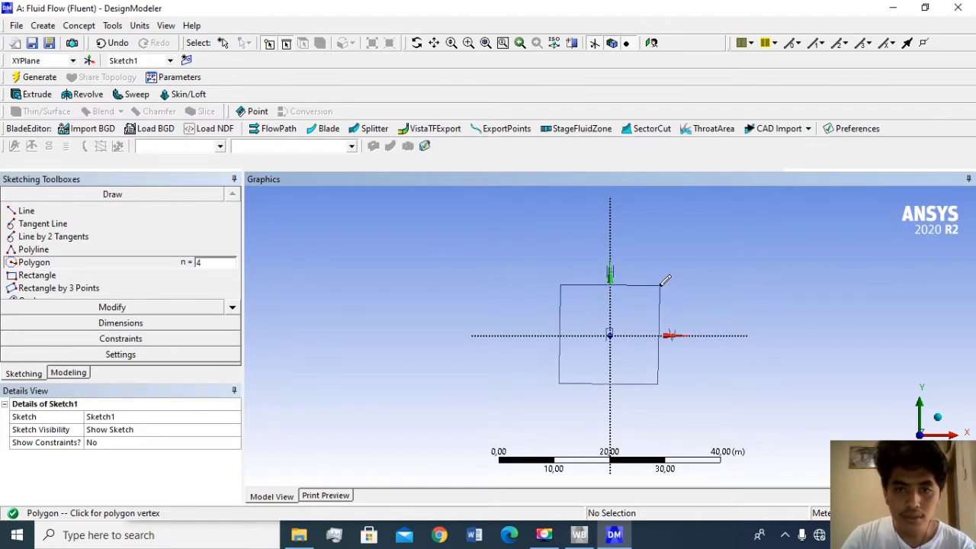
left_click(660, 285)
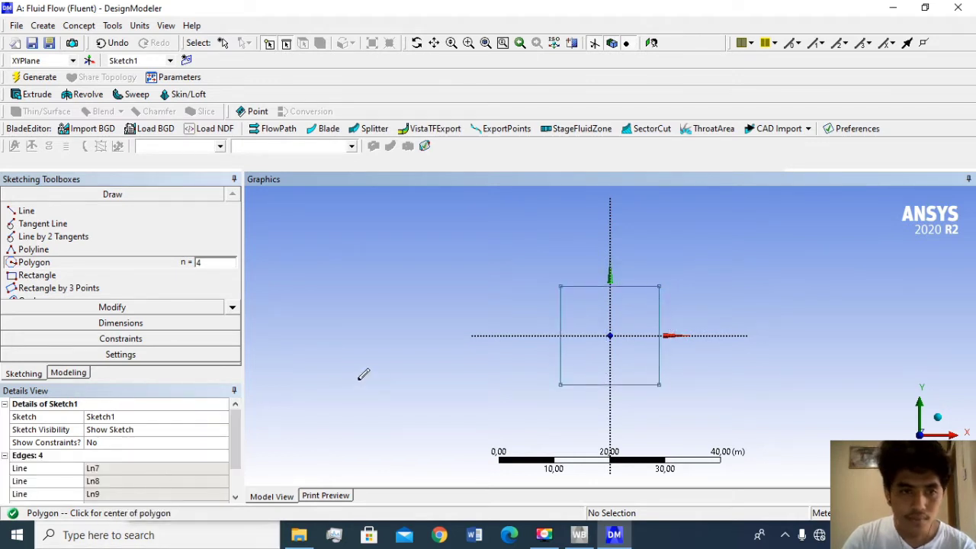
- Add a general dimension to the square's upper edge and set it to 3 m
left_click(121, 323)
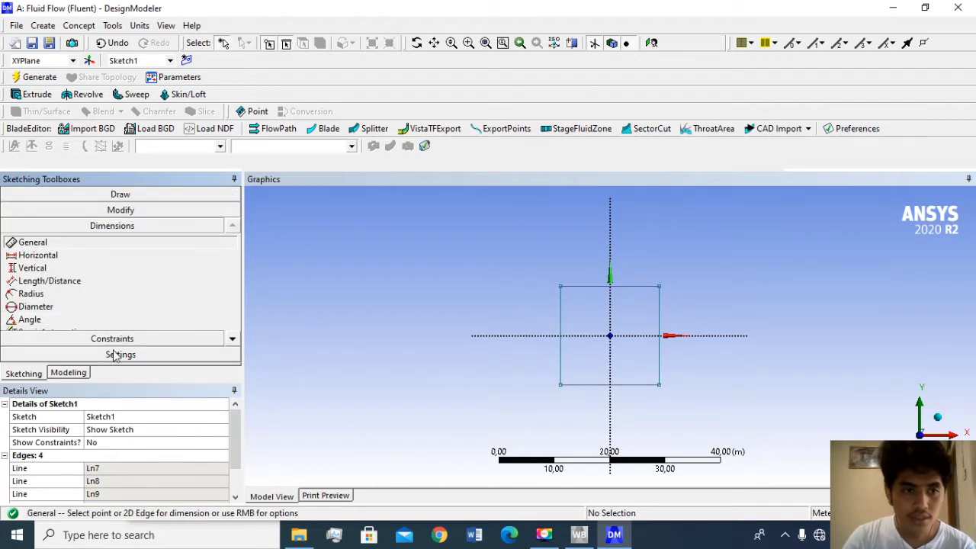
left_click(637, 290)
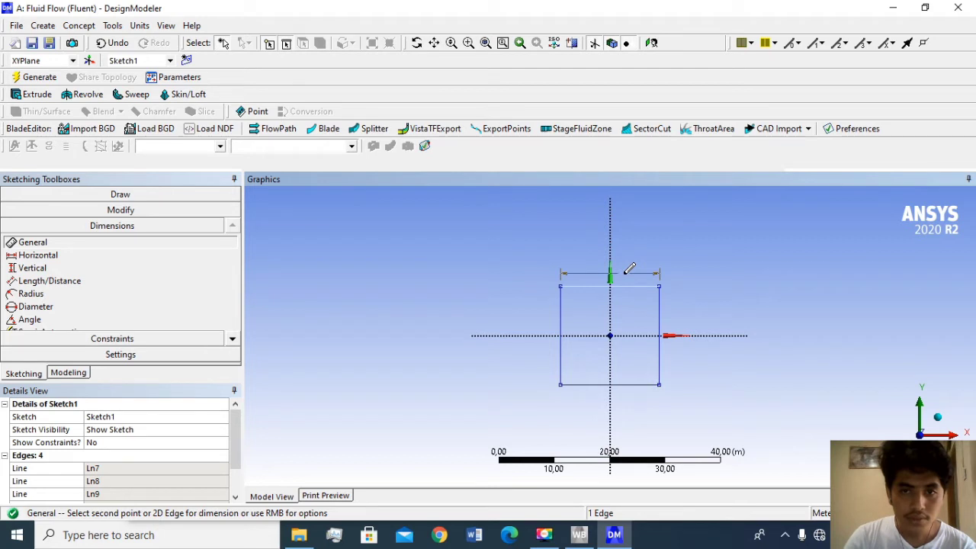
left_click(630, 269)
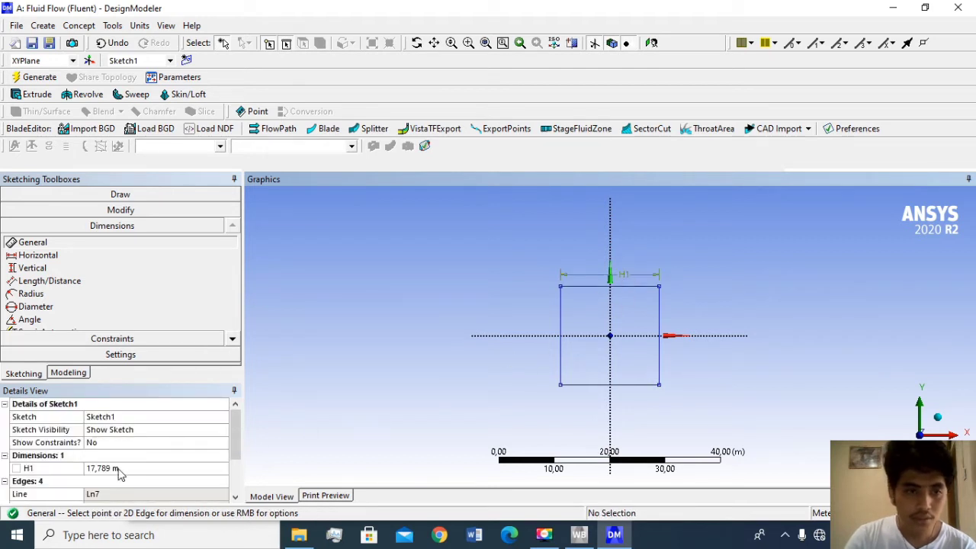
left_click(120, 467)
type("3")
key("Return")
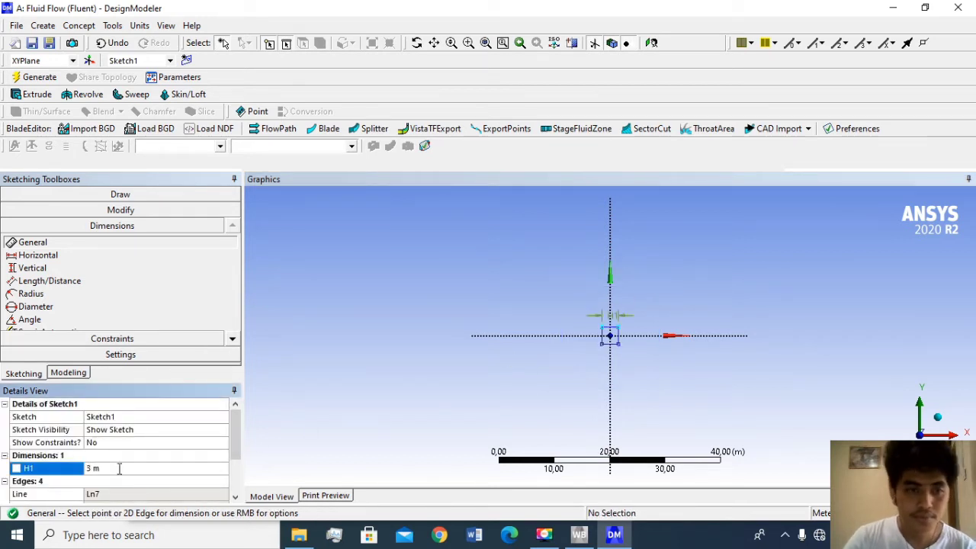
- Create a second sketch on the XYPlane and draw a circle of about 0.87 m radius centred on the origin
scroll(663, 364, "up", 5)
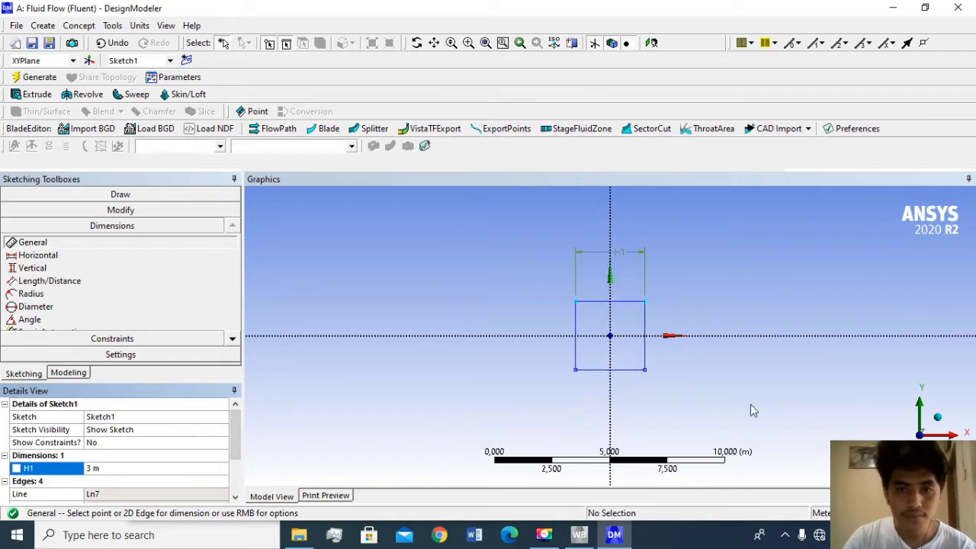
left_click(186, 60)
left_click(115, 194)
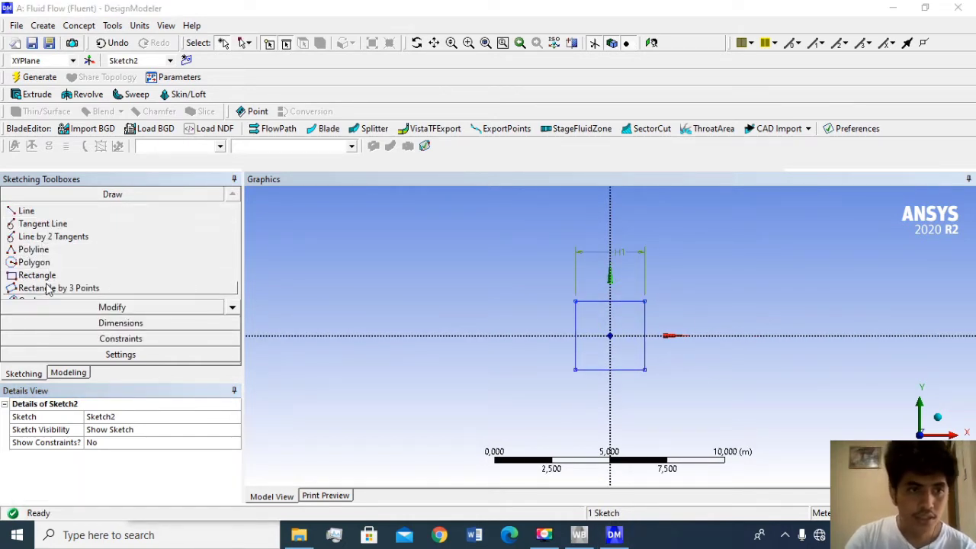
left_click(232, 306)
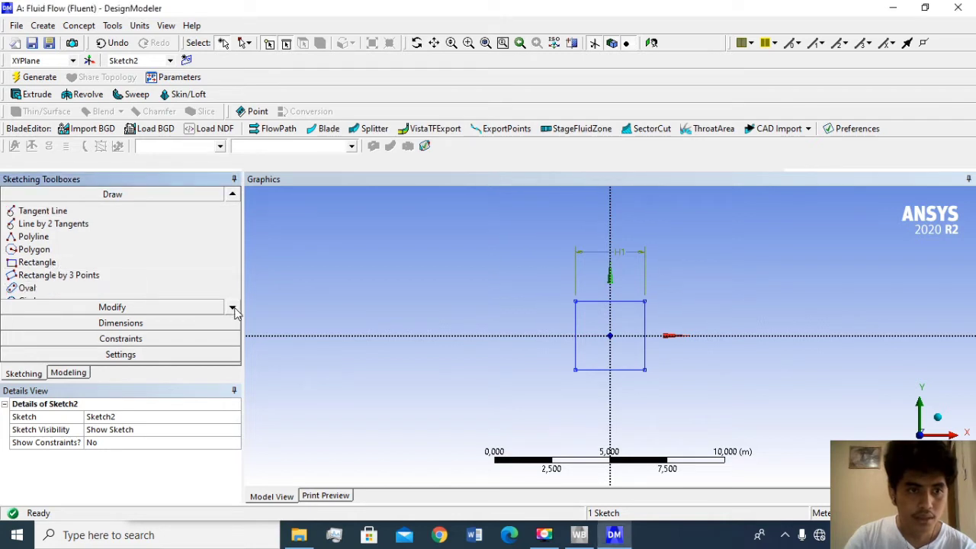
left_click(231, 306)
left_click(76, 288)
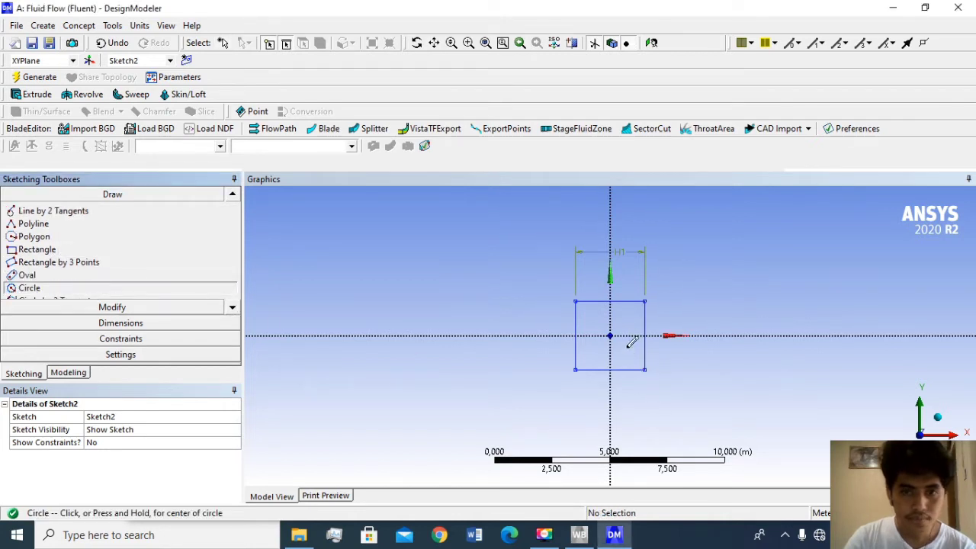
scroll(614, 334, "up", 3)
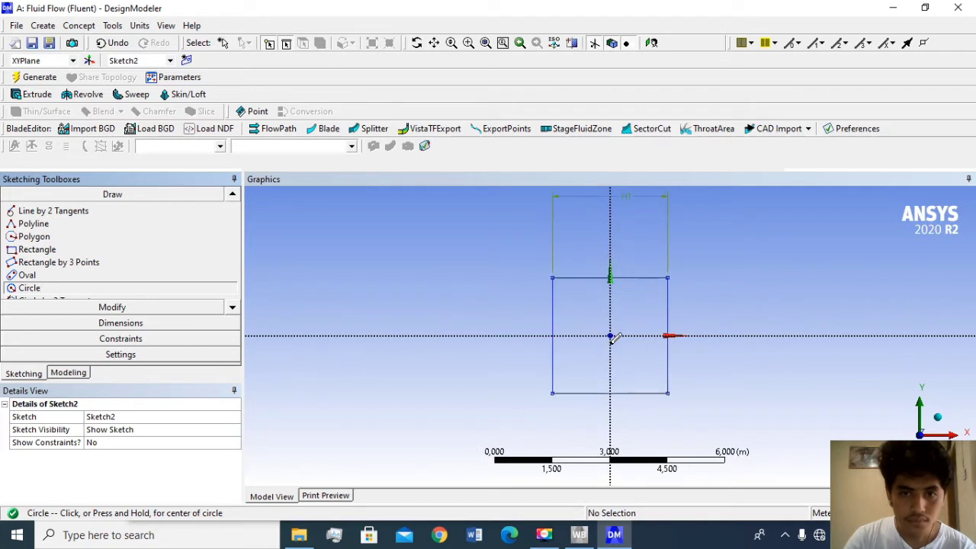
left_click(610, 335)
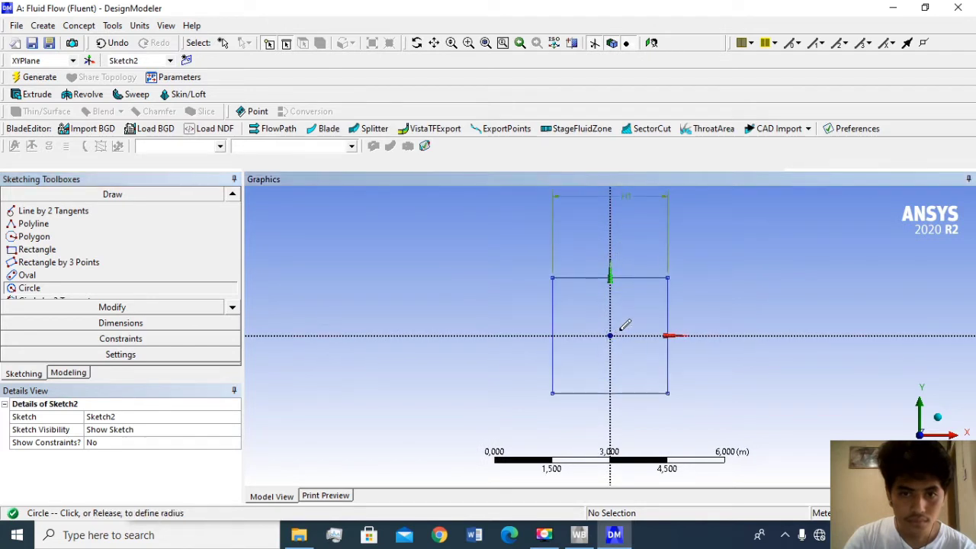
left_click(643, 319)
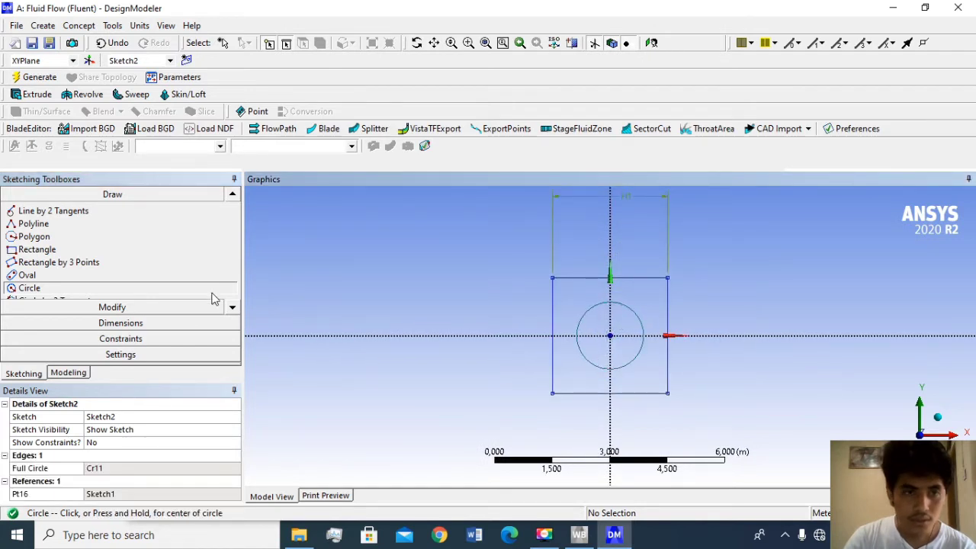
- Add a radius dimension to the circle inside the square and set it to 0.5 m
left_click(128, 323)
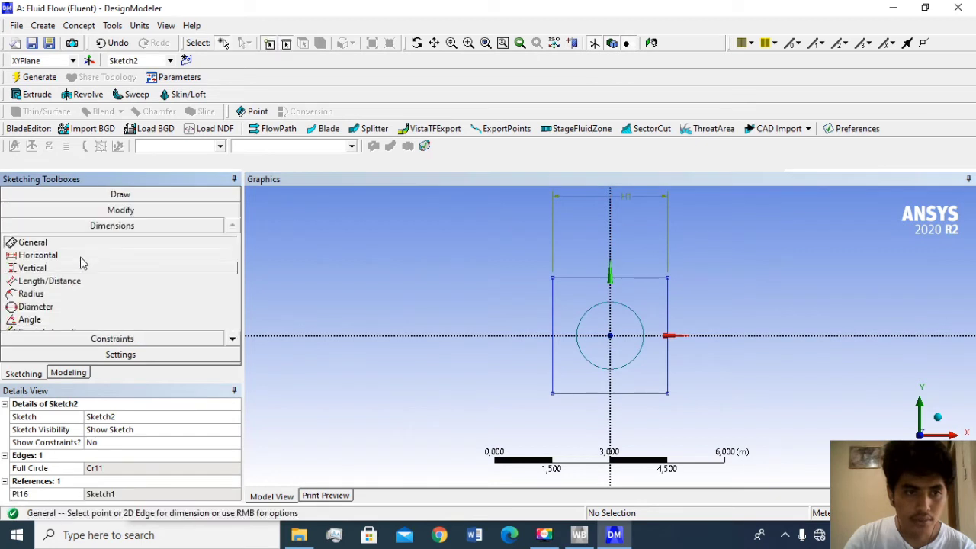
left_click(34, 294)
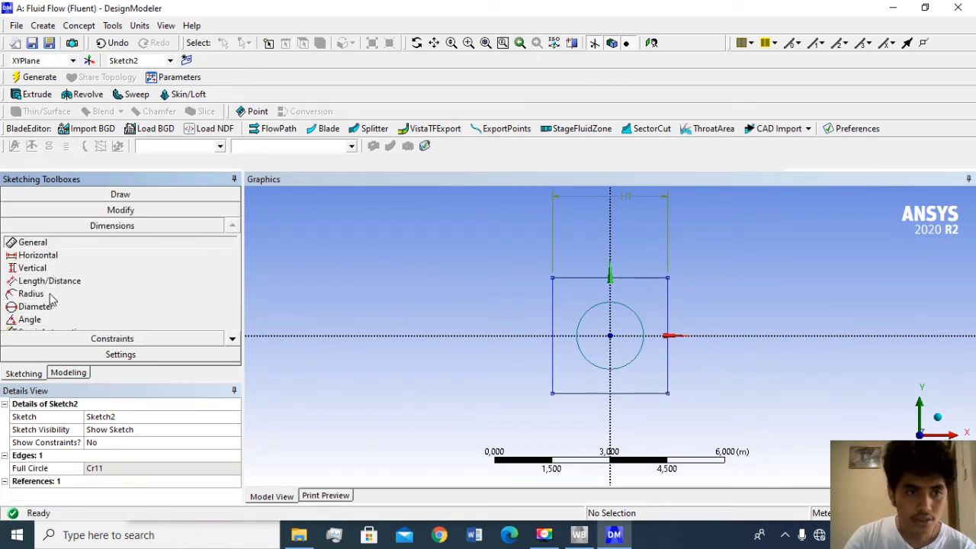
left_click(594, 306)
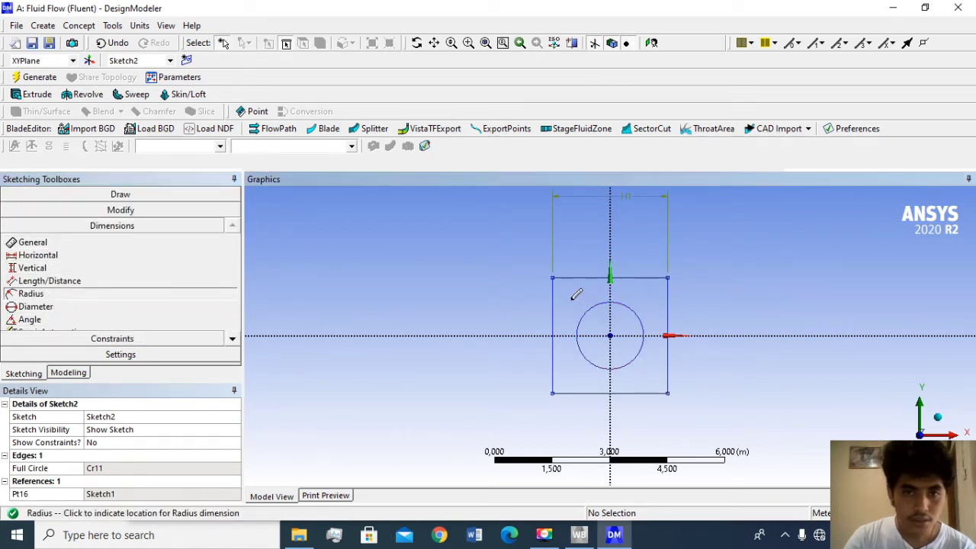
left_click(564, 299)
left_click(111, 468)
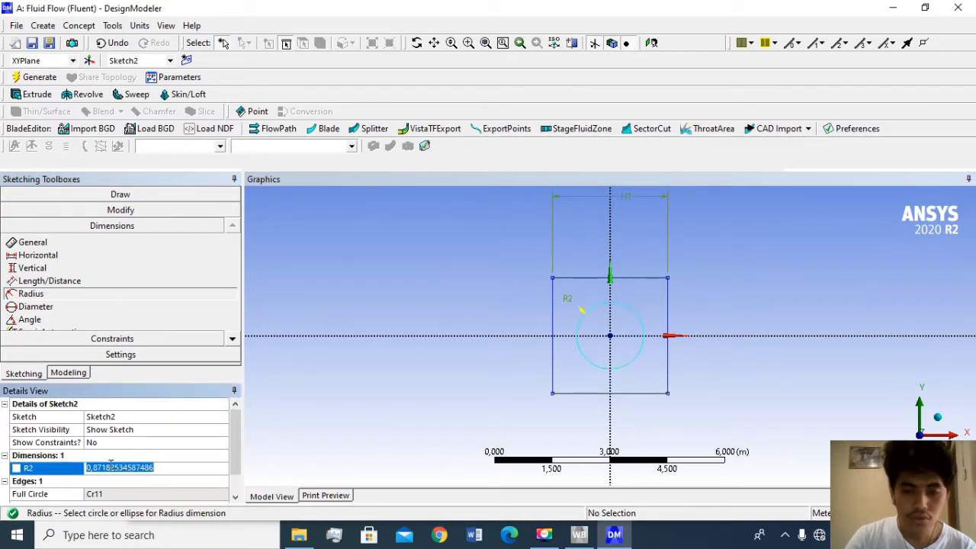
type("0")
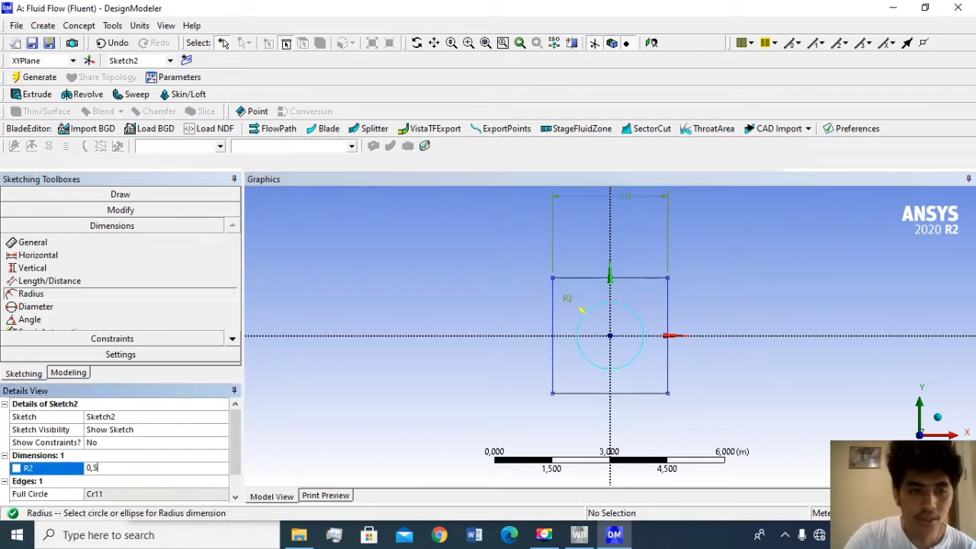
type(",5")
key("Return")
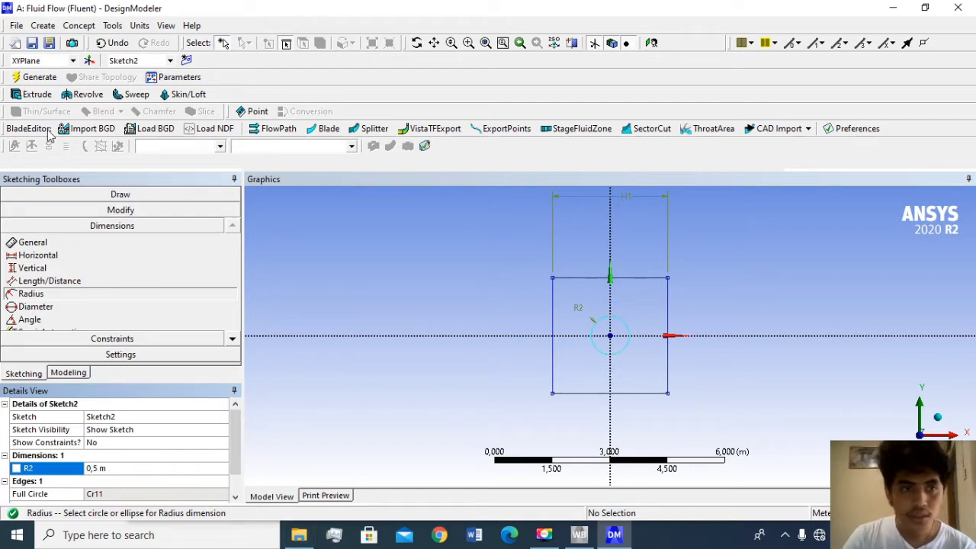
- Create a surface from Sketch1, the square, with the operation set to Add Frozen, and generate it
left_click(80, 26)
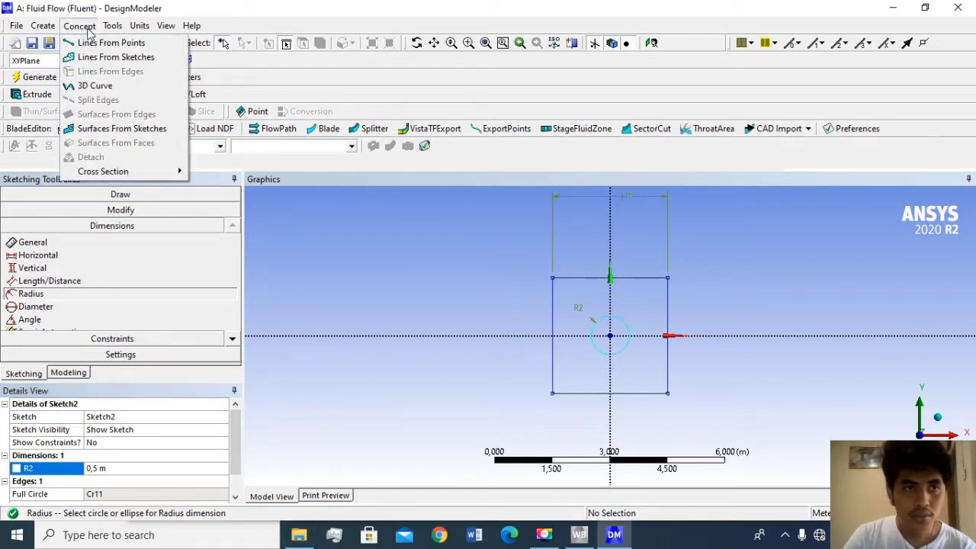
left_click(125, 129)
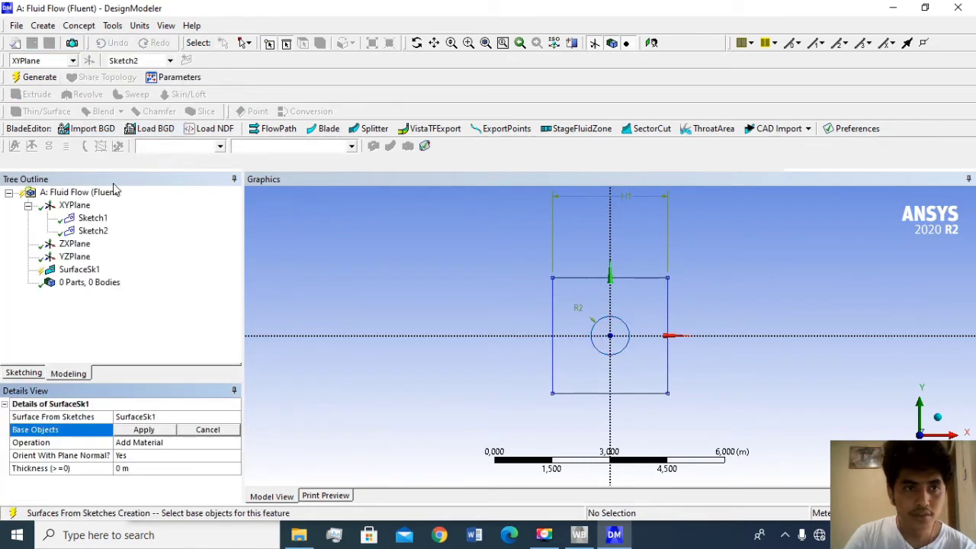
left_click(92, 219)
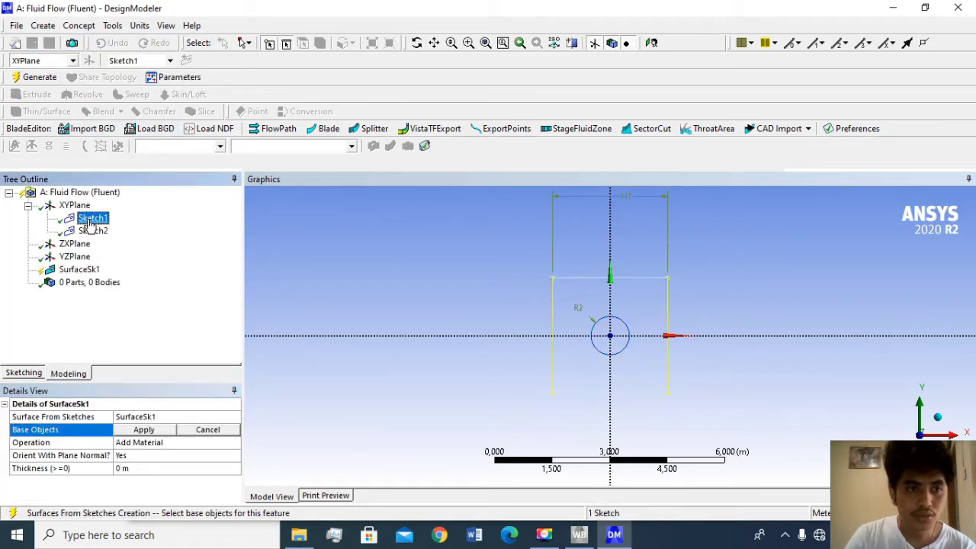
left_click(144, 430)
left_click(156, 443)
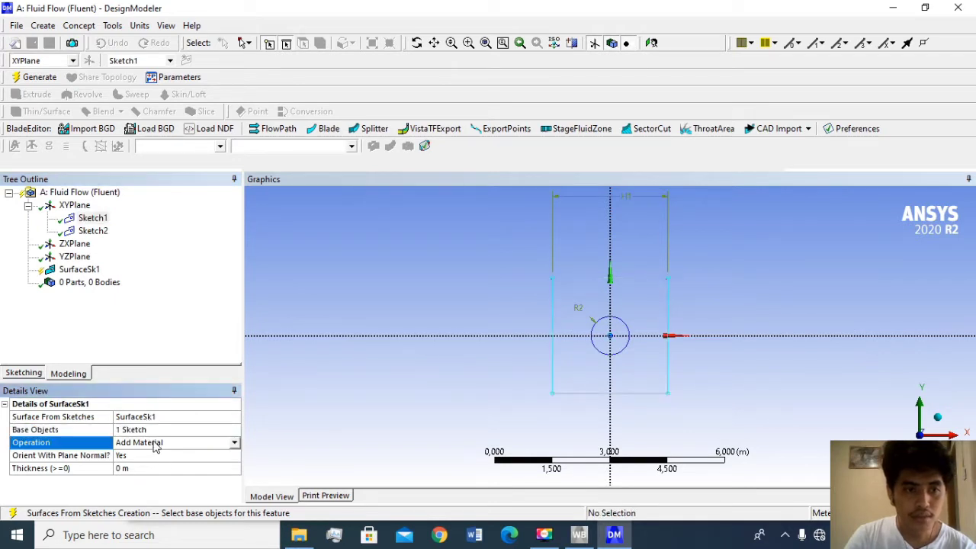
left_click(234, 443)
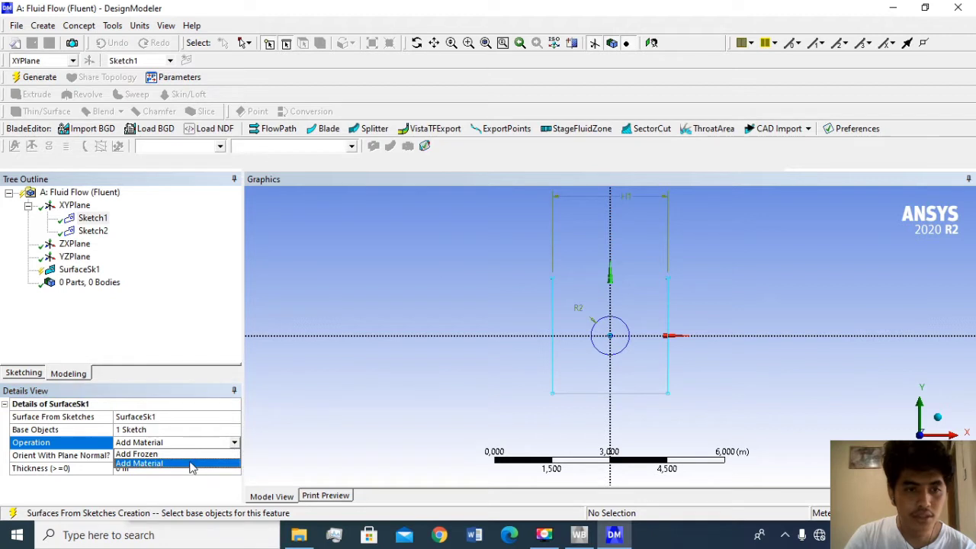
left_click(187, 456)
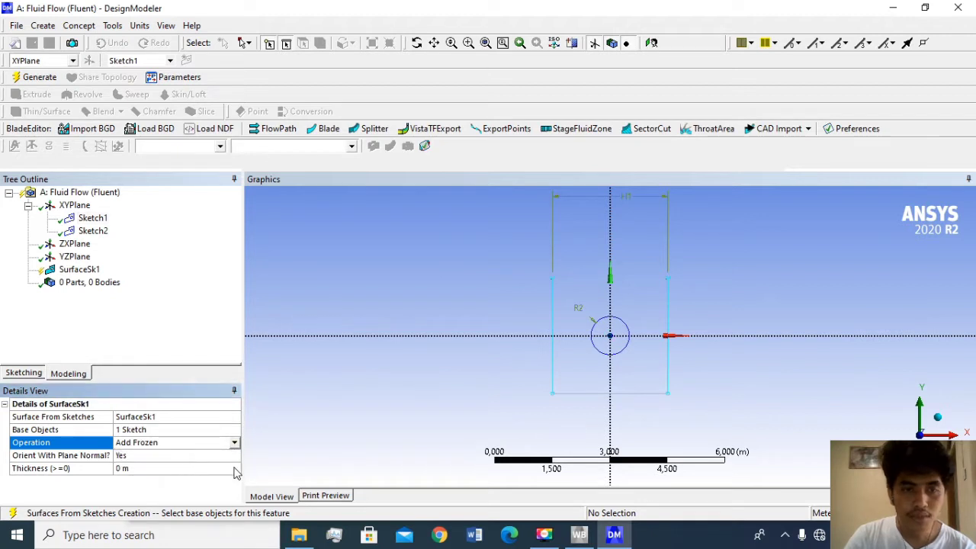
left_click(30, 79)
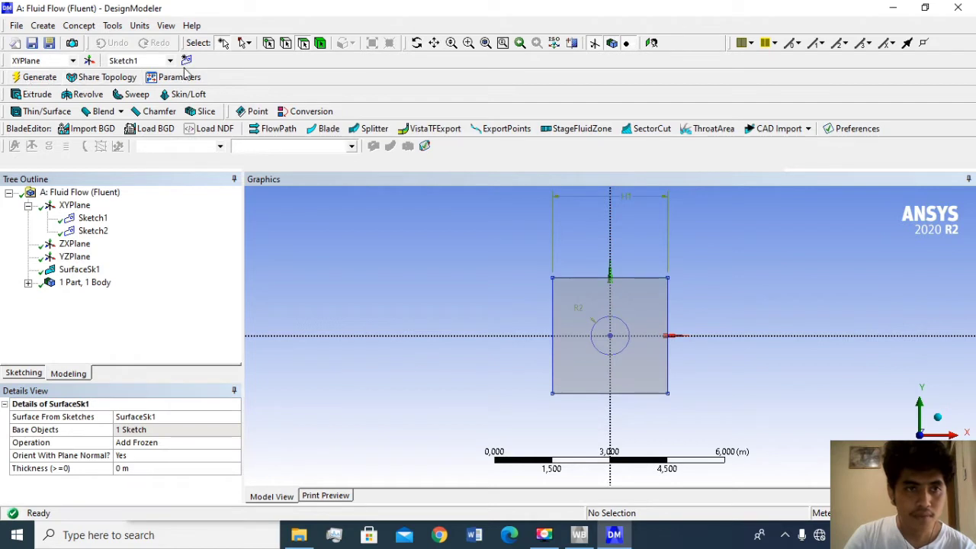
- Create a surface from Sketch2, the circle, with the operation set to Add Frozen, and generate it
left_click(80, 26)
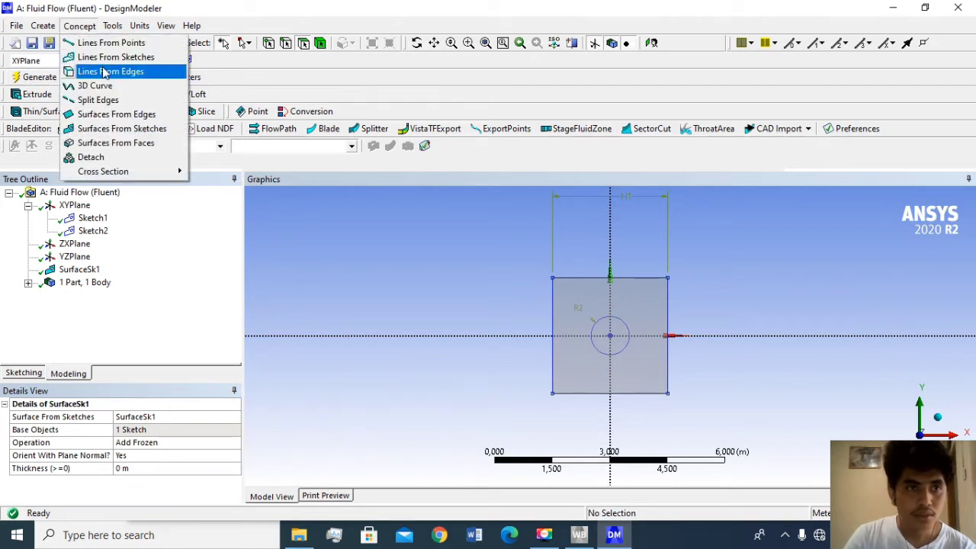
left_click(118, 129)
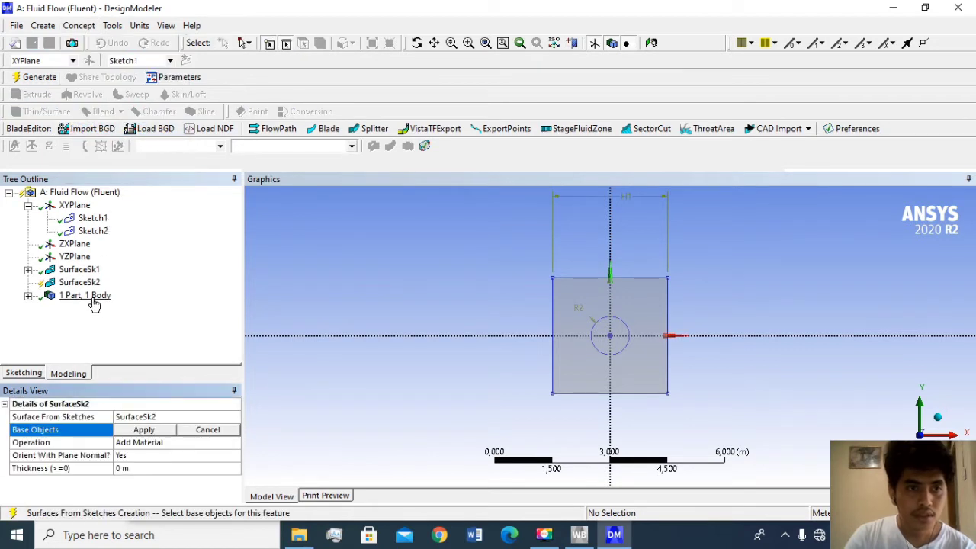
left_click(93, 232)
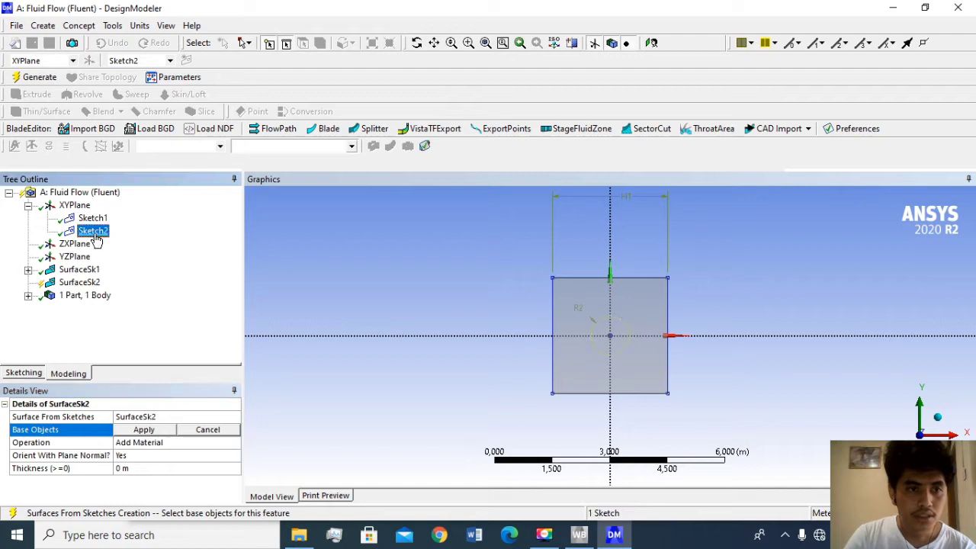
left_click(144, 429)
left_click(145, 445)
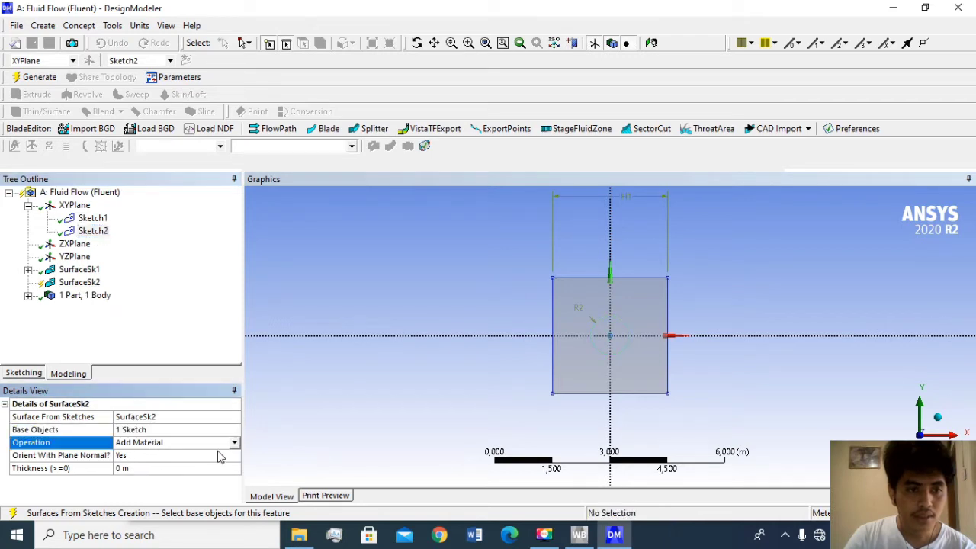
left_click(234, 444)
left_click(213, 454)
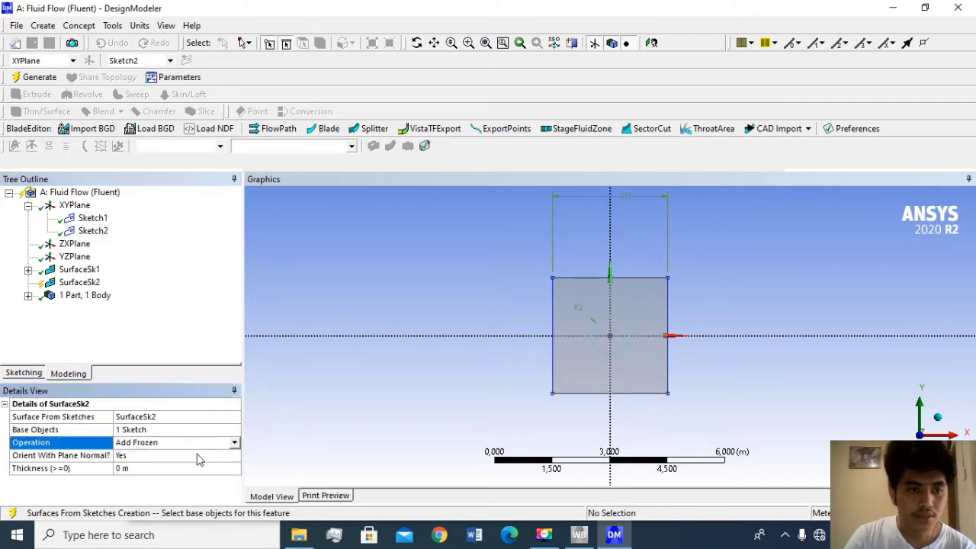
left_click(32, 77)
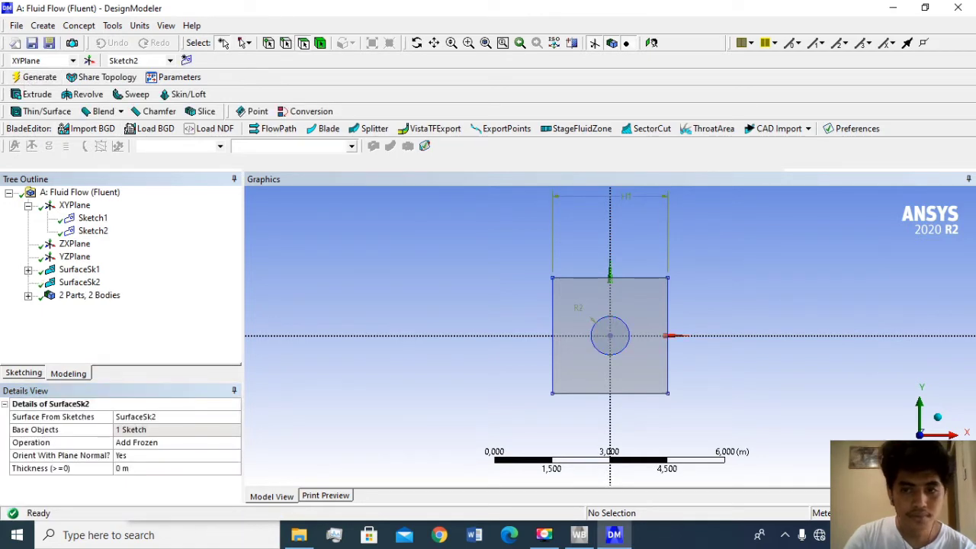
- Start a Boolean feature with the Subtract operation and assign the square surface as its target body
left_click(44, 26)
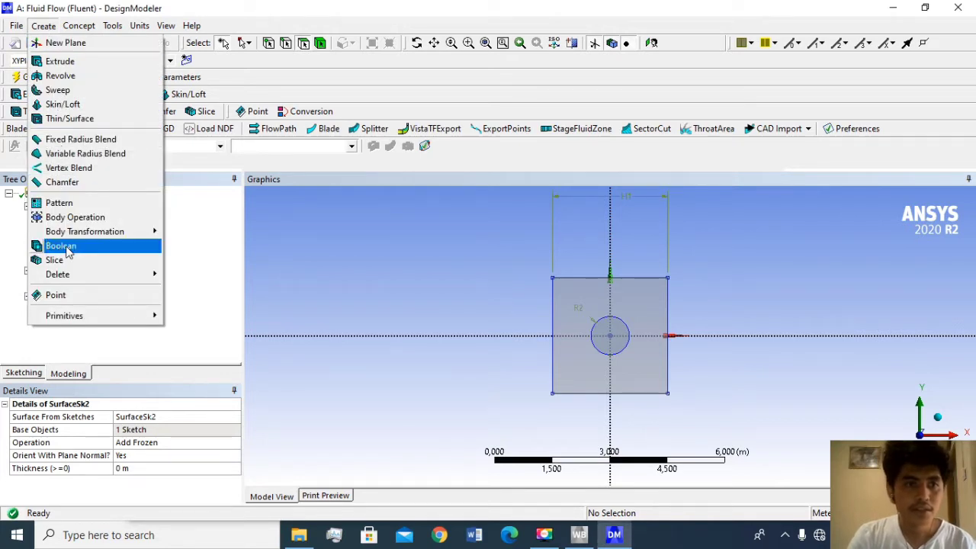
left_click(68, 247)
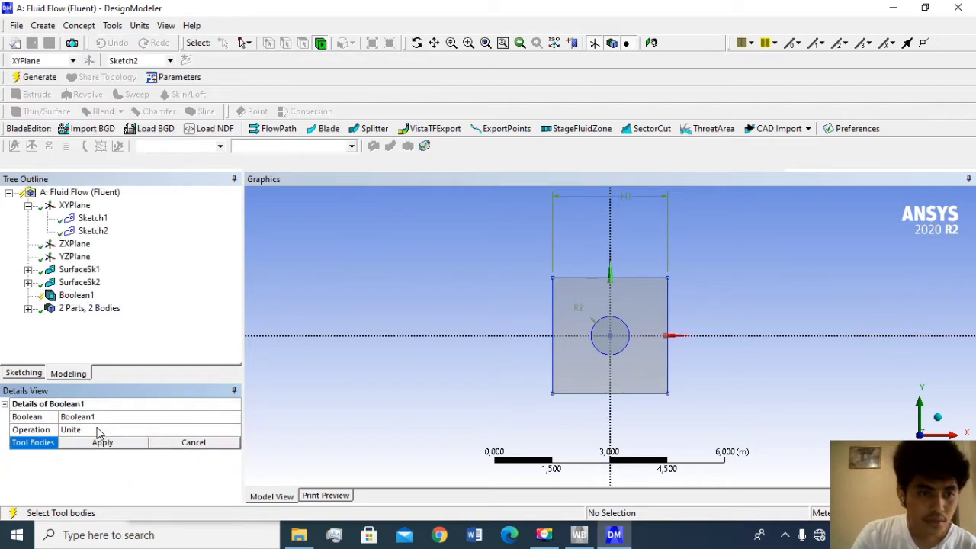
left_click(97, 433)
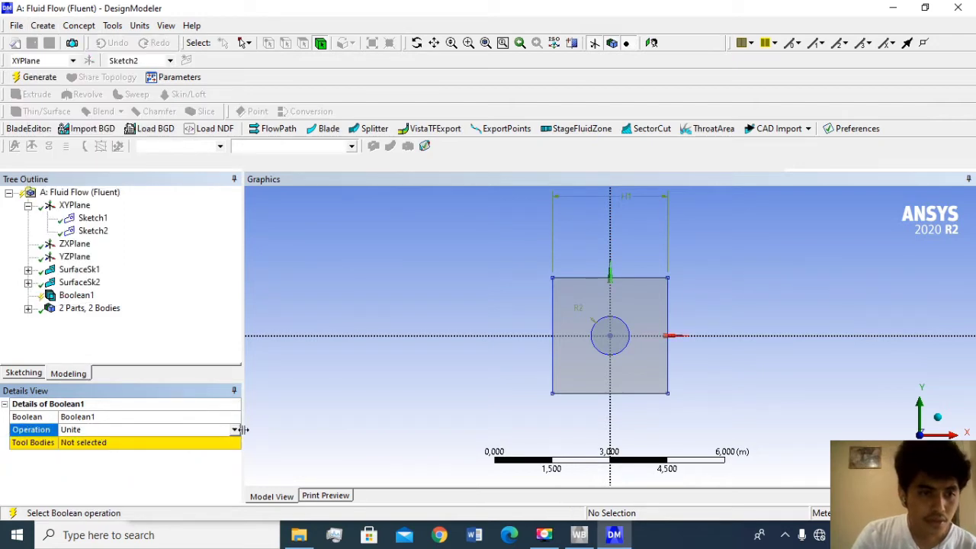
left_click(234, 431)
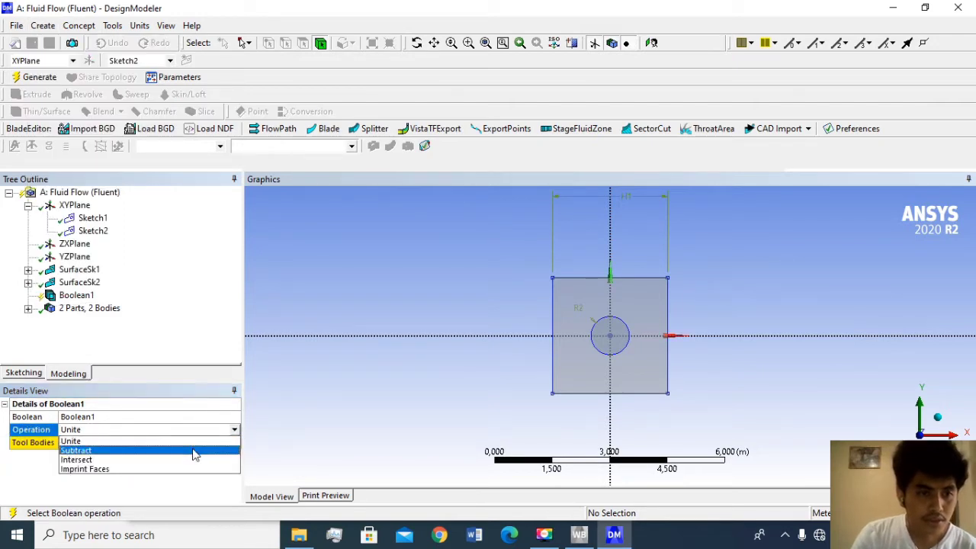
left_click(195, 456)
left_click(117, 447)
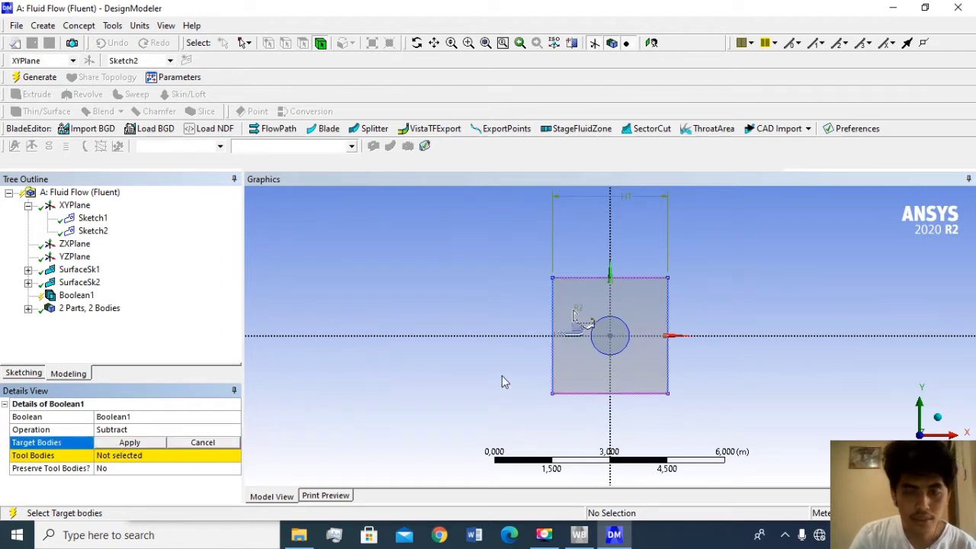
left_click(577, 315)
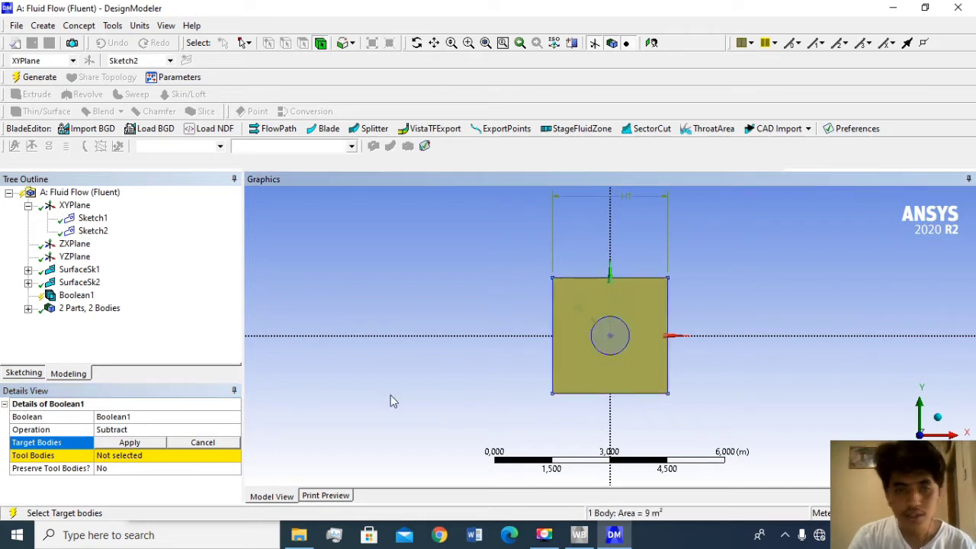
left_click(130, 444)
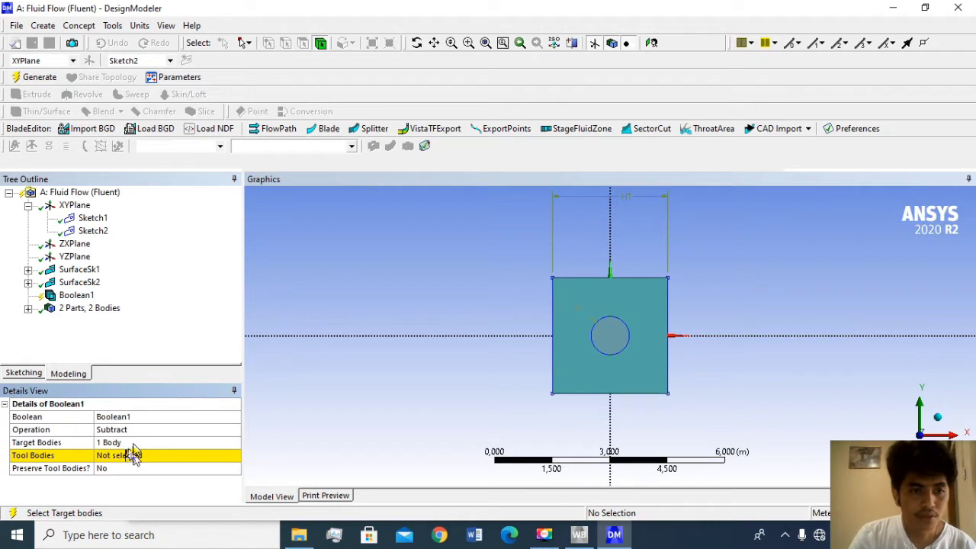
- Assign the circular surface as the tool body, set Preserve Tool Bodies to Yes, and generate the Boolean
left_click(130, 455)
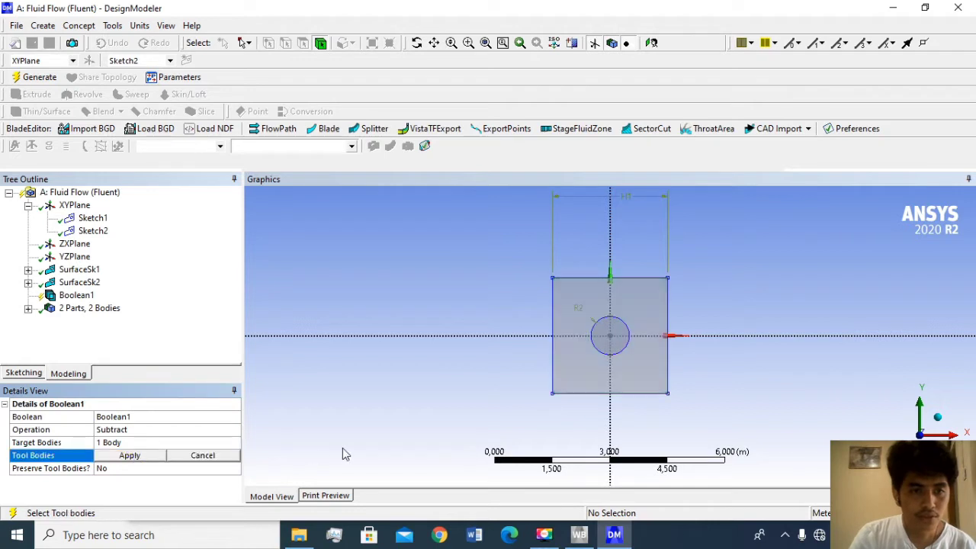
left_click(610, 341)
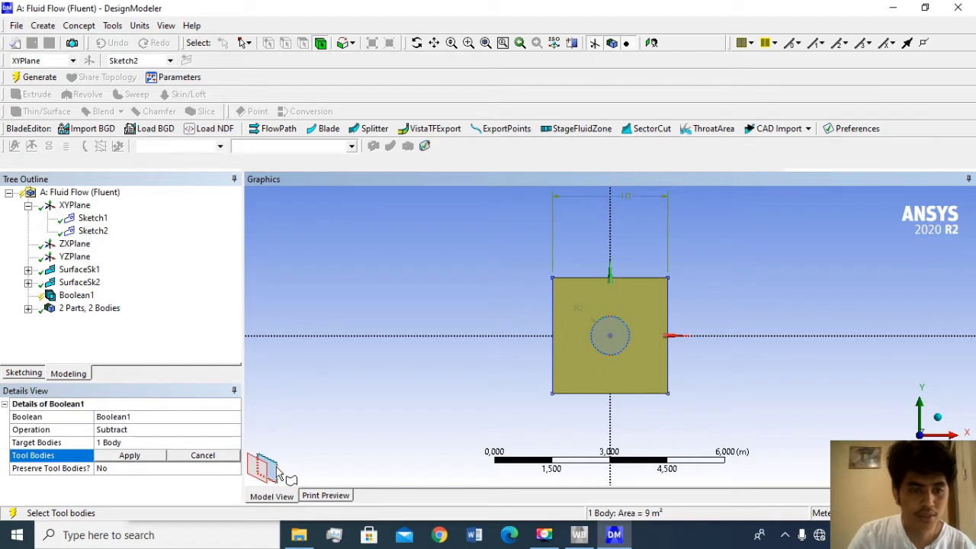
left_click(279, 473)
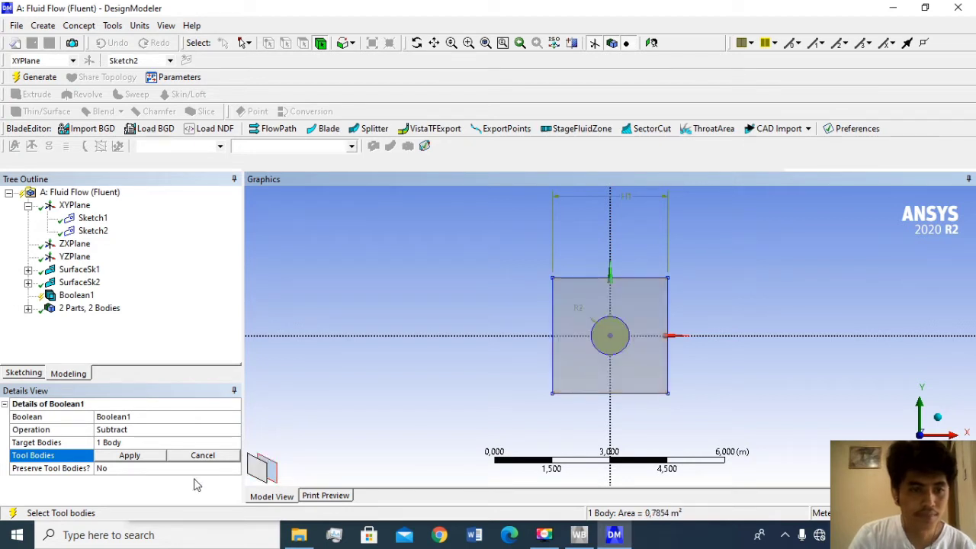
left_click(130, 457)
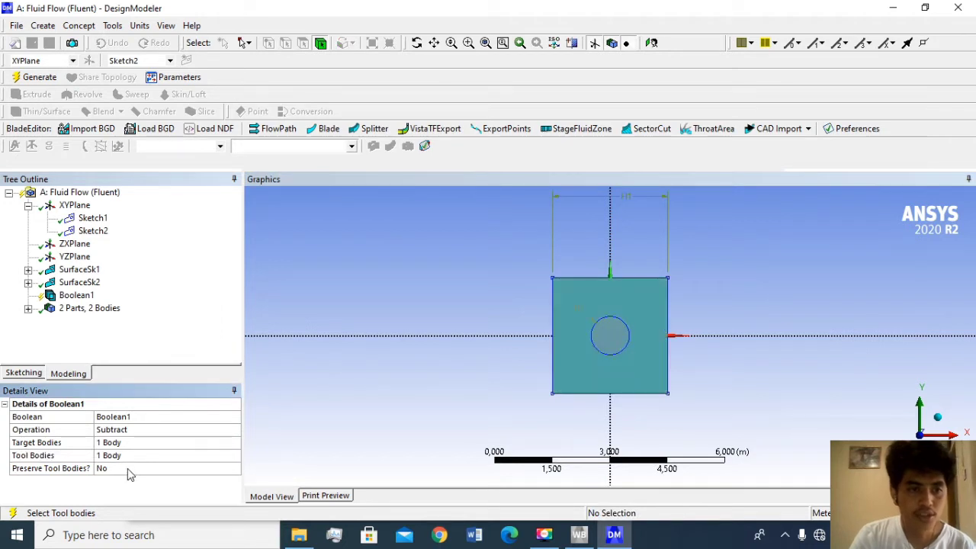
left_click(127, 468)
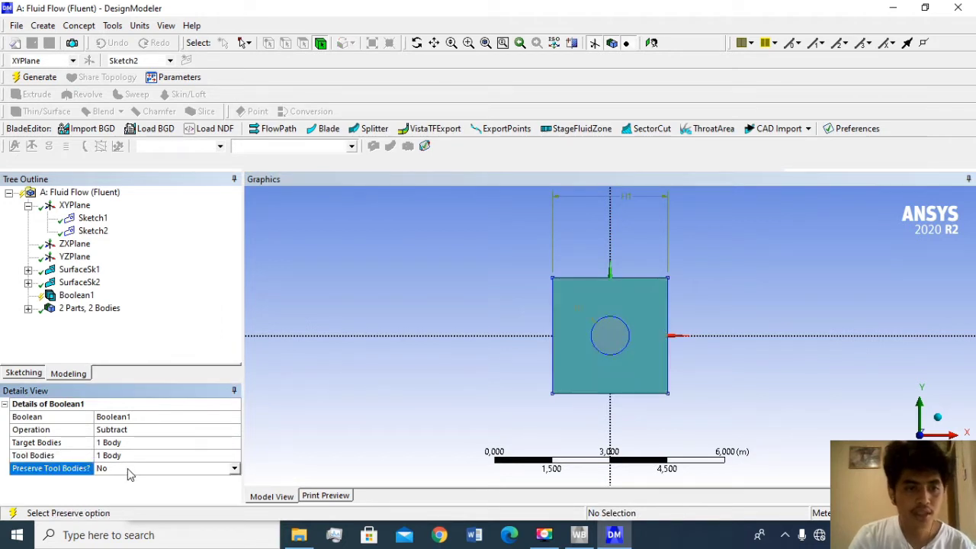
left_click(233, 470)
left_click(196, 487)
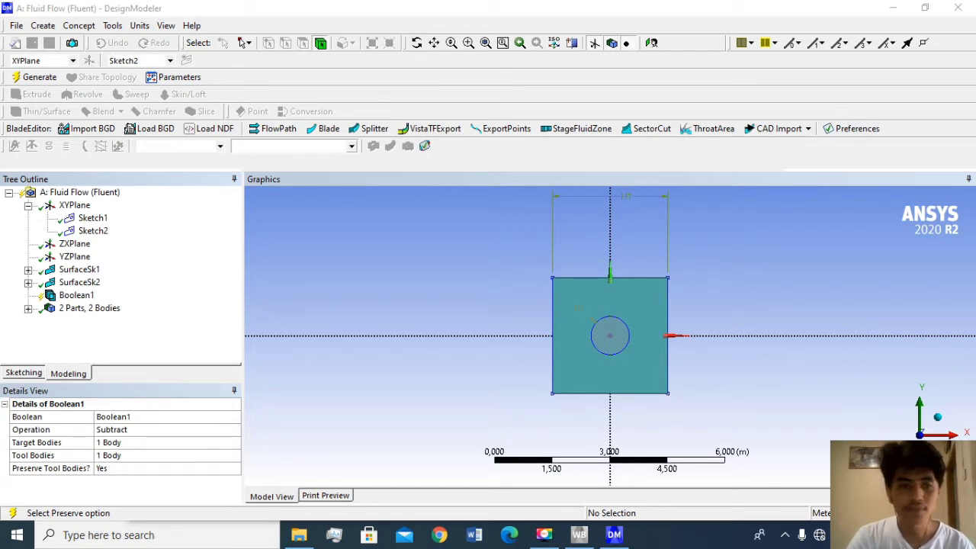
left_click(34, 78)
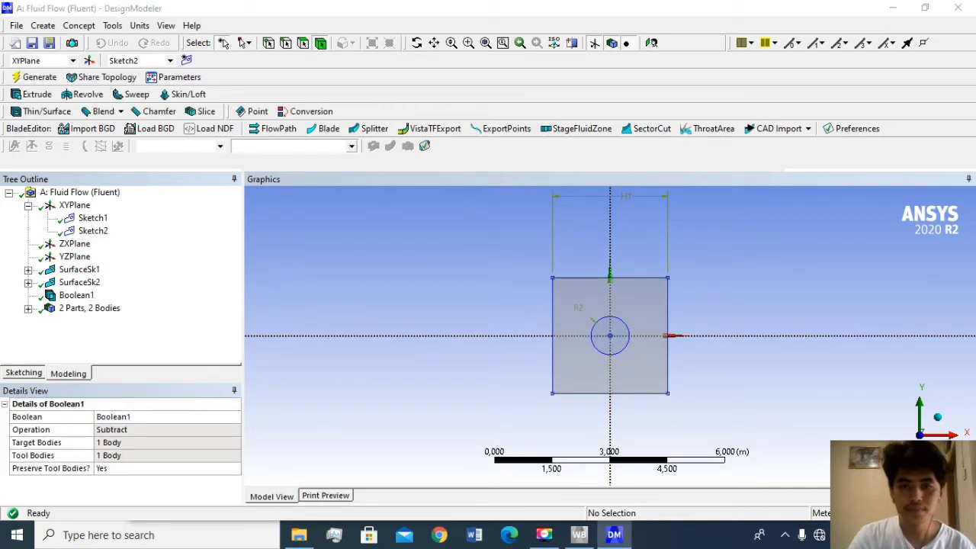
- Create a third sketch on the XYPlane and draw a circle of about 0.7 m radius centred on the origin
left_click(187, 61)
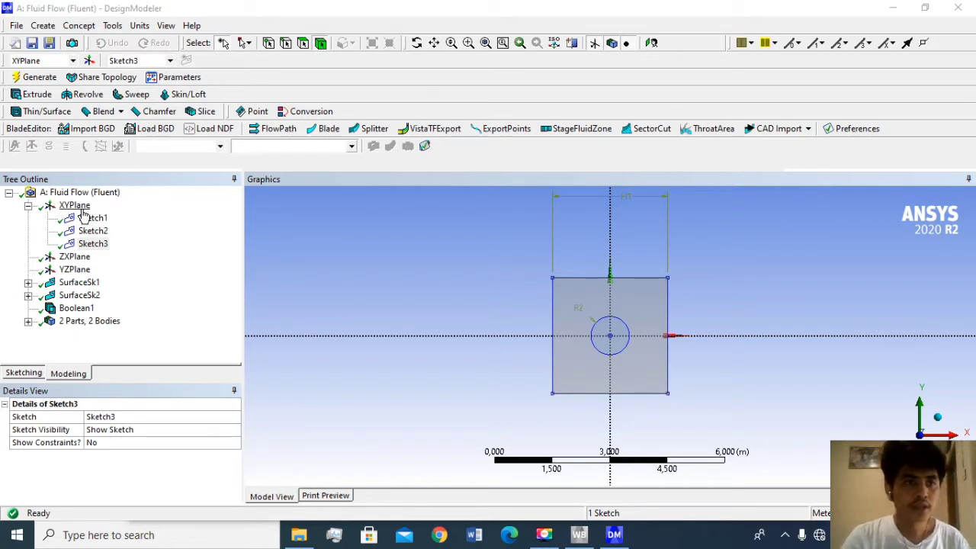
left_click(95, 244)
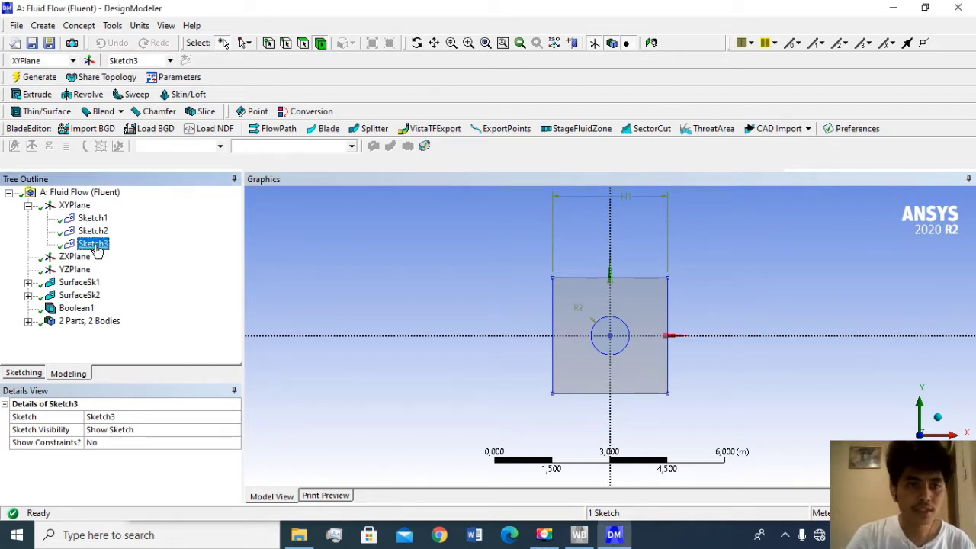
left_click(24, 373)
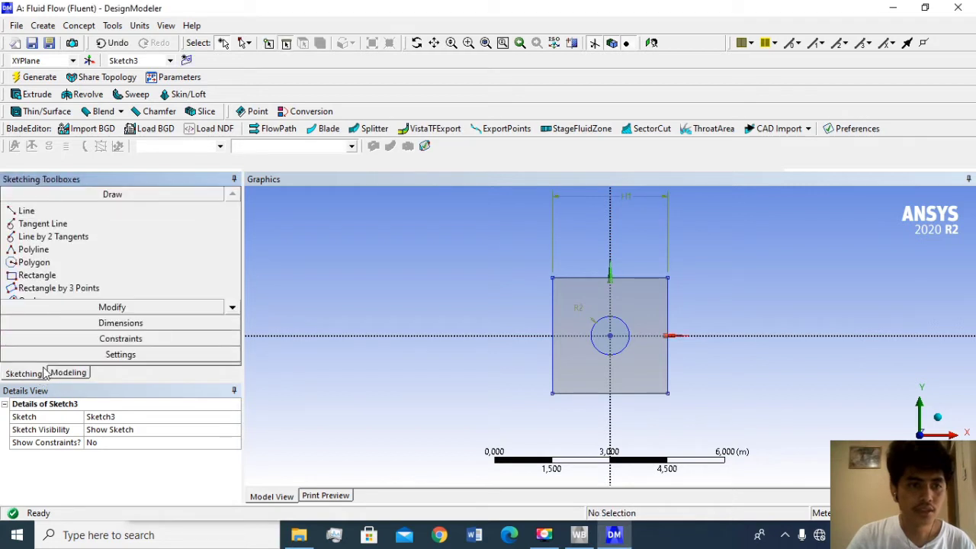
left_click(232, 308)
left_click(233, 307)
left_click(29, 288)
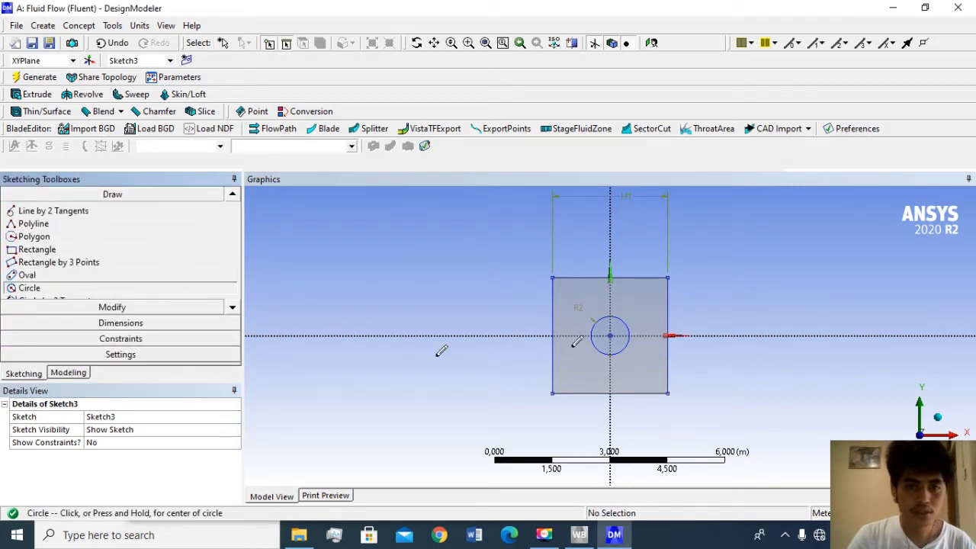
scroll(620, 330, "up", 2)
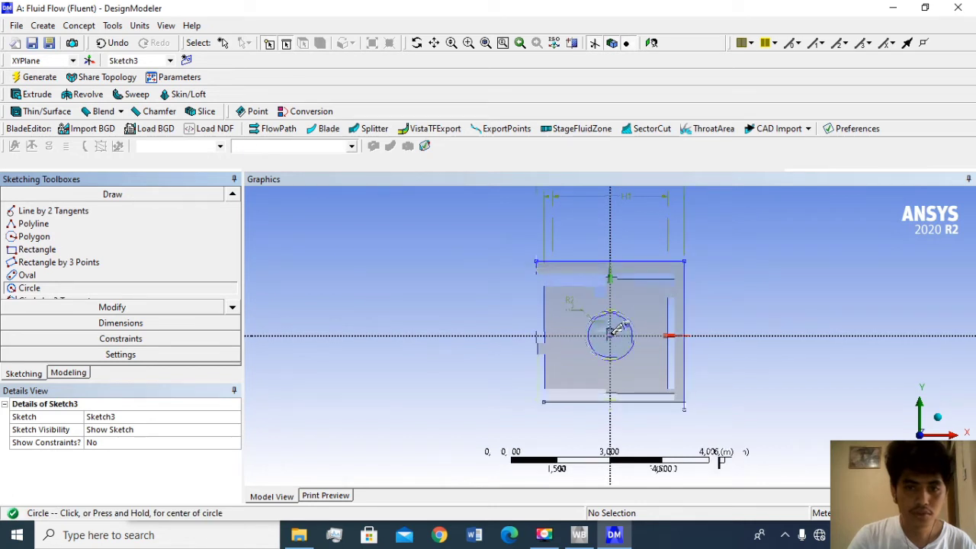
left_click(610, 336)
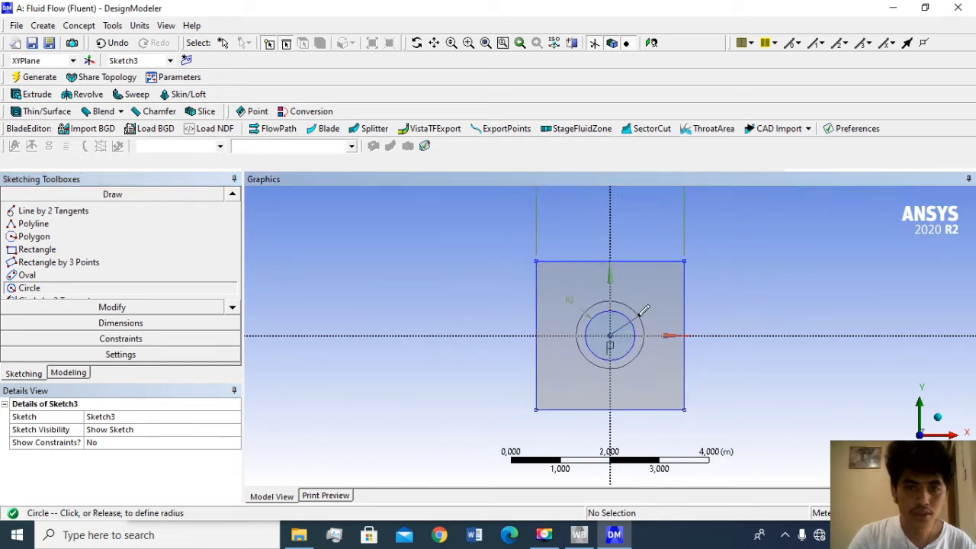
left_click(640, 315)
- Add a radius dimension to the new concentric circle in Sketch3 and set it to 0.4 m
left_click(120, 322)
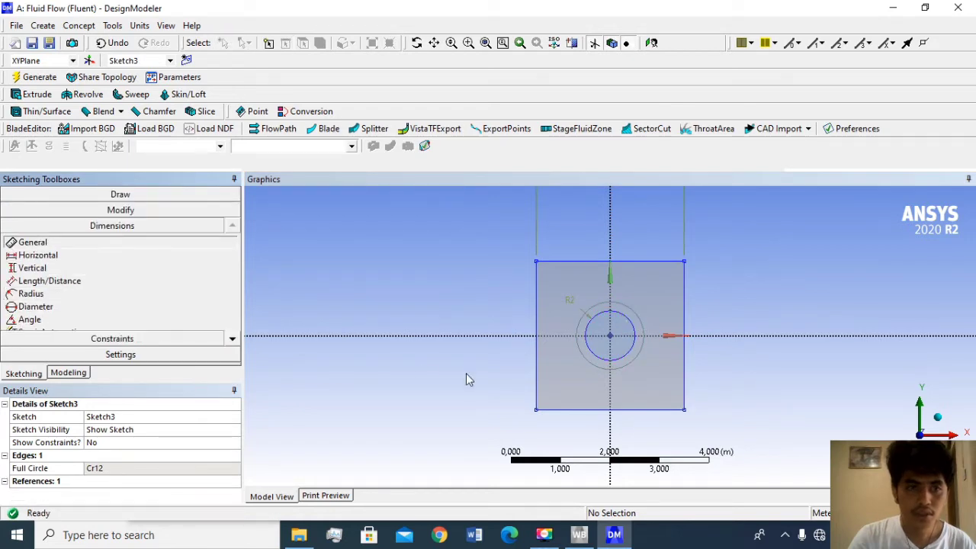
left_click(632, 310)
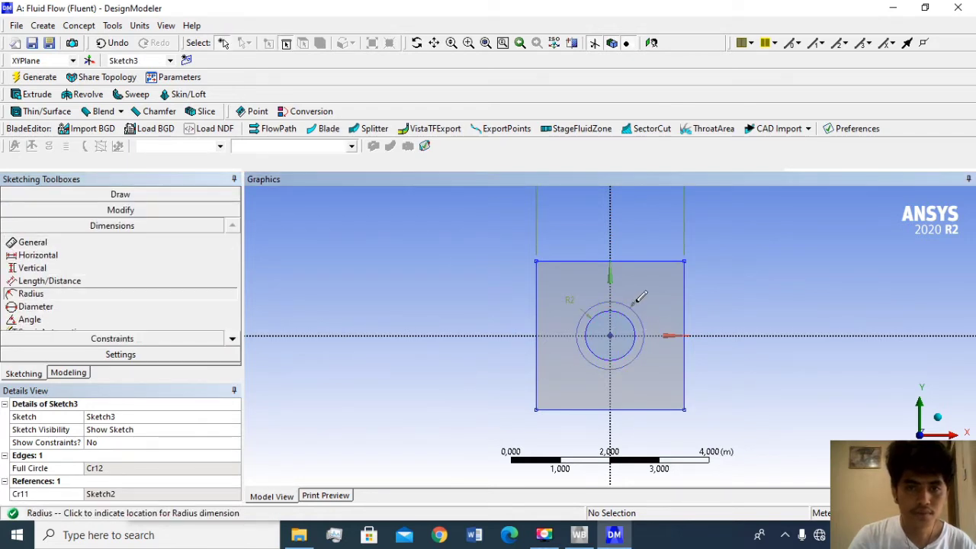
left_click(638, 300)
left_click(101, 464)
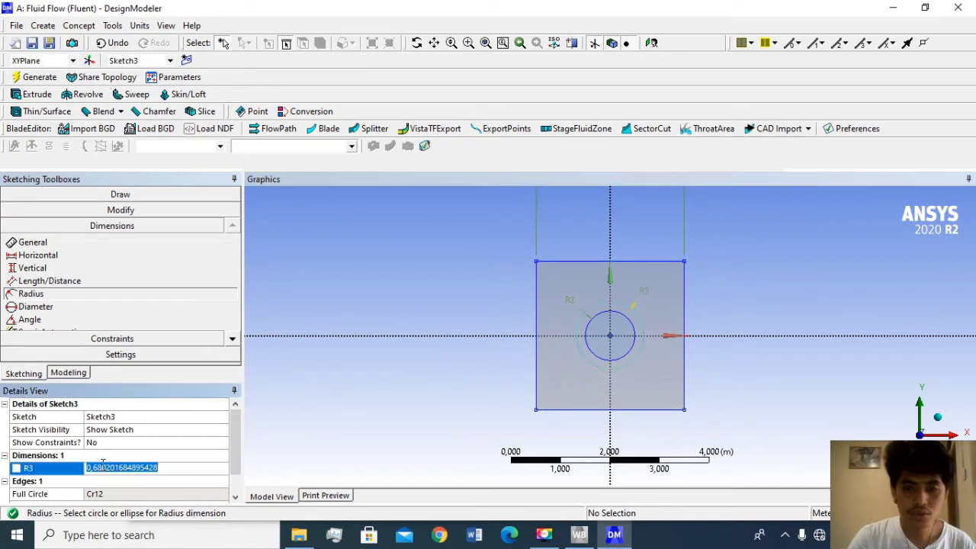
type("0,4")
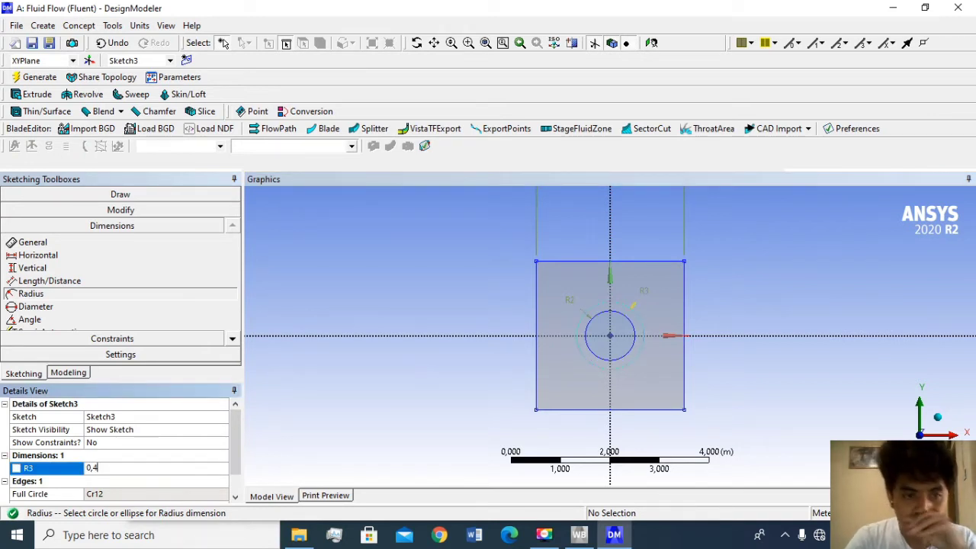
key("Return")
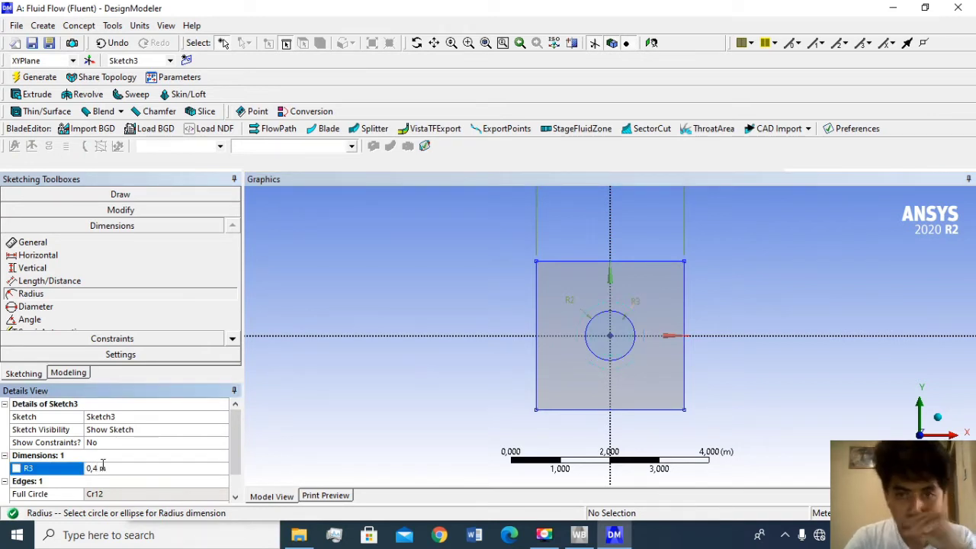
- Create a surface from Sketch3, the 0.4 m radius circle, with the operation set to Add Frozen, and generate it
scroll(575, 370, "up", 2)
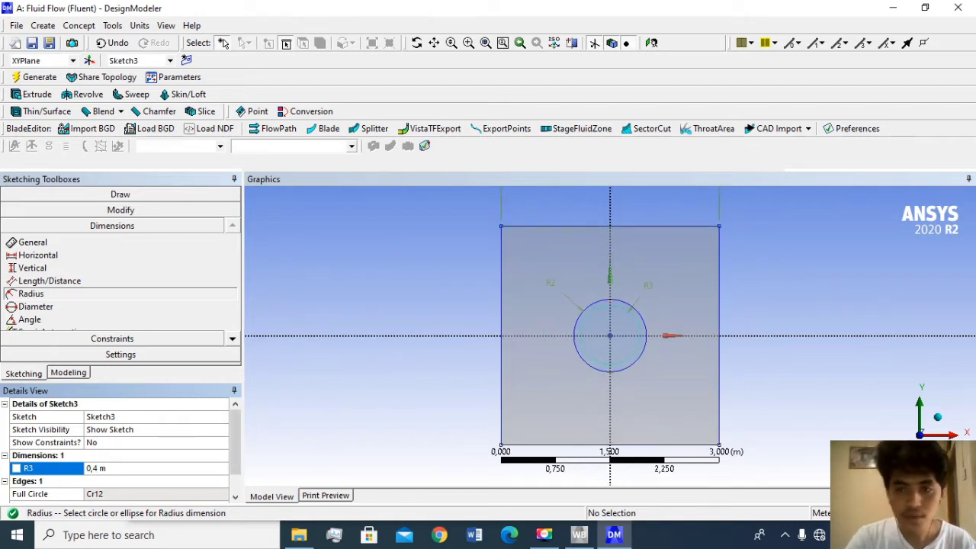
left_click(84, 27)
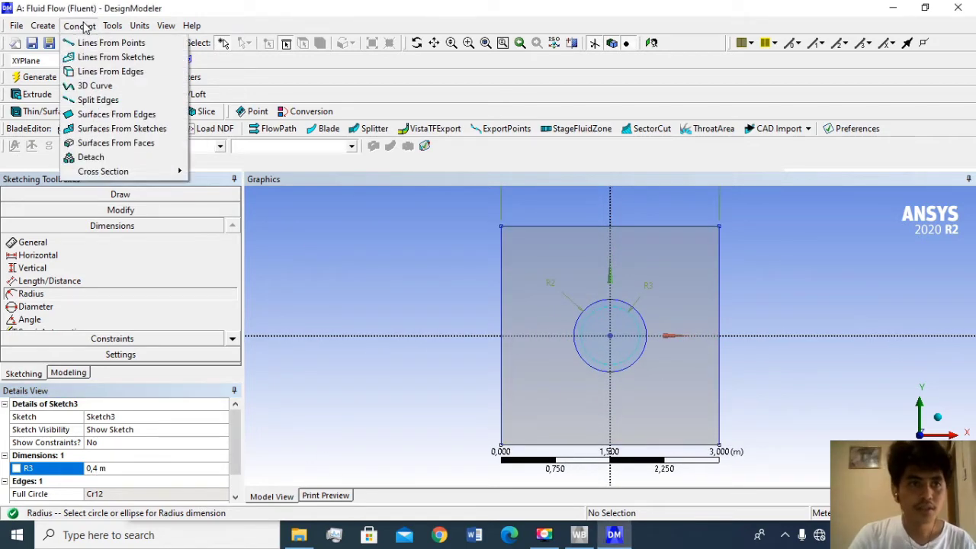
left_click(126, 130)
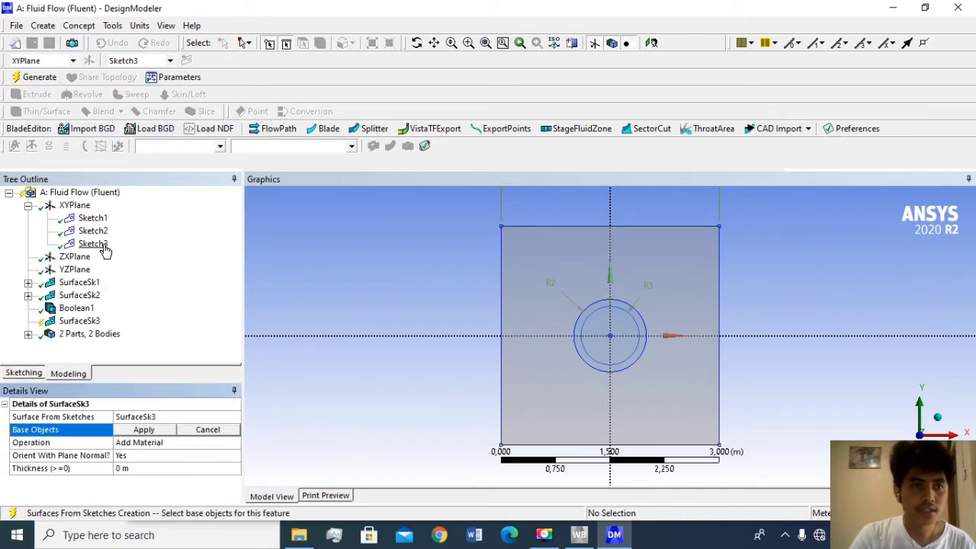
left_click(96, 245)
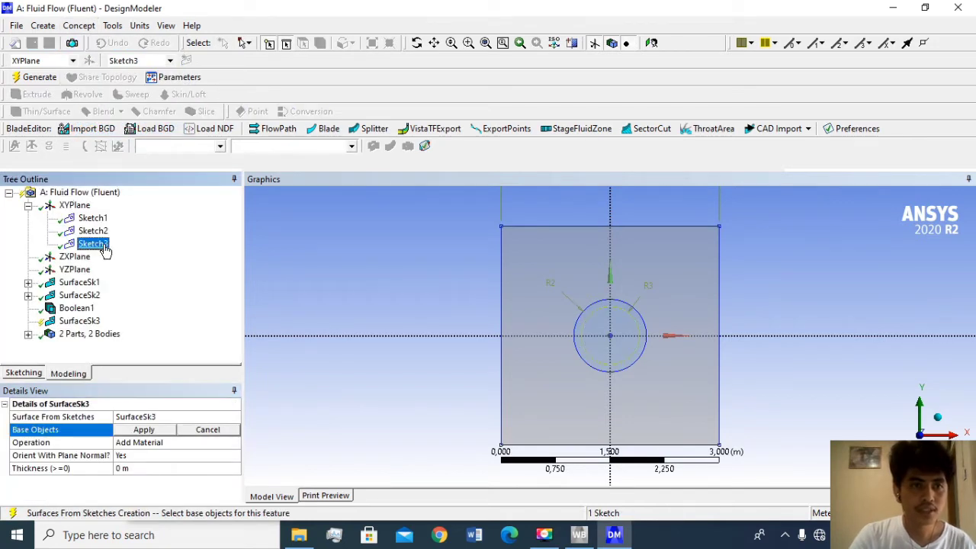
left_click(160, 431)
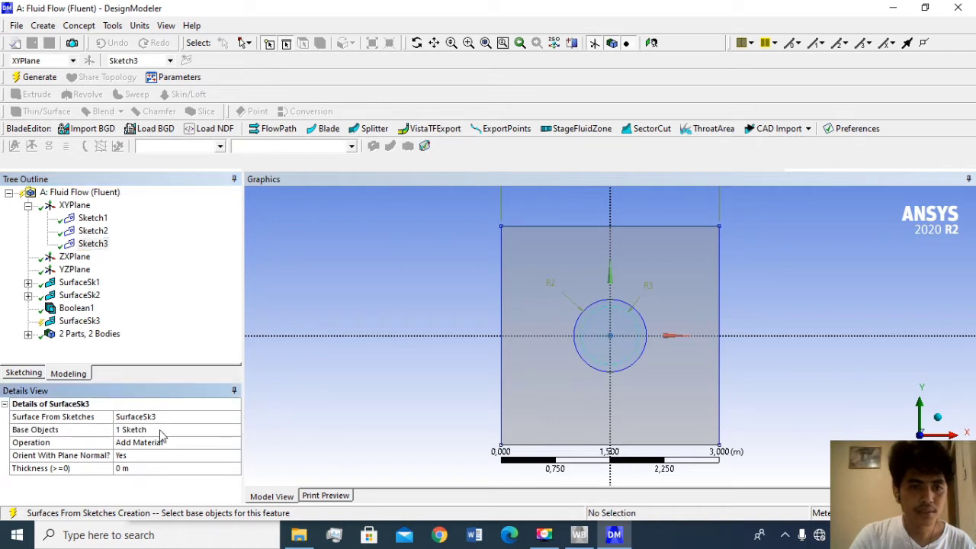
left_click(162, 442)
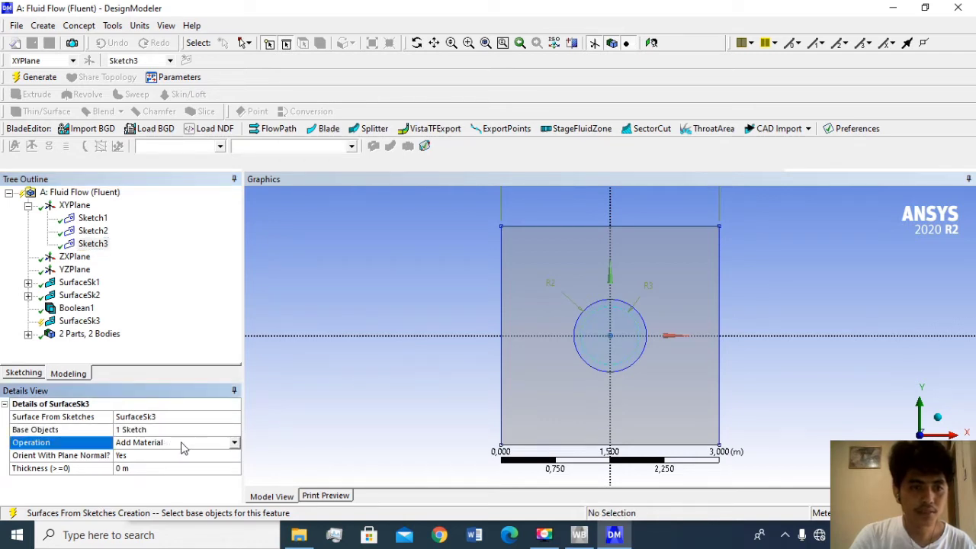
left_click(234, 443)
left_click(211, 455)
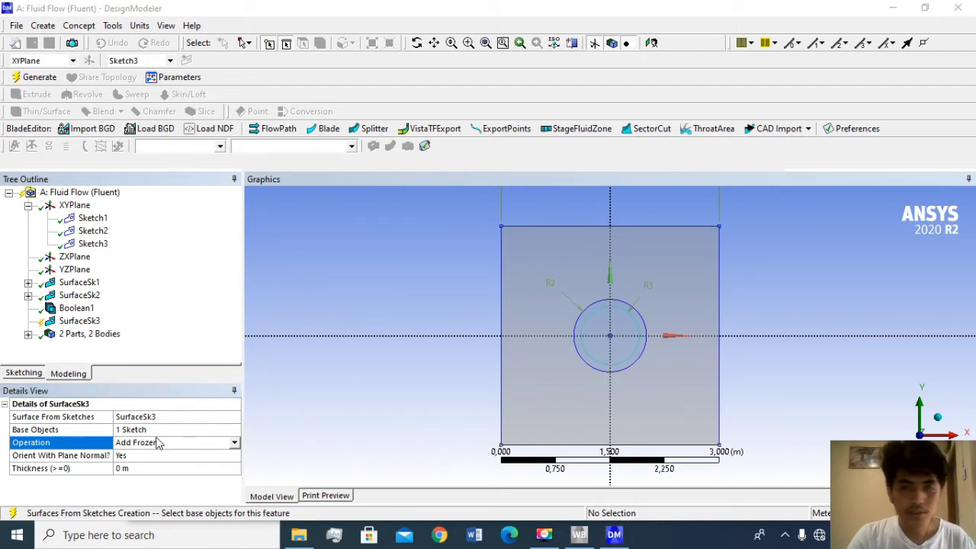
left_click(31, 79)
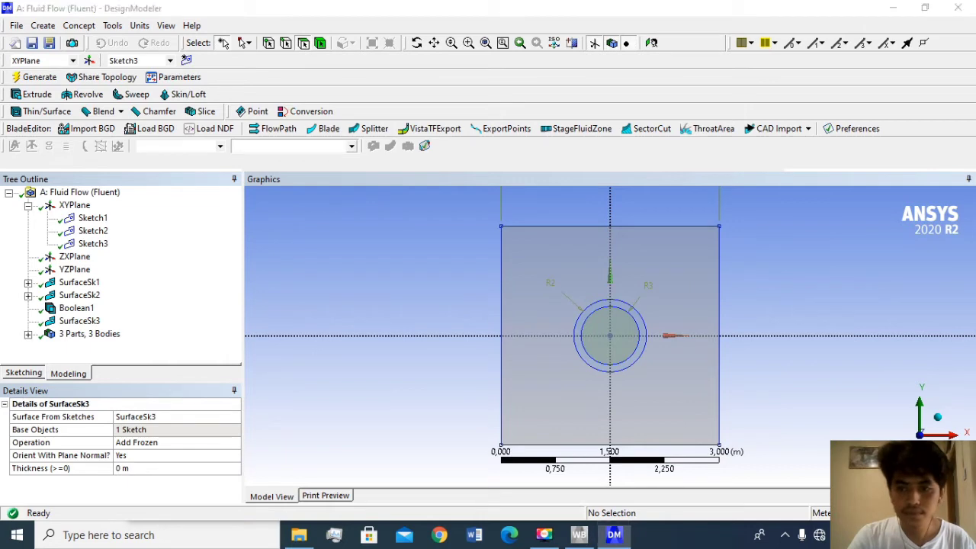
- Start a second Boolean feature with the Subtract operation and assign the 0.5 m radius circular surface as its target body
left_click(44, 25)
left_click(67, 246)
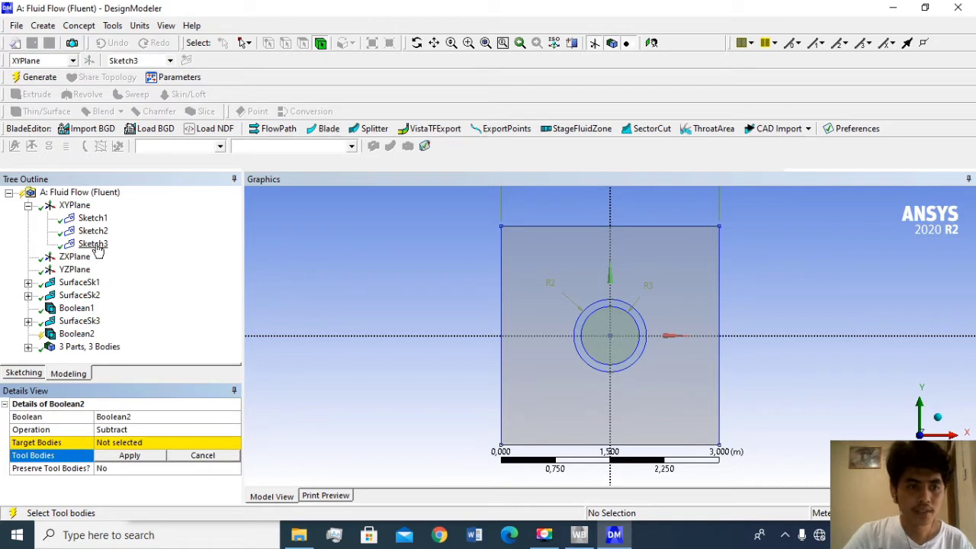
left_click(122, 443)
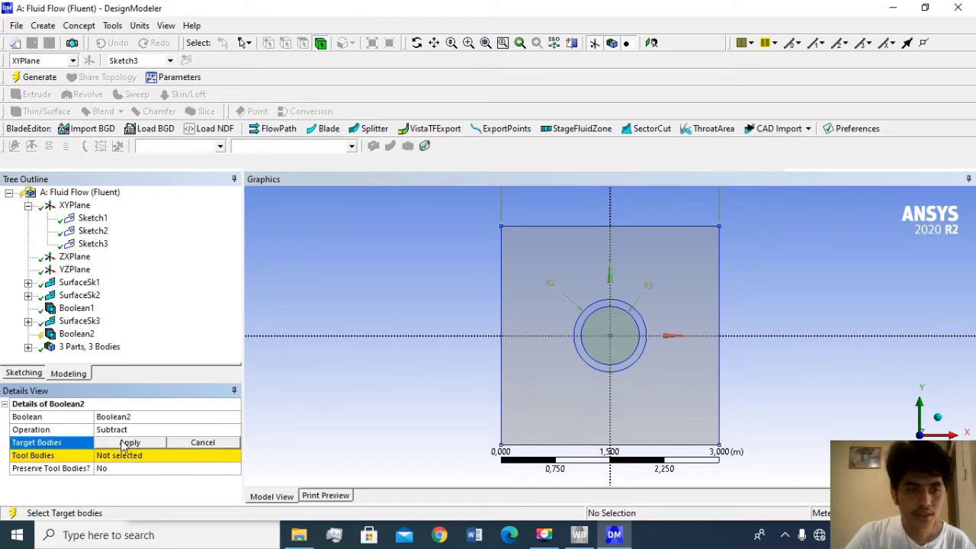
scroll(587, 334, "up", 3)
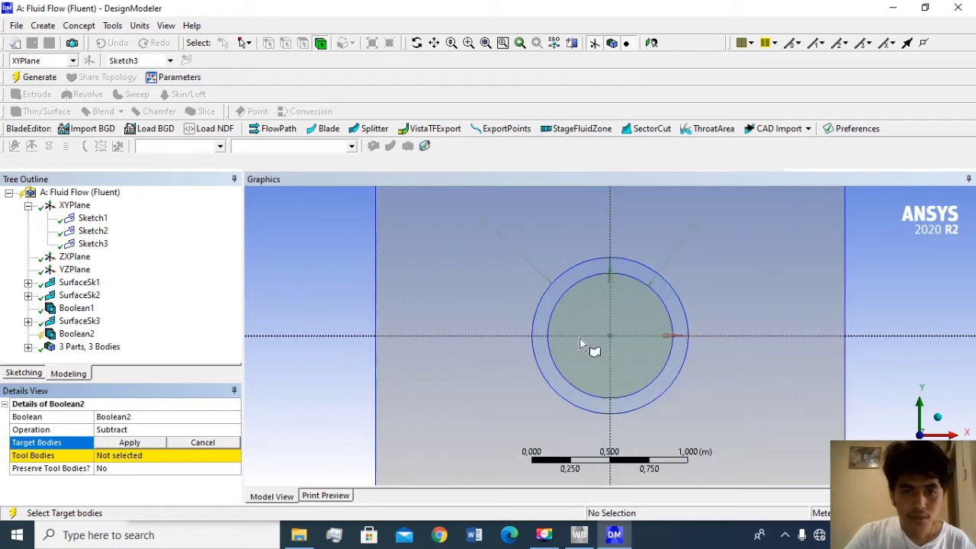
left_click(546, 316)
left_click(130, 442)
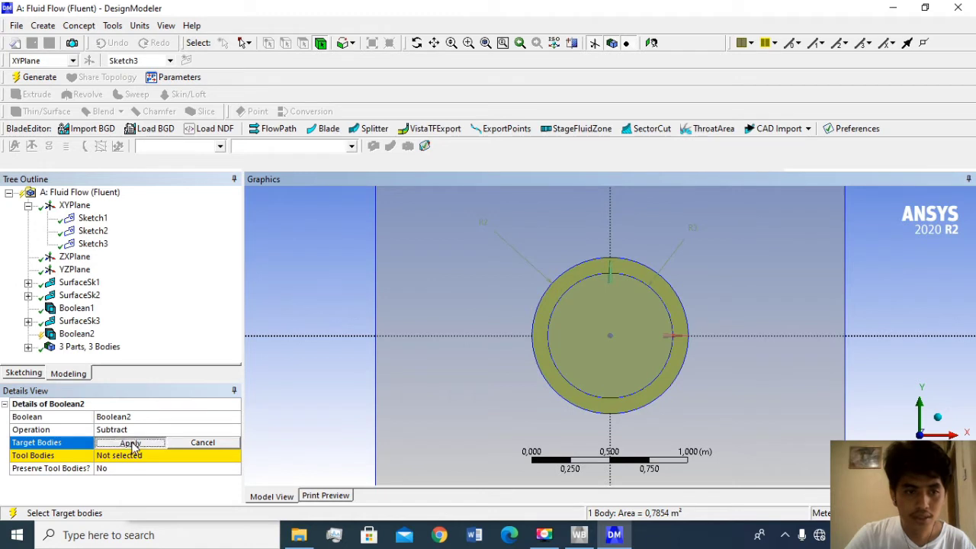
- Assign the 0.4 m radius circular surface as the tool body, keep Preserve Tool Bodies at No, and generate the Boolean
left_click(139, 456)
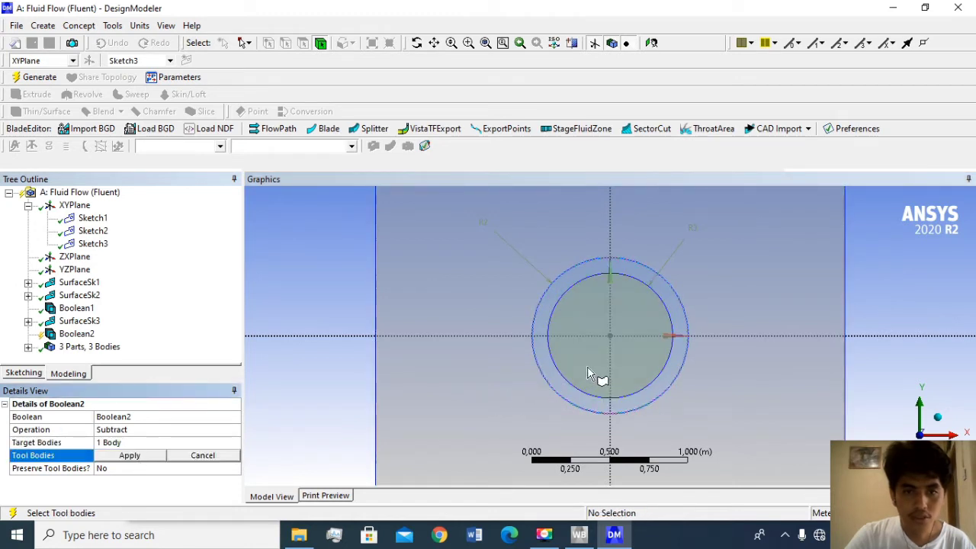
left_click(604, 350)
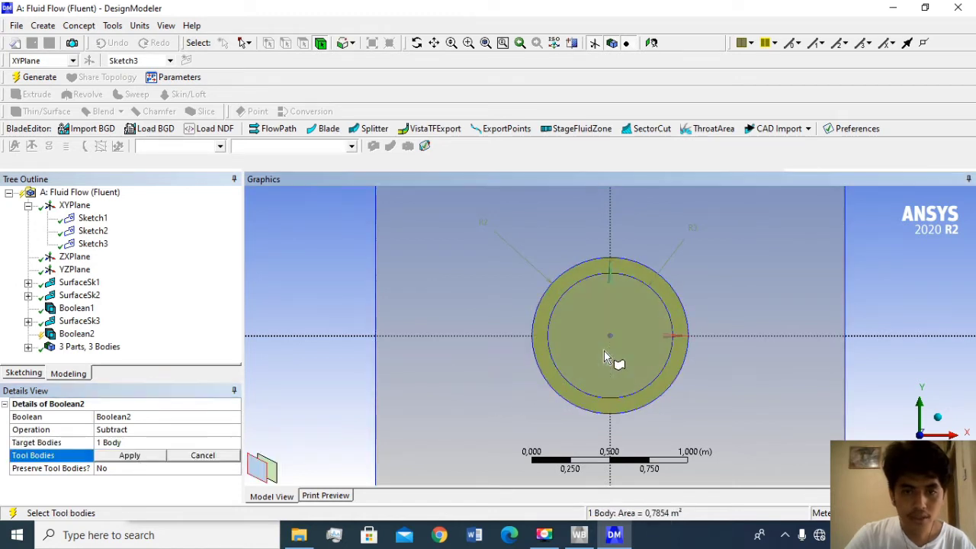
left_click(130, 455)
left_click(40, 77)
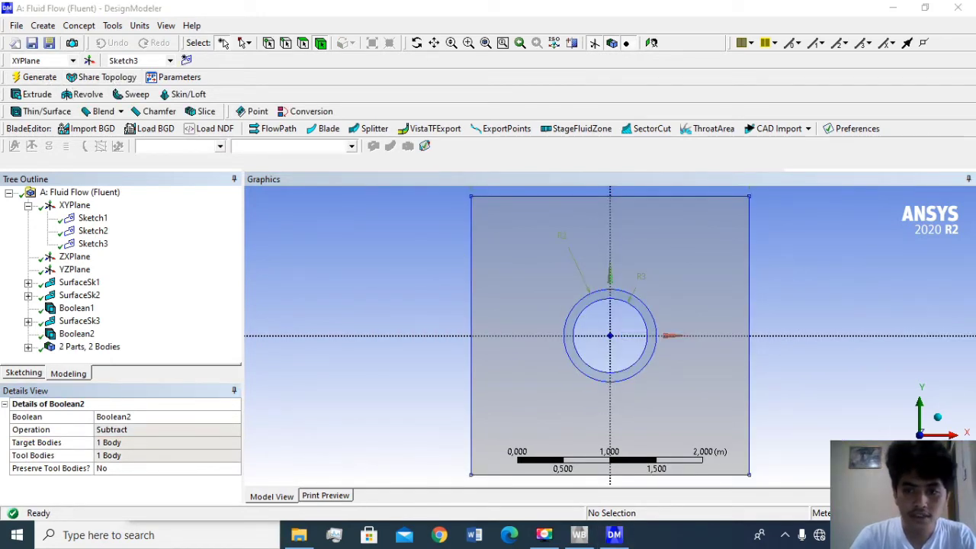
- Save the Workbench project as 1 in the coba folder and open the Mesh cell of the Fluid Flow (Fluent) system
key("ctrl+s")
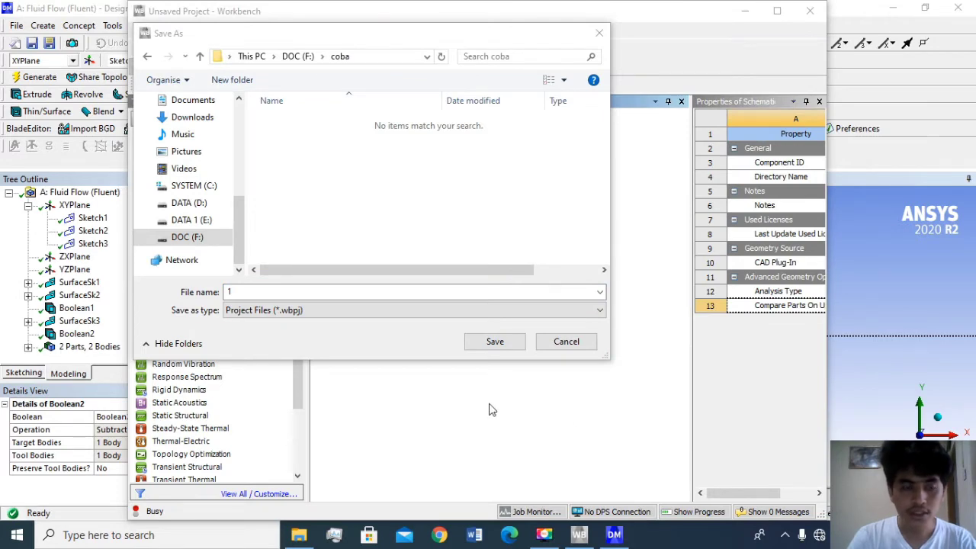
left_click(496, 343)
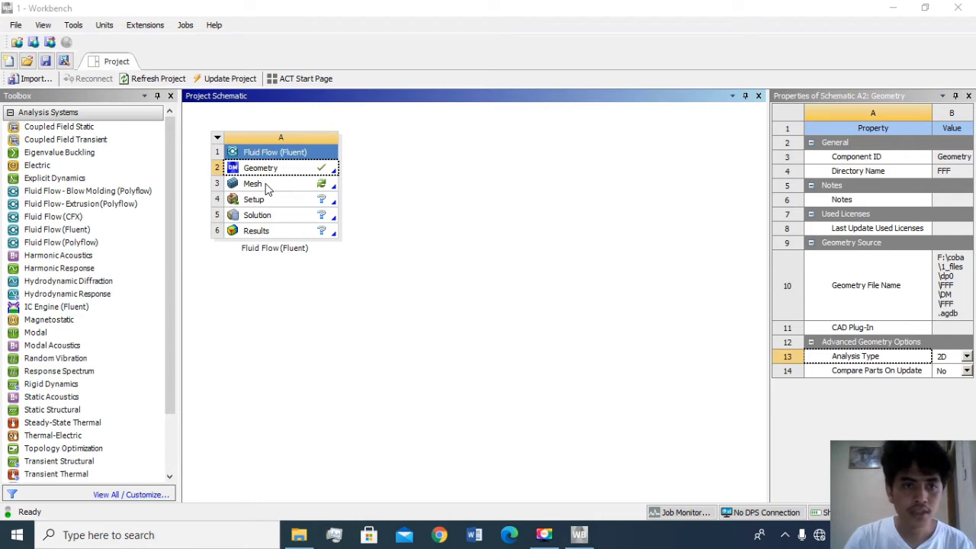
double_click(266, 187)
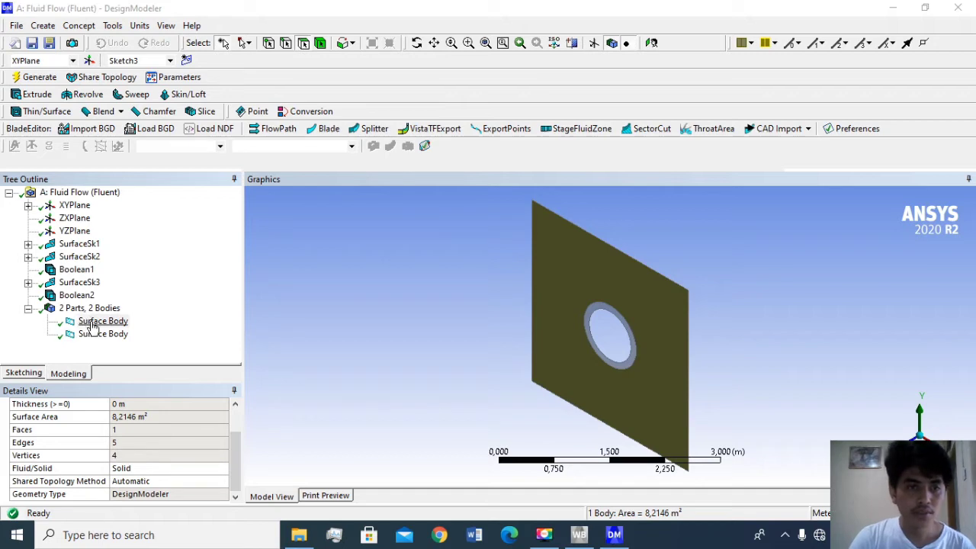
- Set the square surface body's Fluid/Solid property to Fluid in DesignModeler, generate the geometry, and close the editor
left_click(92, 322)
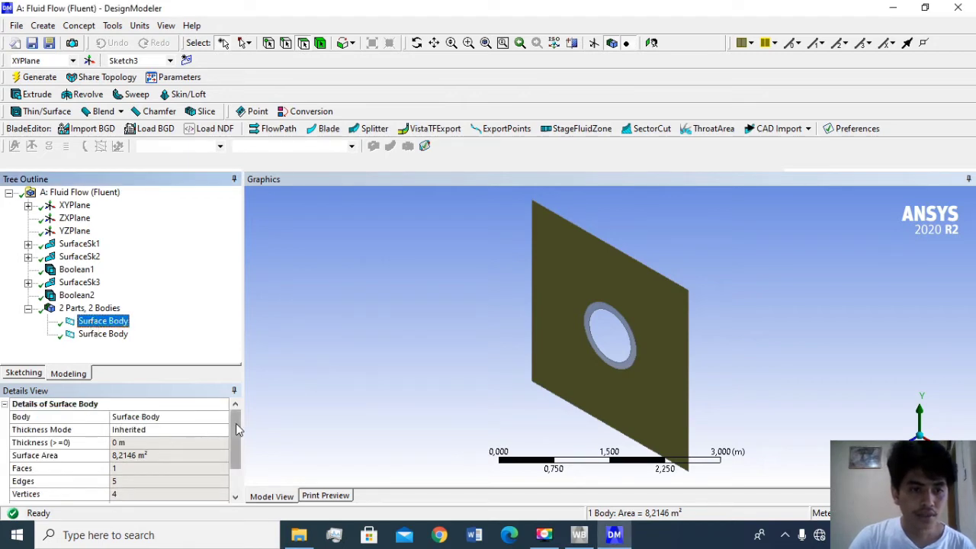
left_click_drag(235, 447, 235, 513)
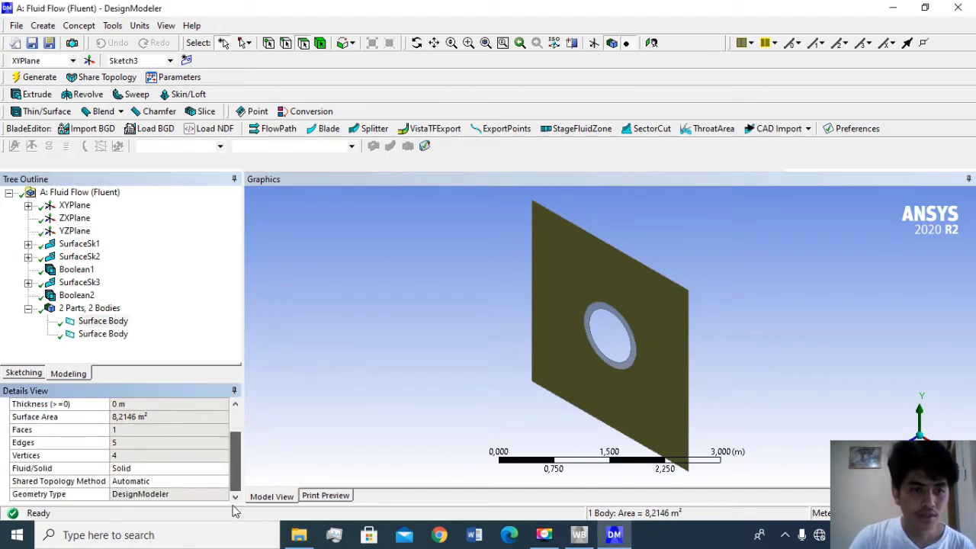
left_click(141, 470)
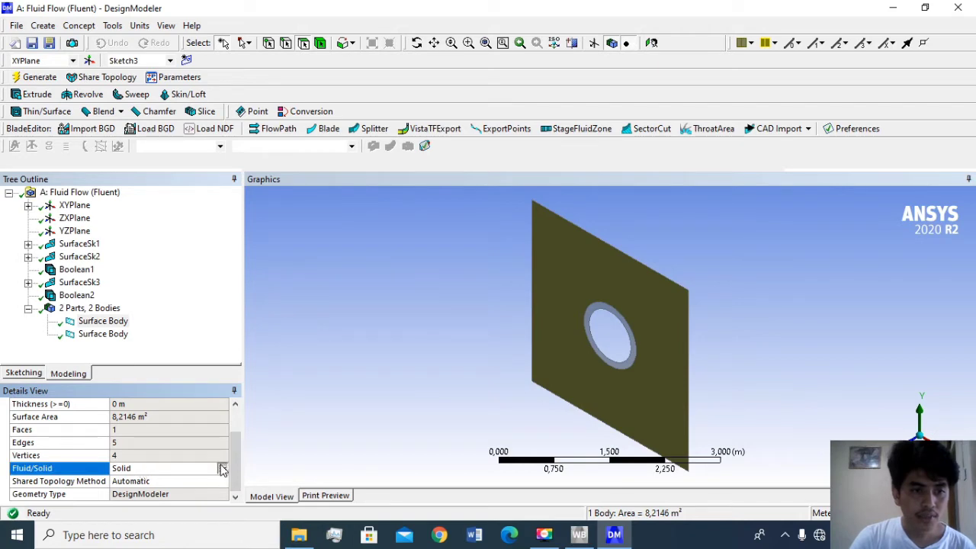
left_click(222, 469)
left_click(183, 489)
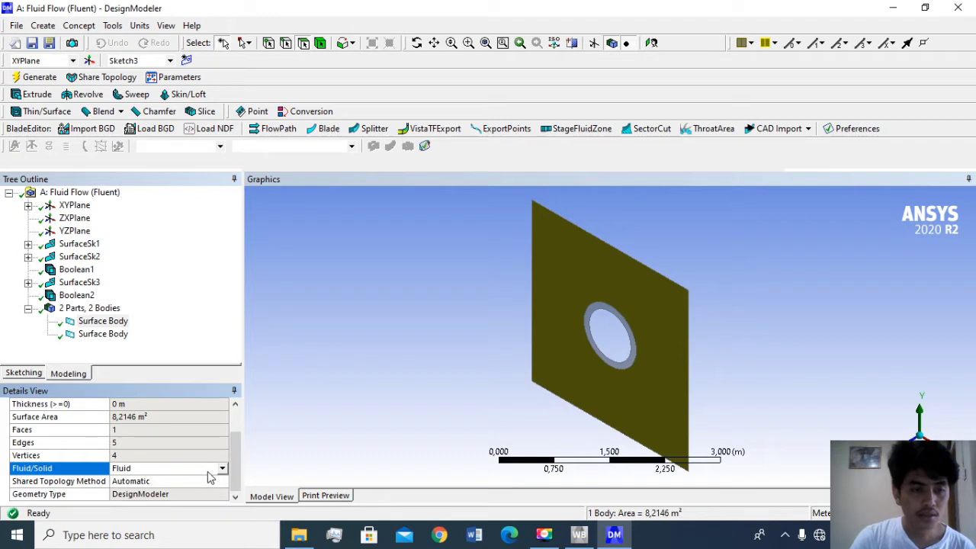
left_click(42, 77)
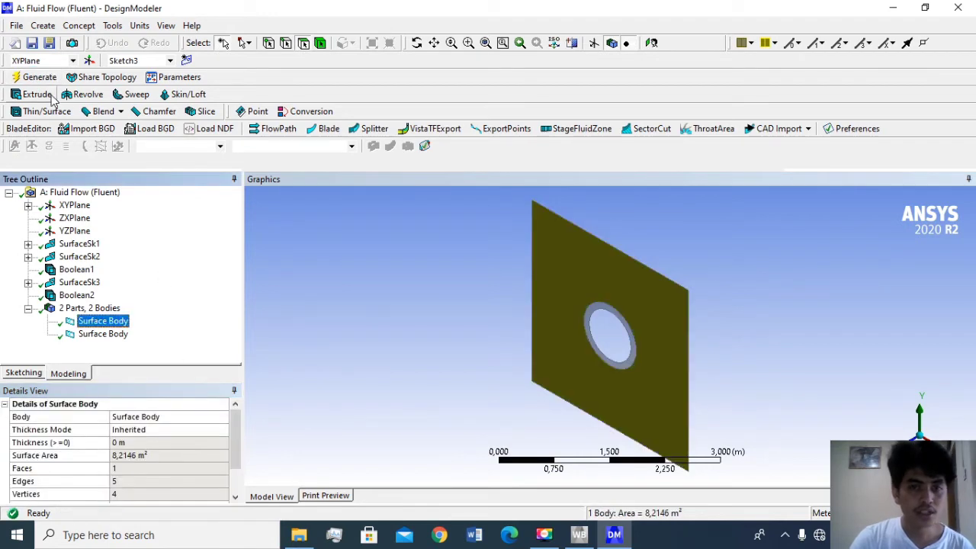
key("Down")
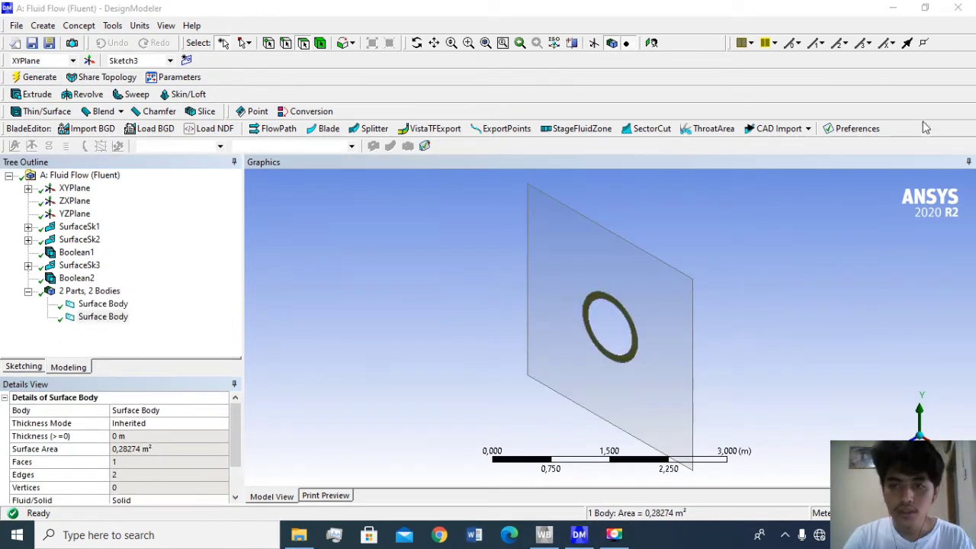
left_click(961, 13)
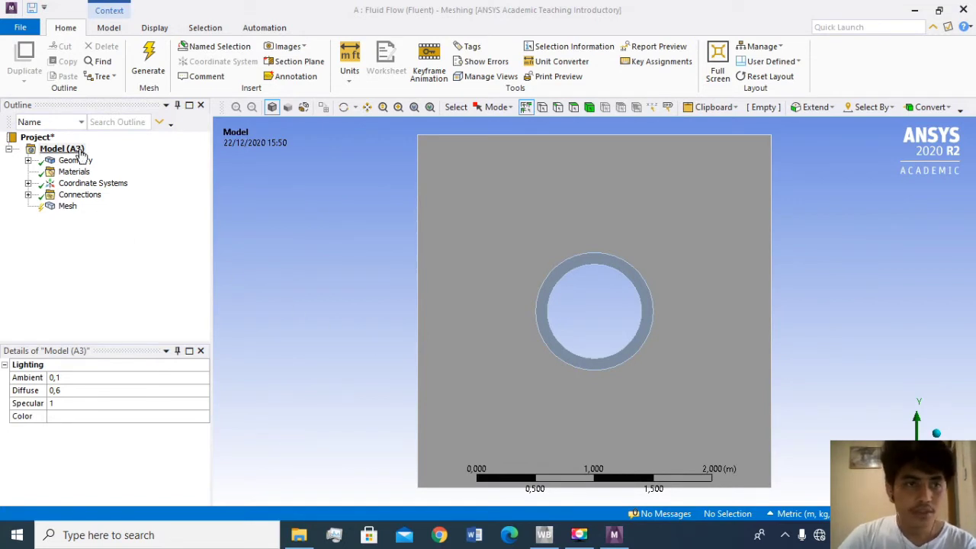
- In Meshing, expand the Geometry branch and hide all bodies except the square surface body with the circular hole
left_click(29, 161)
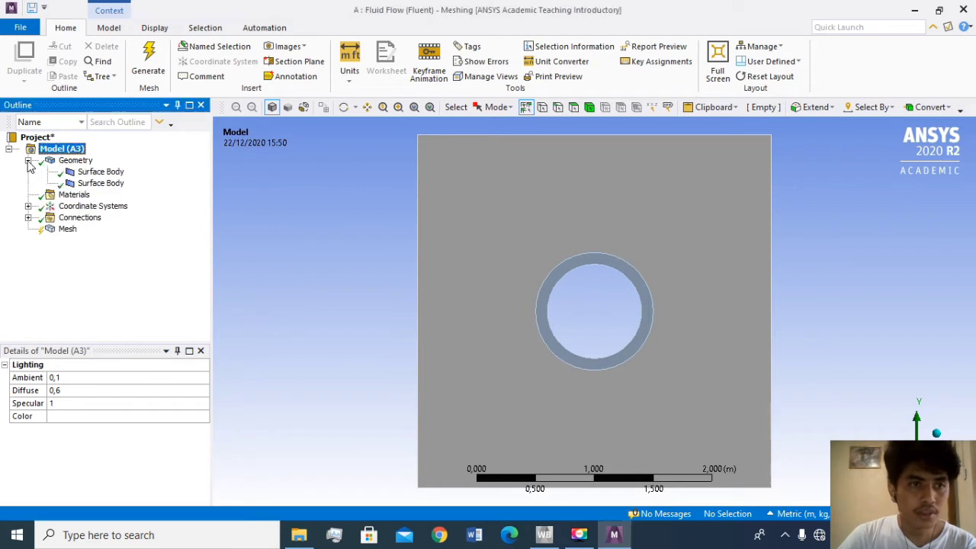
left_click(93, 173)
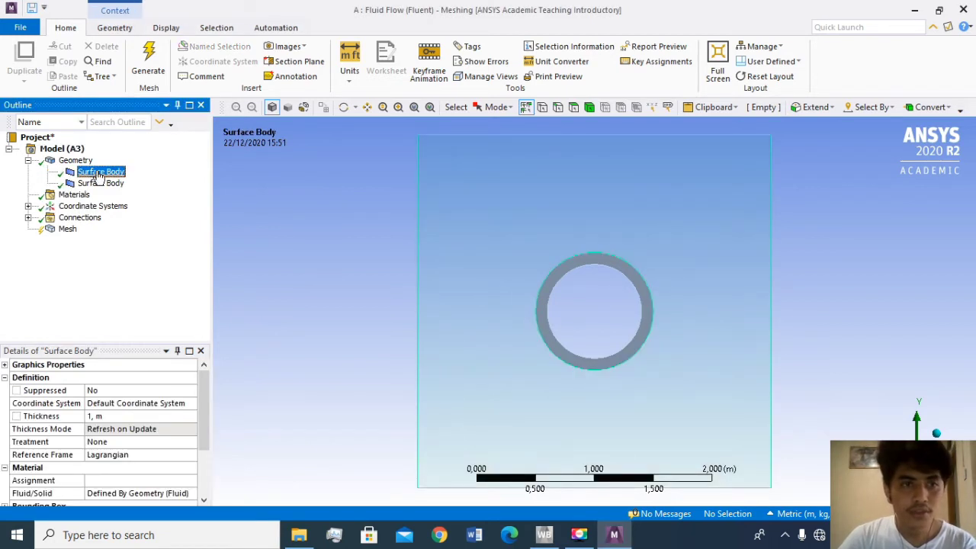
right_click(99, 175)
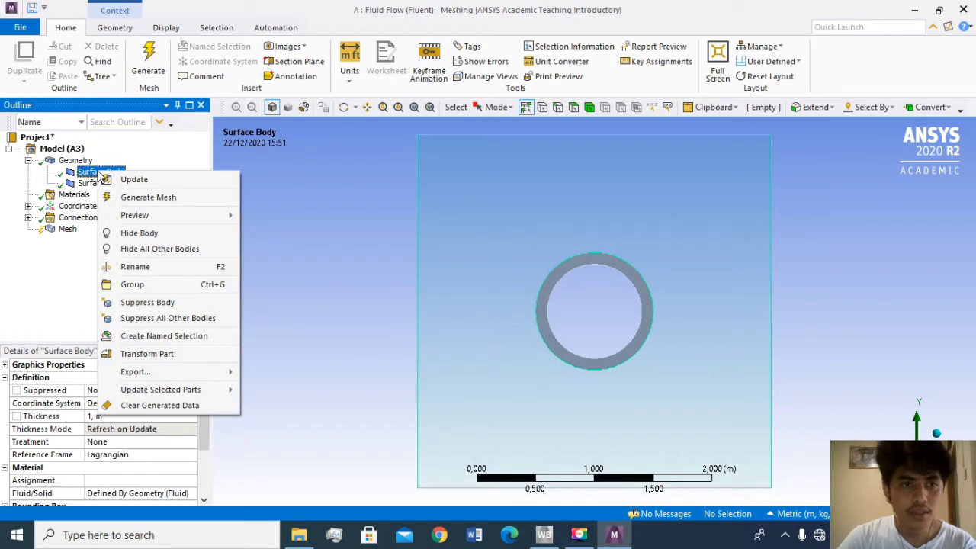
left_click(159, 250)
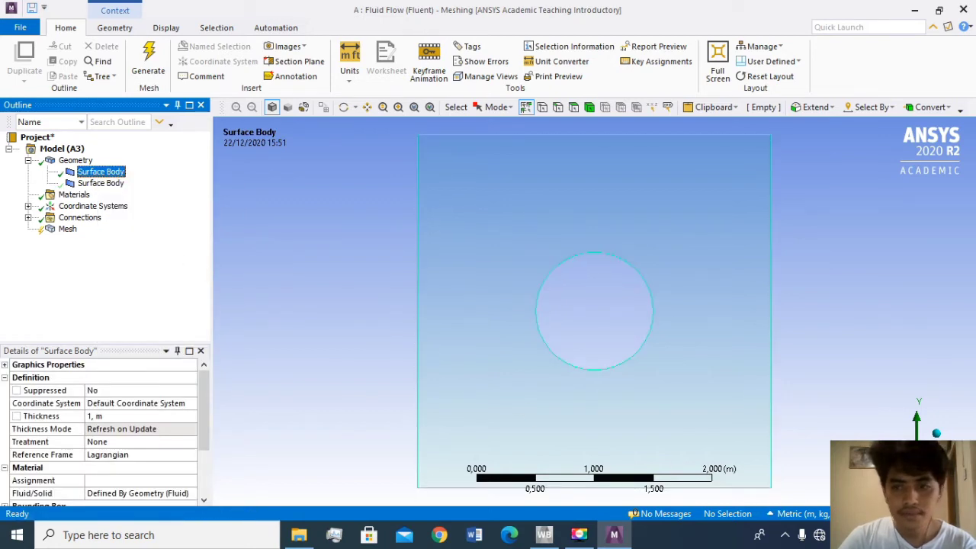
left_click(61, 161)
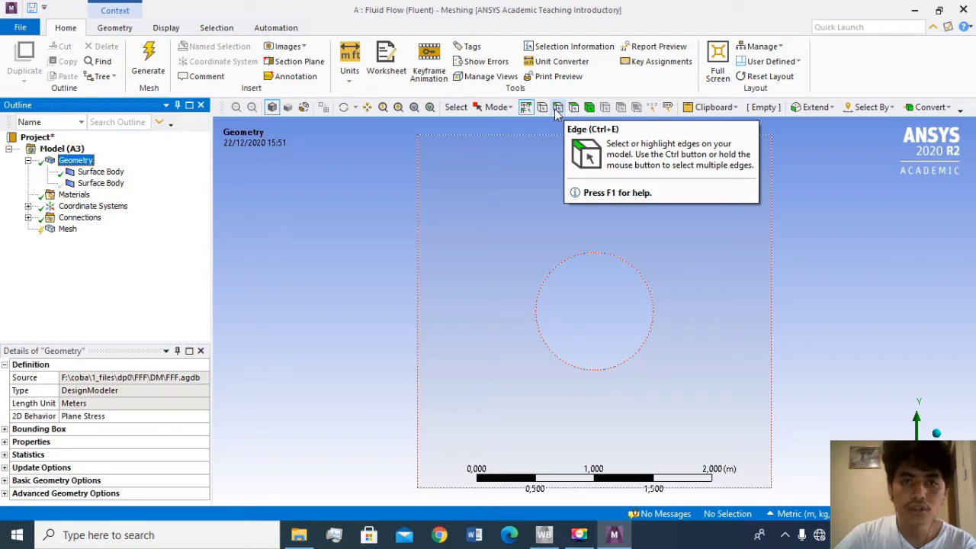
- Create a named selection called inlet on the left vertical edge of the square surface body
left_click(558, 109)
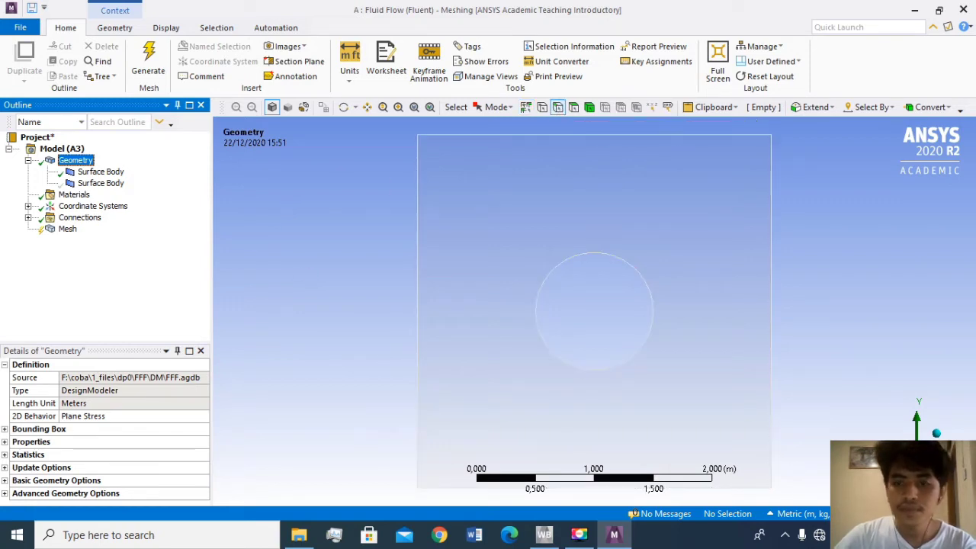
left_click(658, 206)
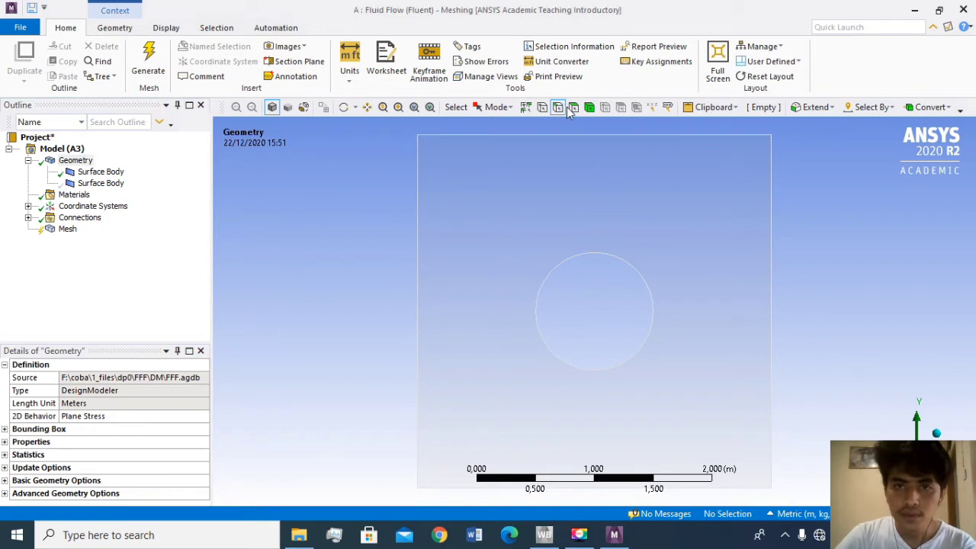
left_click(418, 247)
right_click(419, 247)
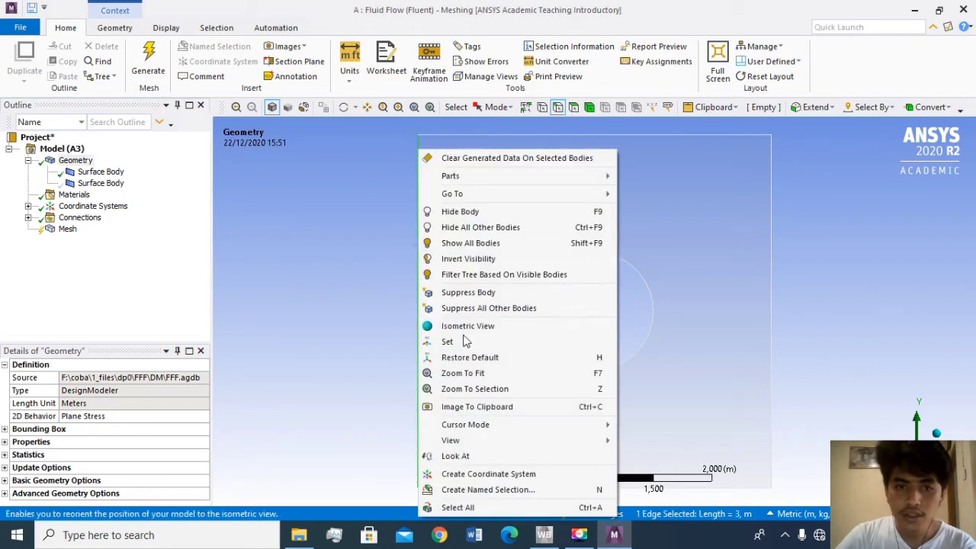
left_click(510, 490)
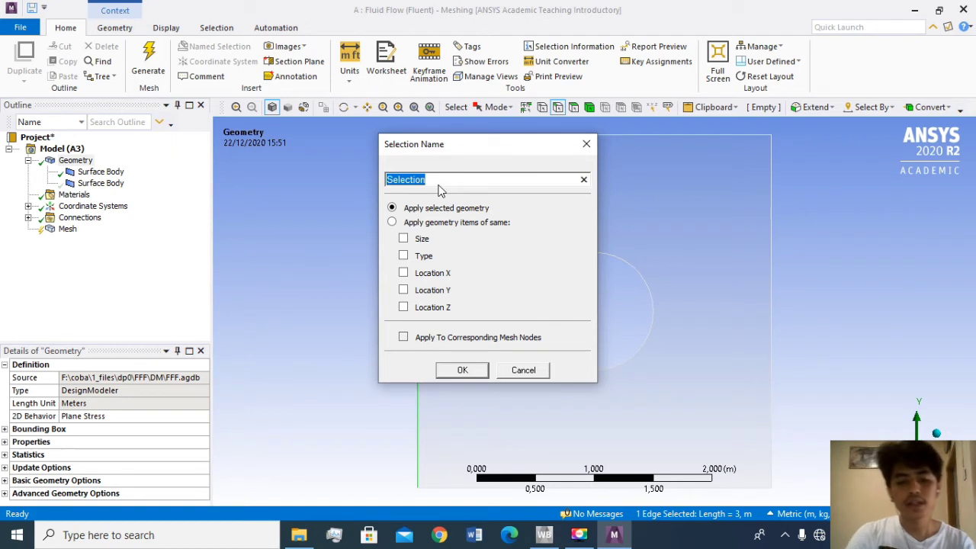
type("in")
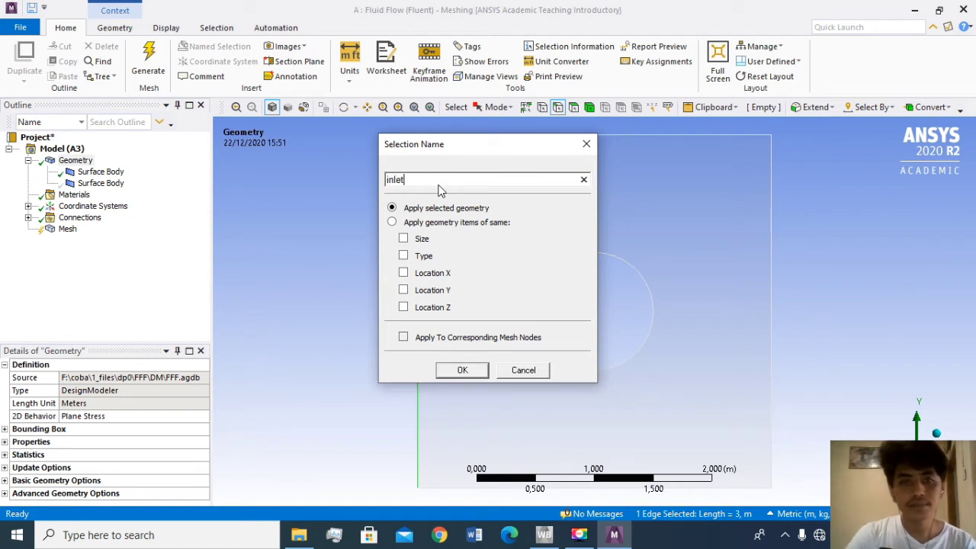
type("let")
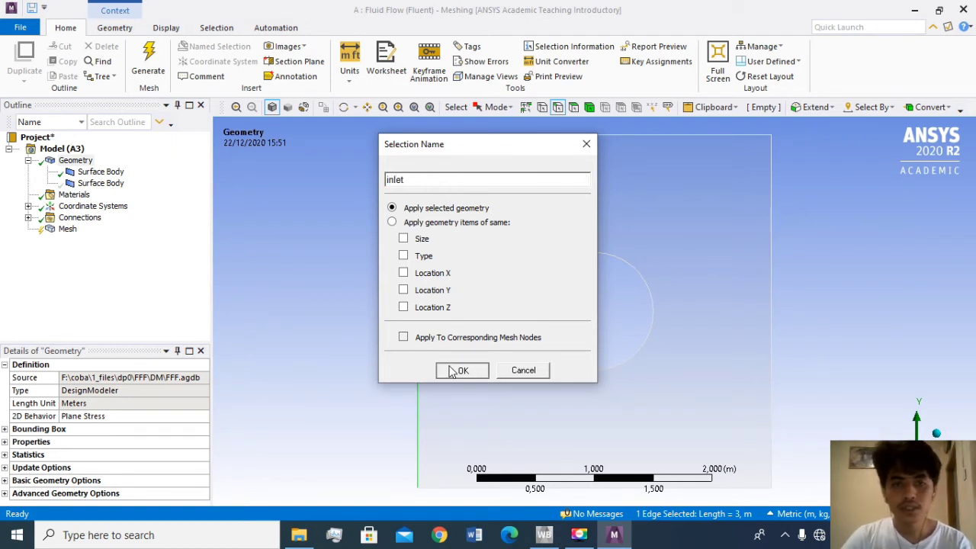
left_click(462, 370)
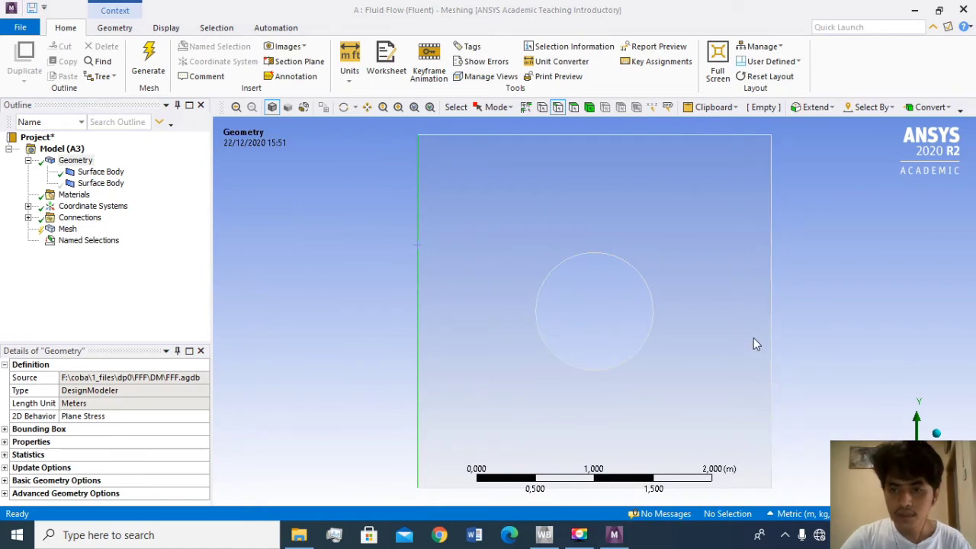
- Create a named selection called outlet on the right vertical edge of the square surface body
left_click(773, 342)
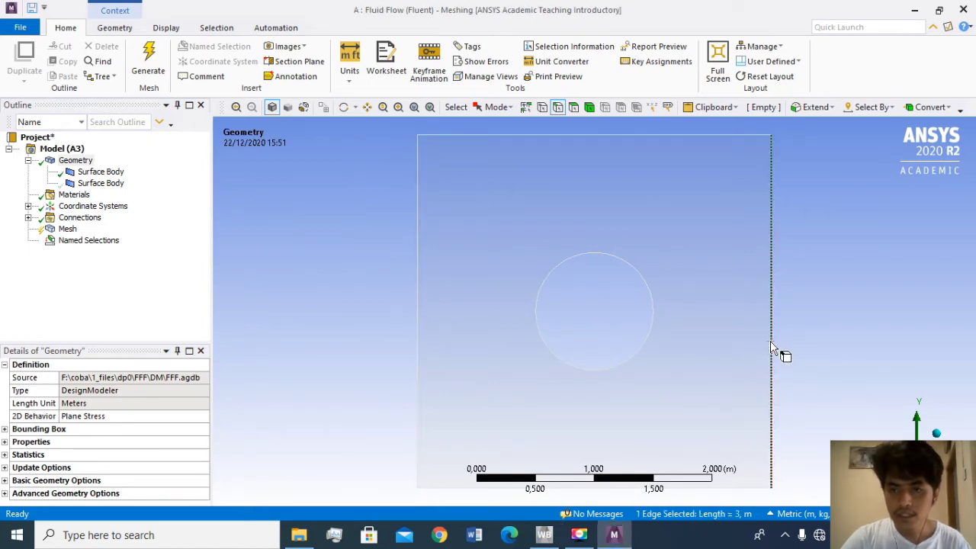
right_click(773, 343)
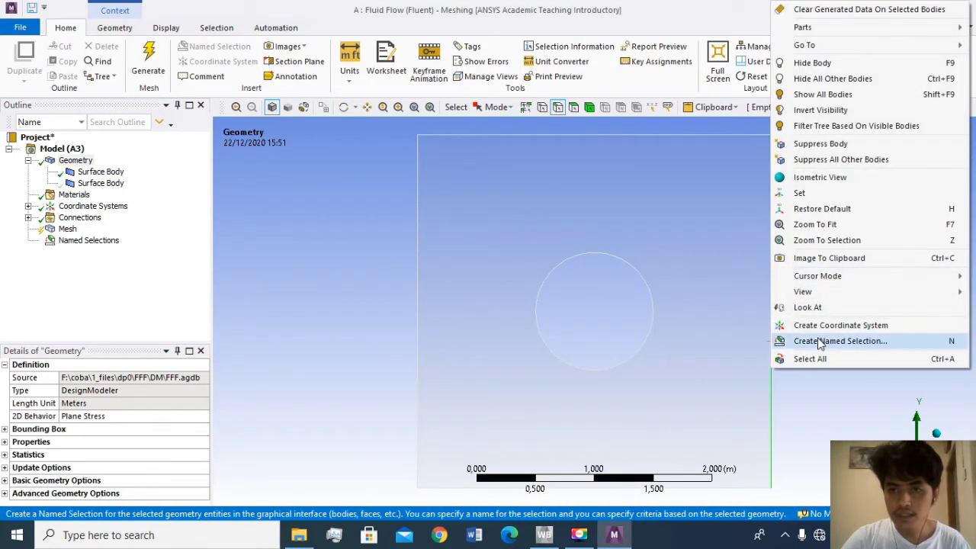
left_click(832, 341)
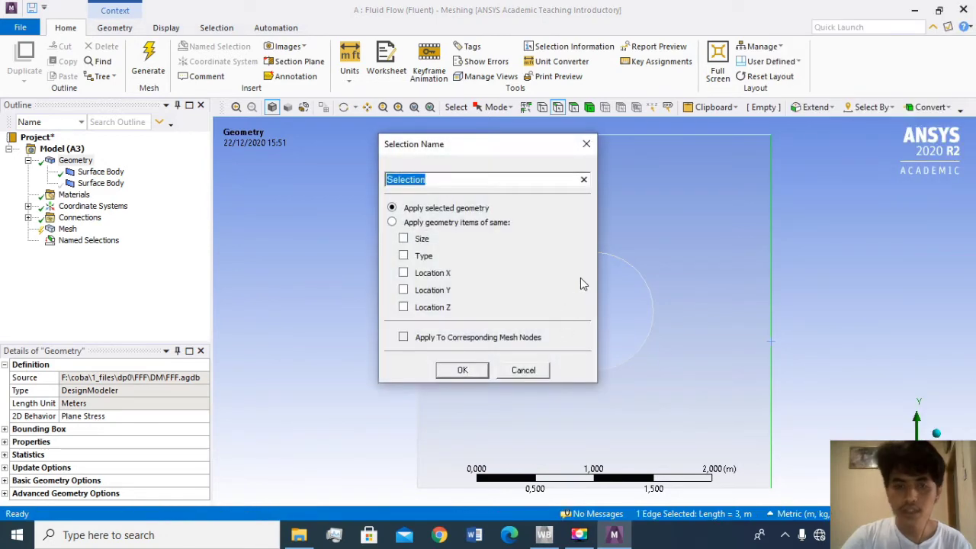
type("outlet")
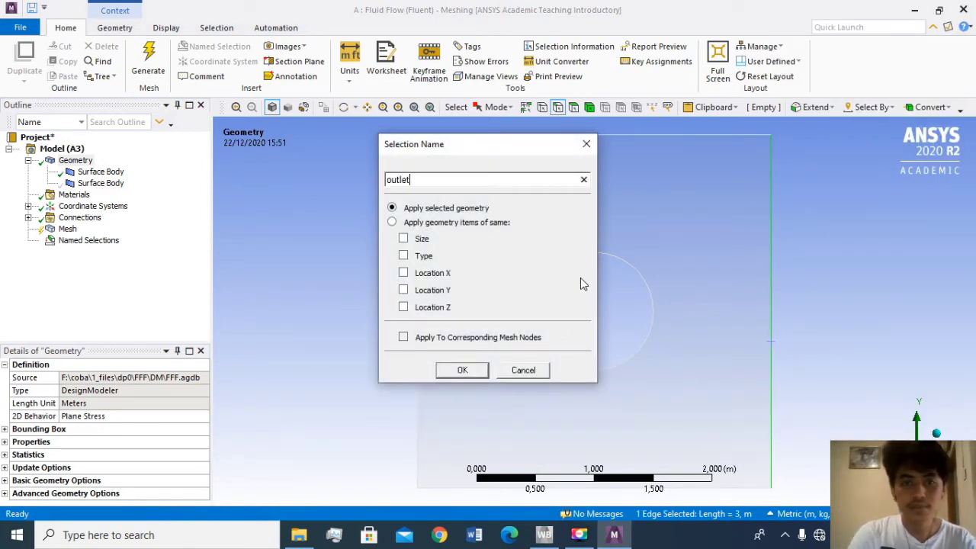
left_click(466, 372)
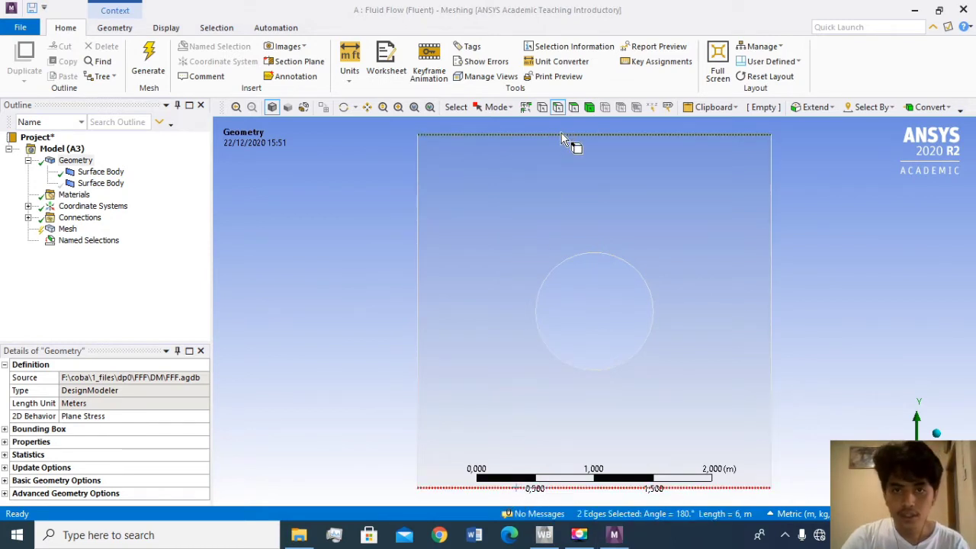
- Group the square's top and bottom horizontal edges into a named selection called wall
left_click(454, 486)
left_click(454, 487, "ctrl")
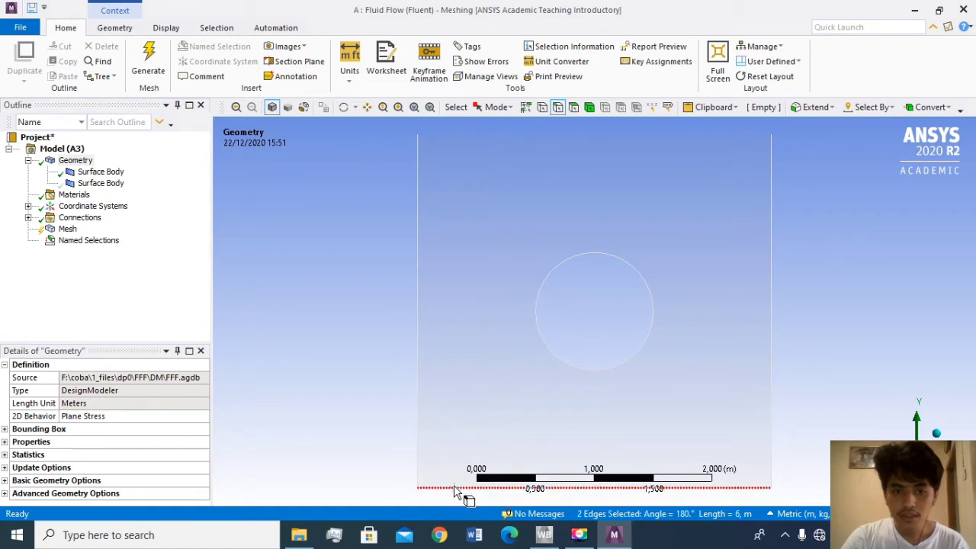
right_click(513, 135)
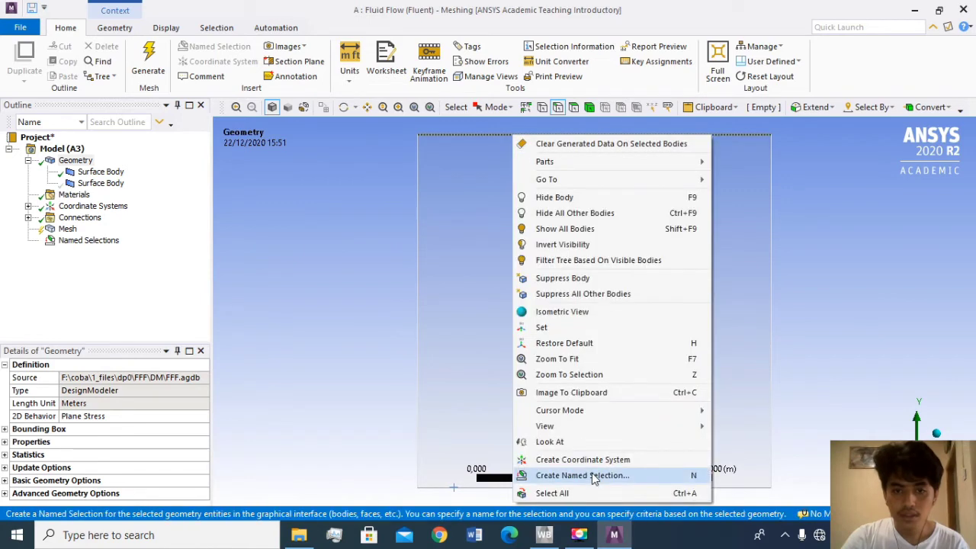
left_click(591, 473)
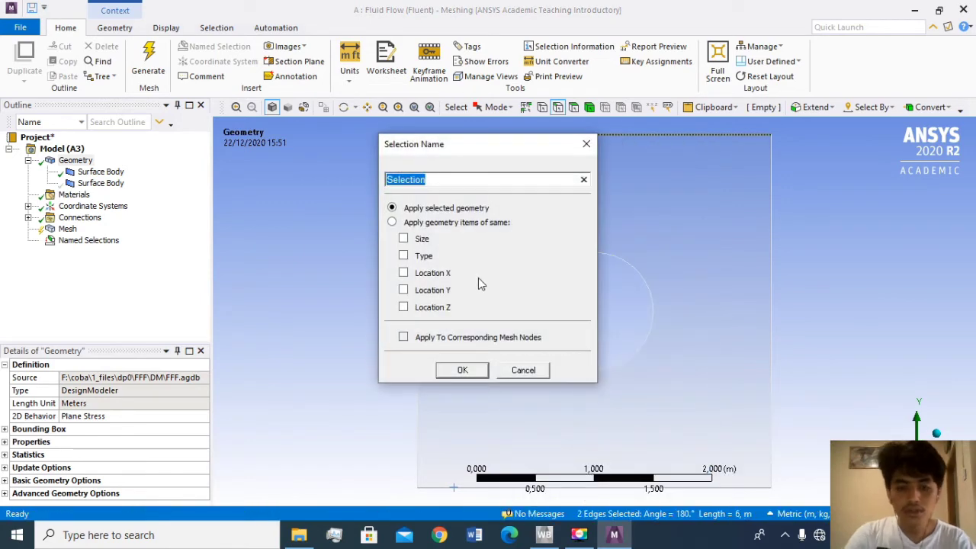
type("wall")
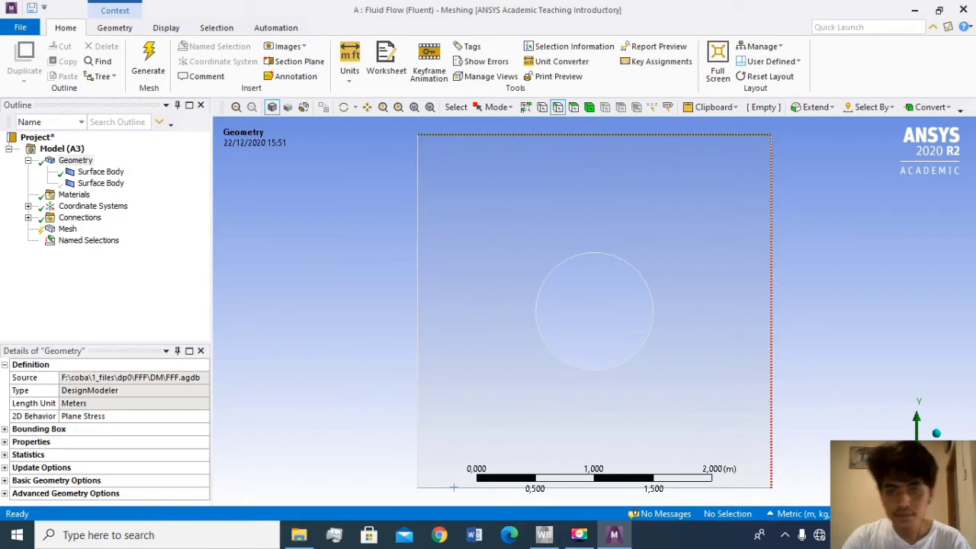
- Generate an initial mesh of the square and ring surface bodies with the default element size
left_click(67, 229)
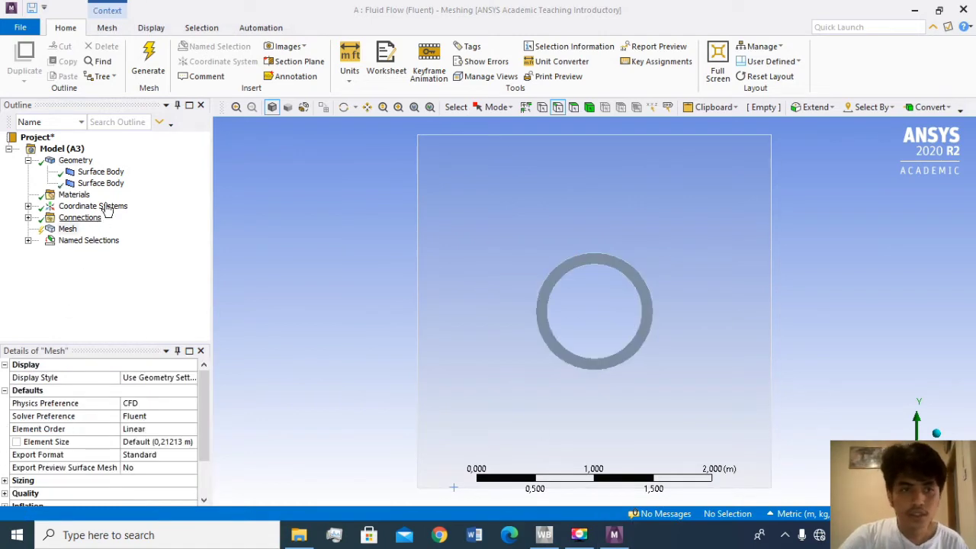
left_click(67, 230)
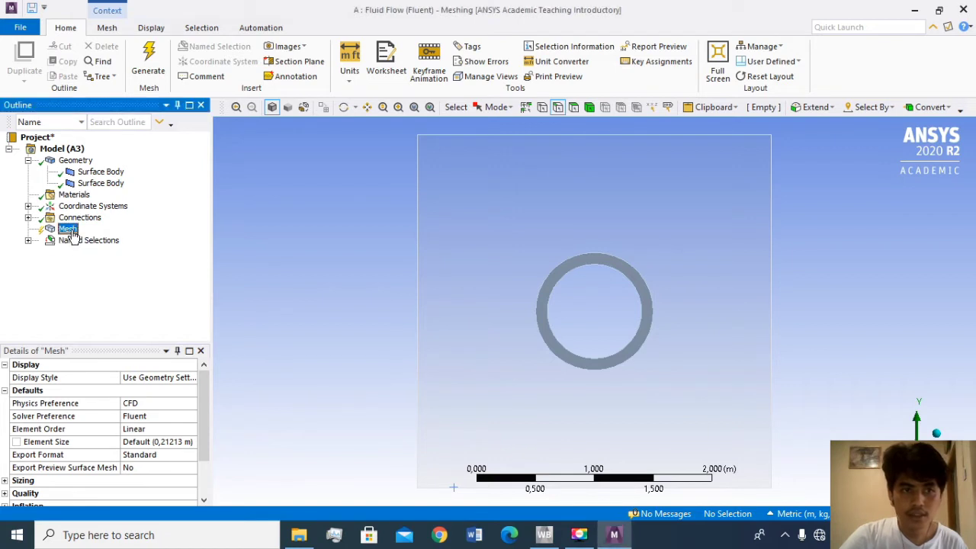
left_click(149, 61)
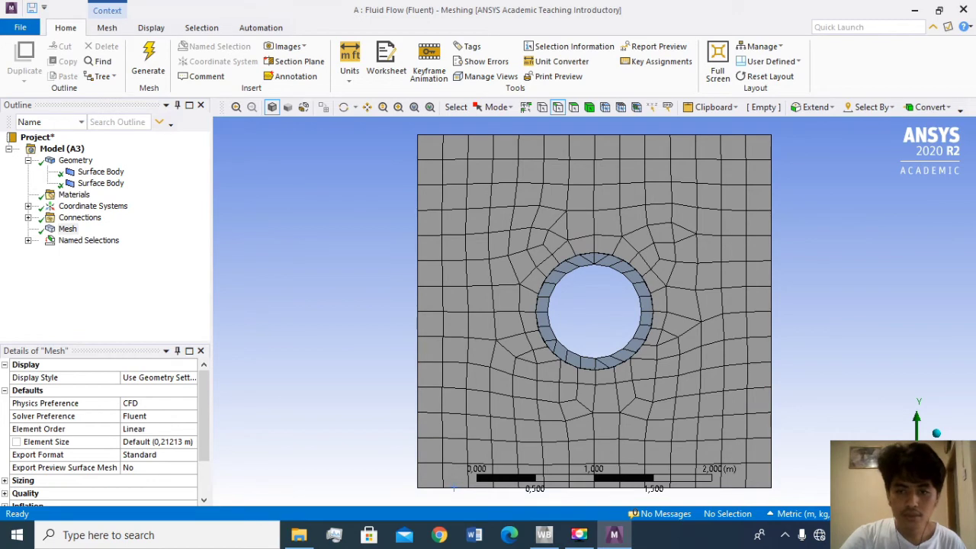
- Set the global mesh element size to 0.05 m, update the mesh, and close the Meshing editor
left_click(156, 442)
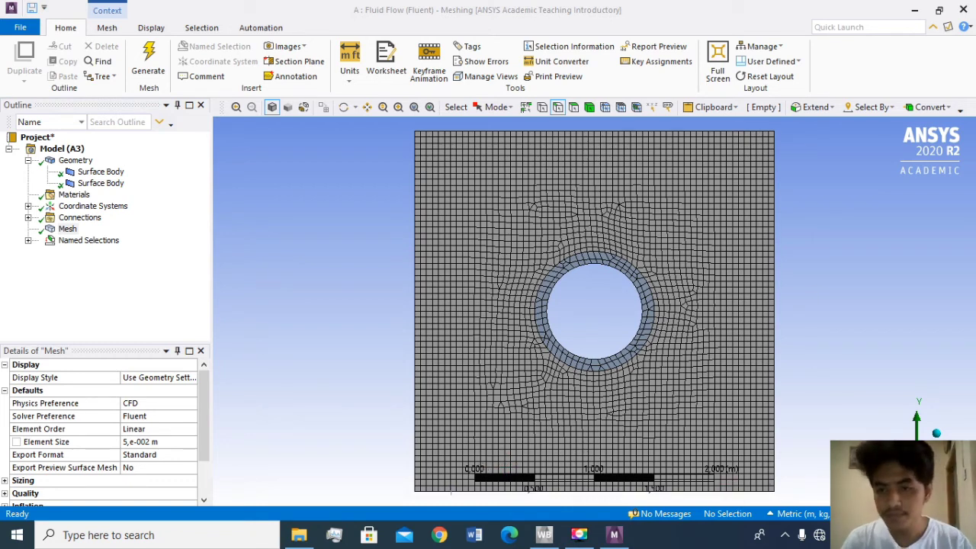
right_click(64, 229)
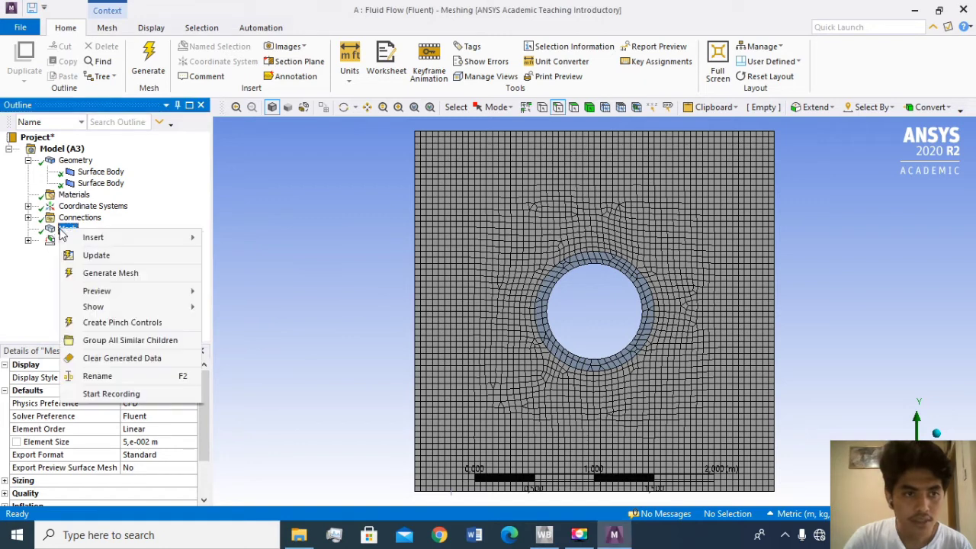
left_click(90, 261)
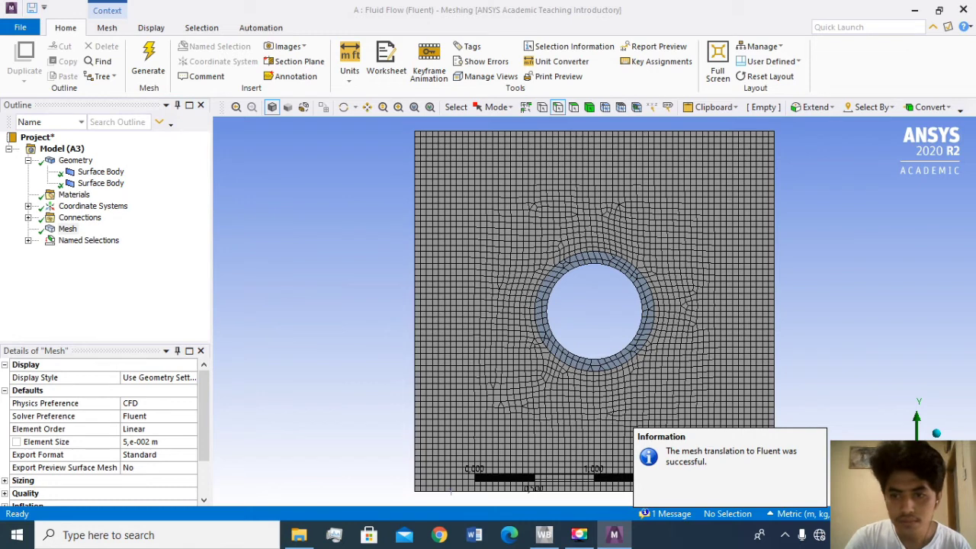
key("alt+F4")
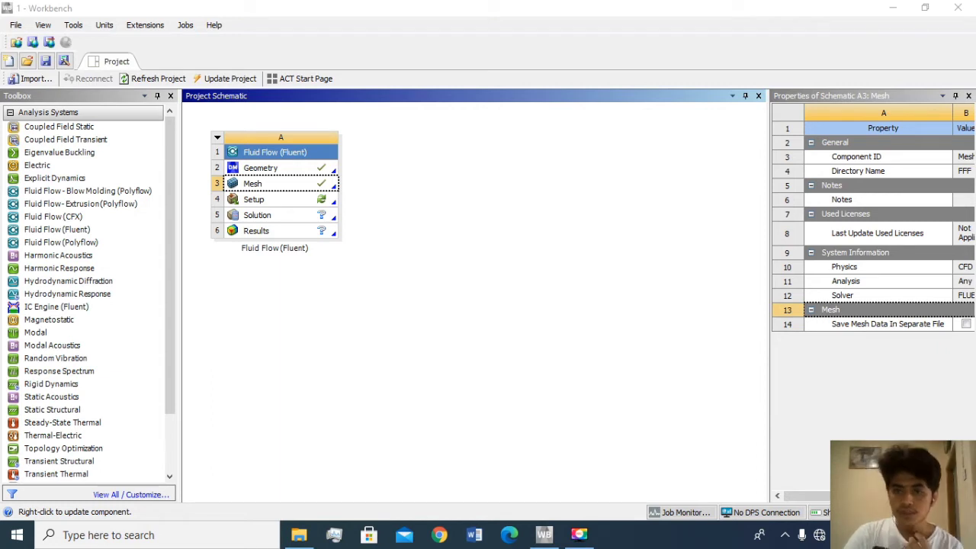
- Launch Fluent from the Setup cell of the Fluid Flow (Fluent) system with Double Precision enabled
double_click(260, 200)
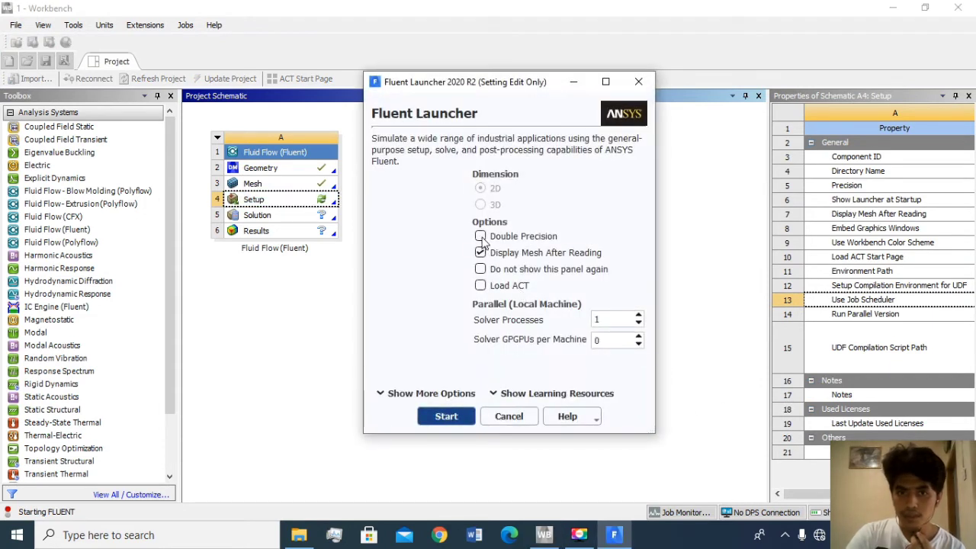
left_click(480, 237)
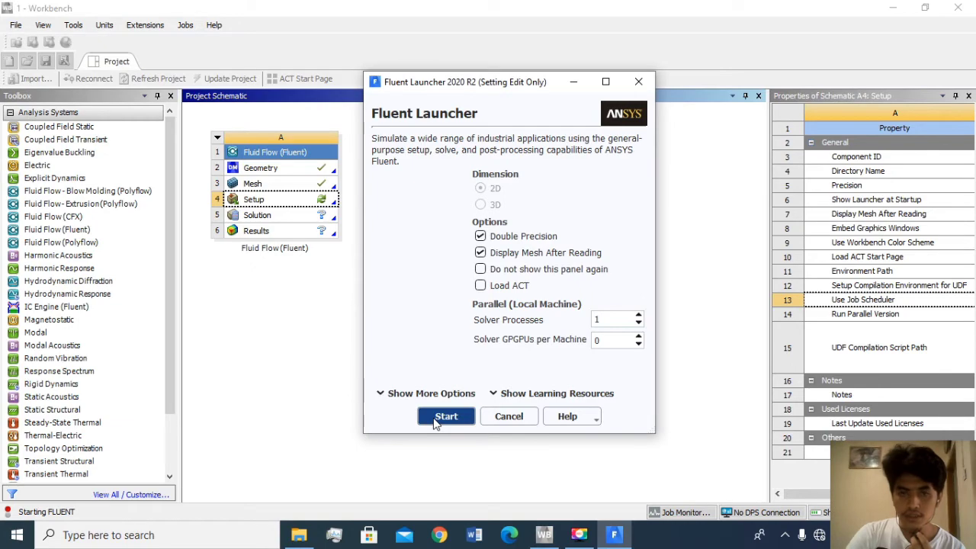
left_click(435, 420)
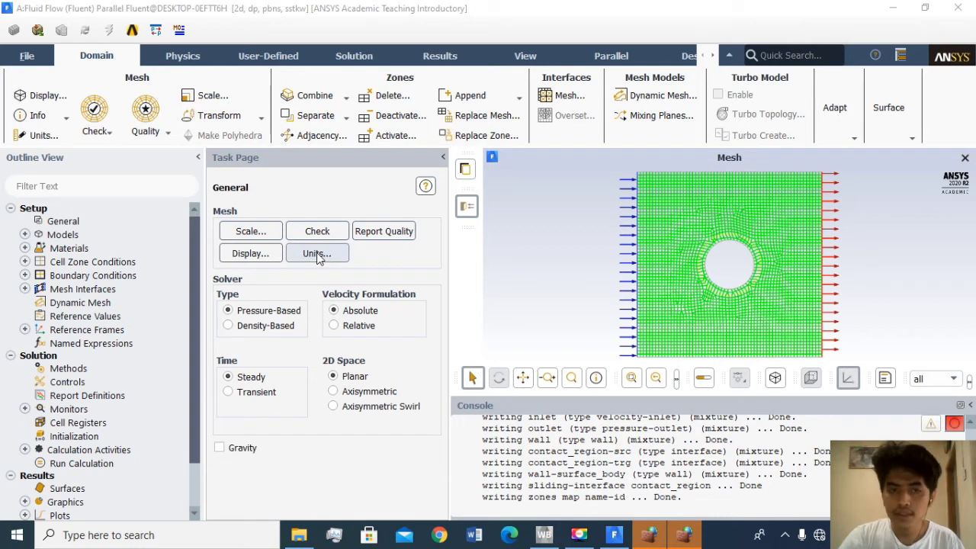
- Look at the Set Units options for the Fluent case and close them without changing anything
left_click(317, 253)
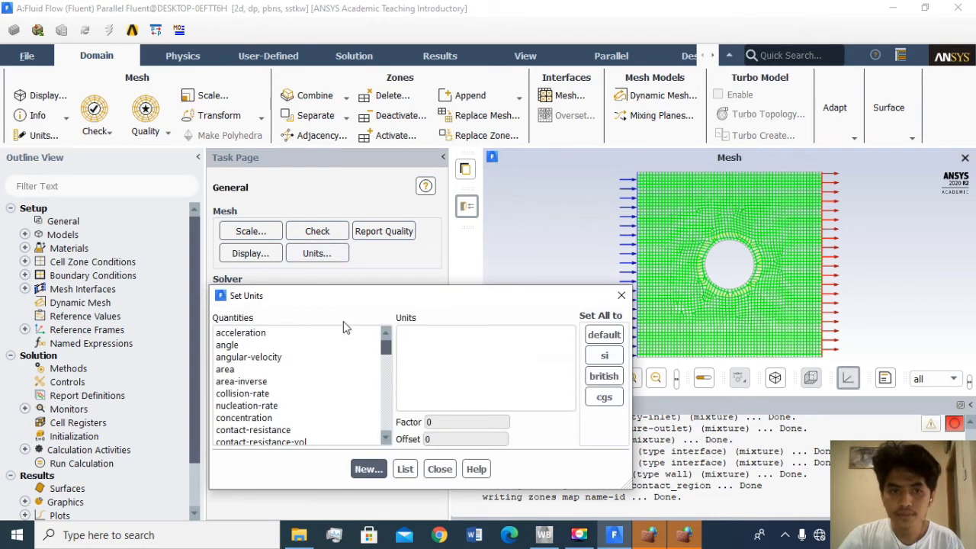
left_click(622, 296)
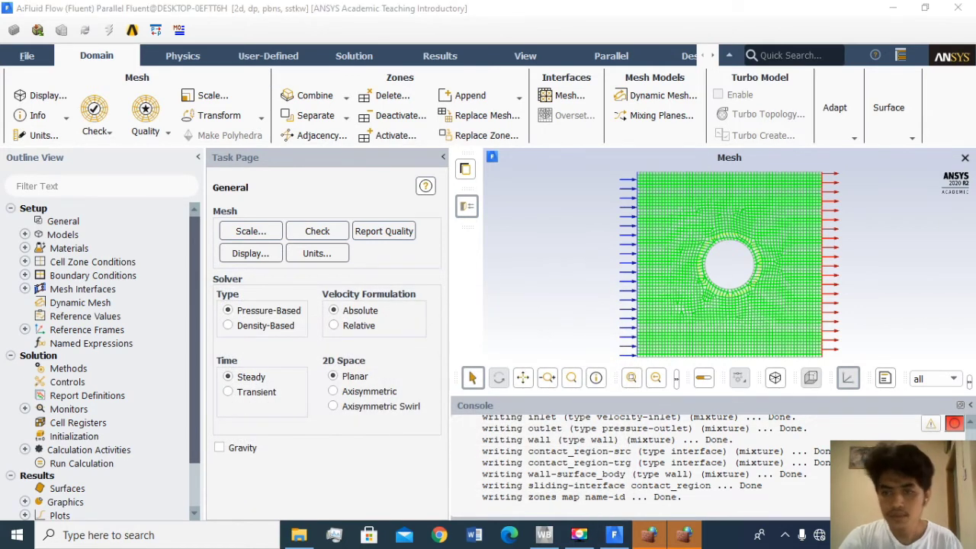
- Expand the Models branch and enable the Energy Equation for the Fluent case
left_click(56, 238)
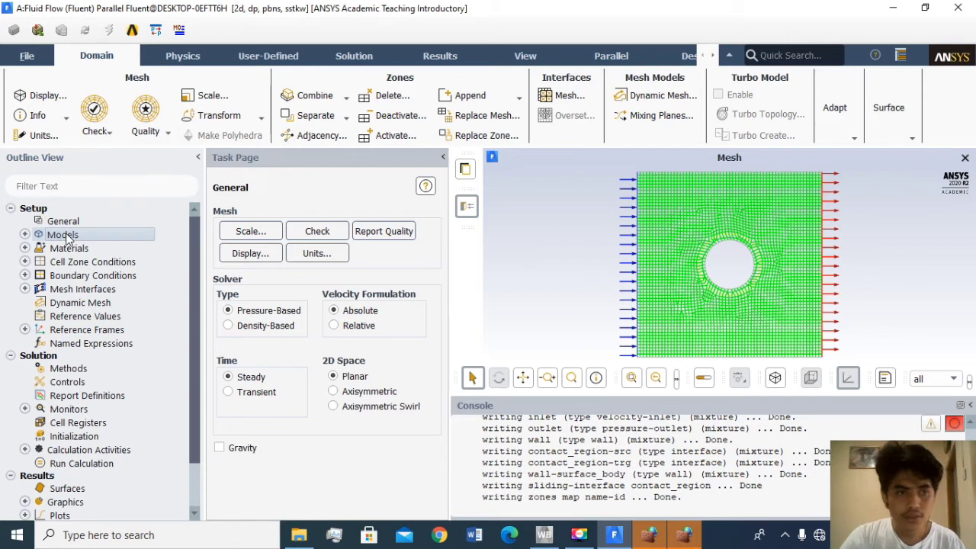
left_click(25, 234)
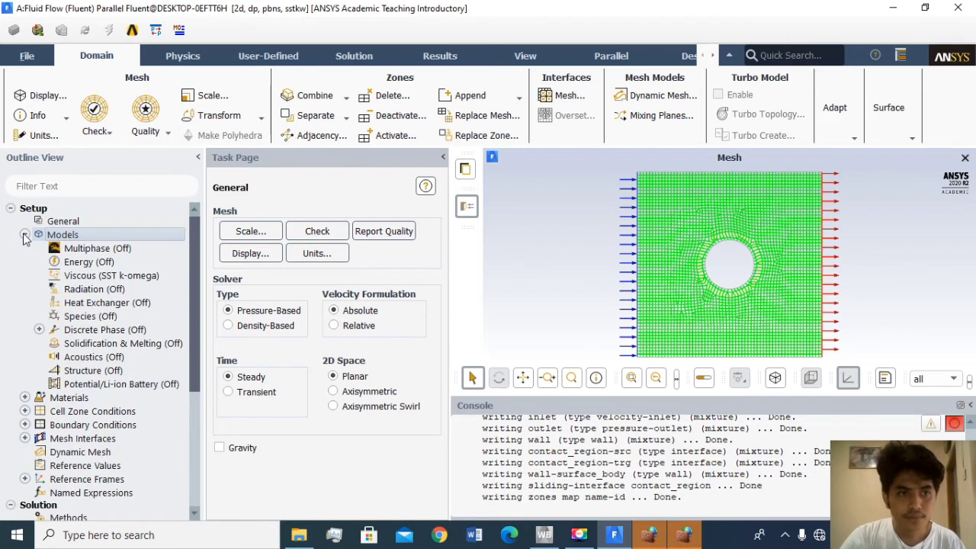
double_click(74, 263)
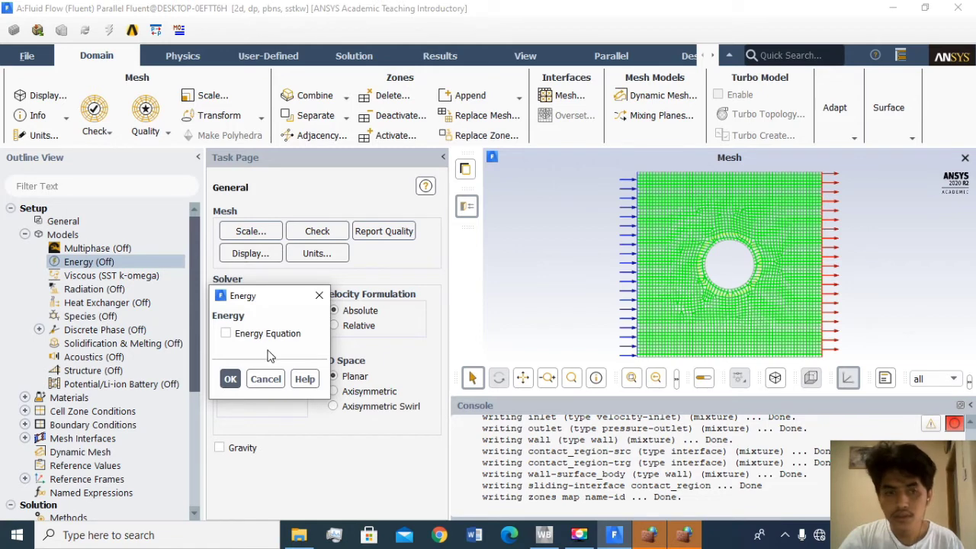
left_click(226, 333)
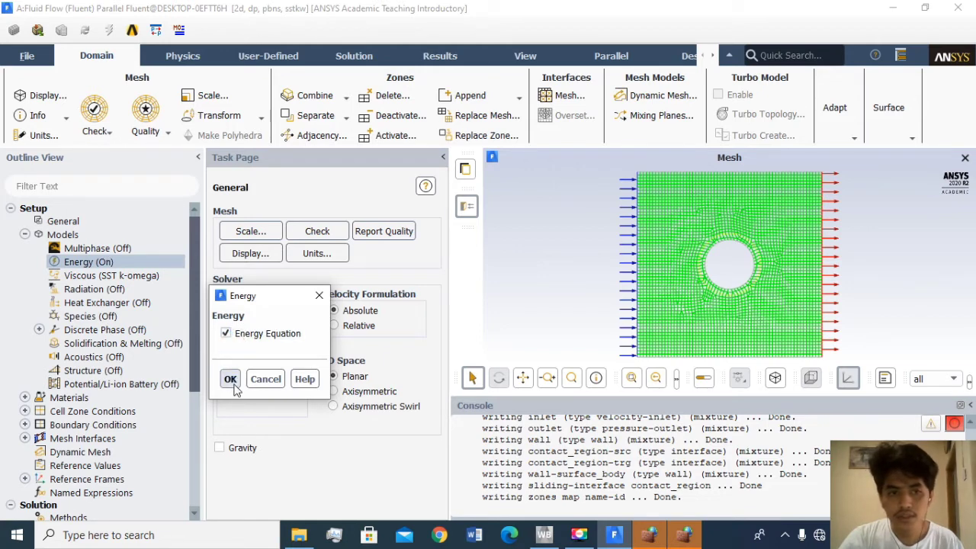
left_click(230, 380)
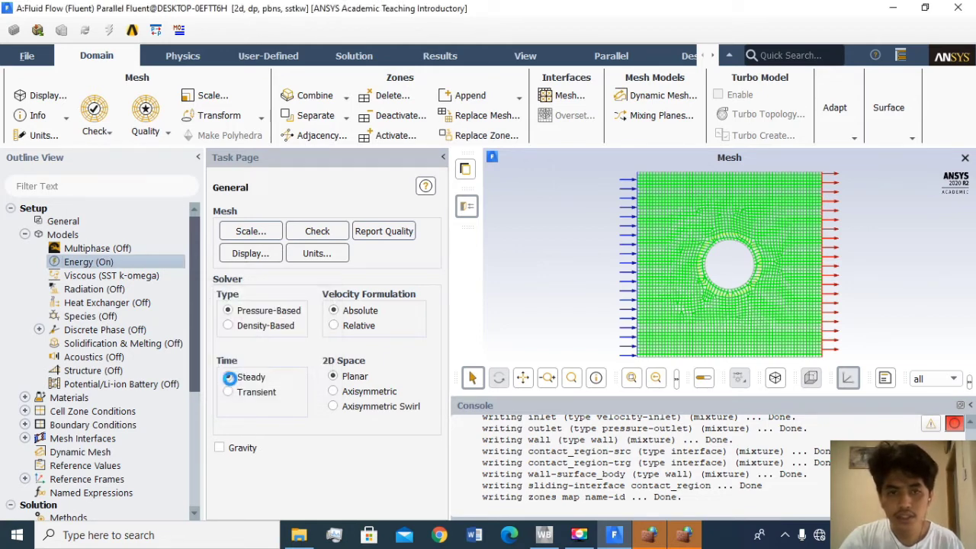
- Set the viscous model of the Fluent case to Laminar
double_click(111, 275)
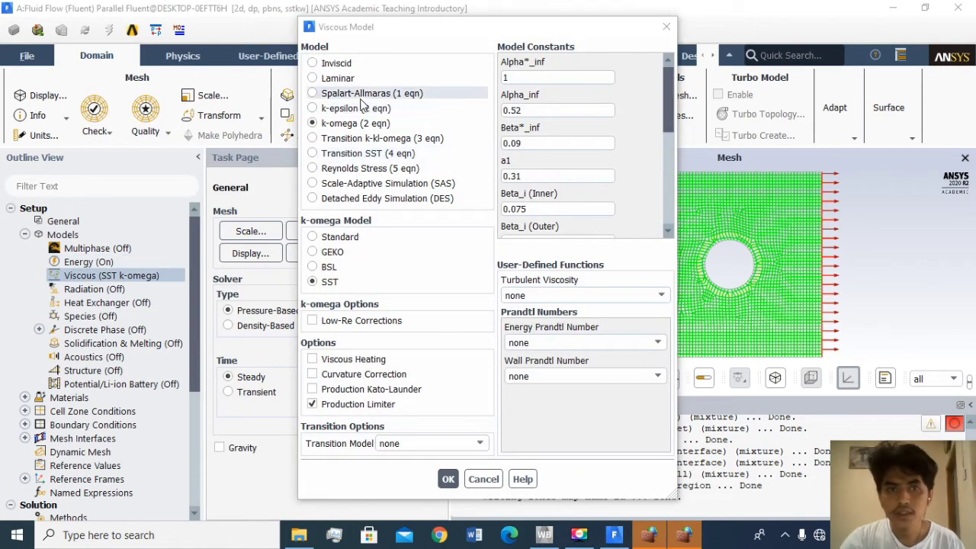
left_click(341, 79)
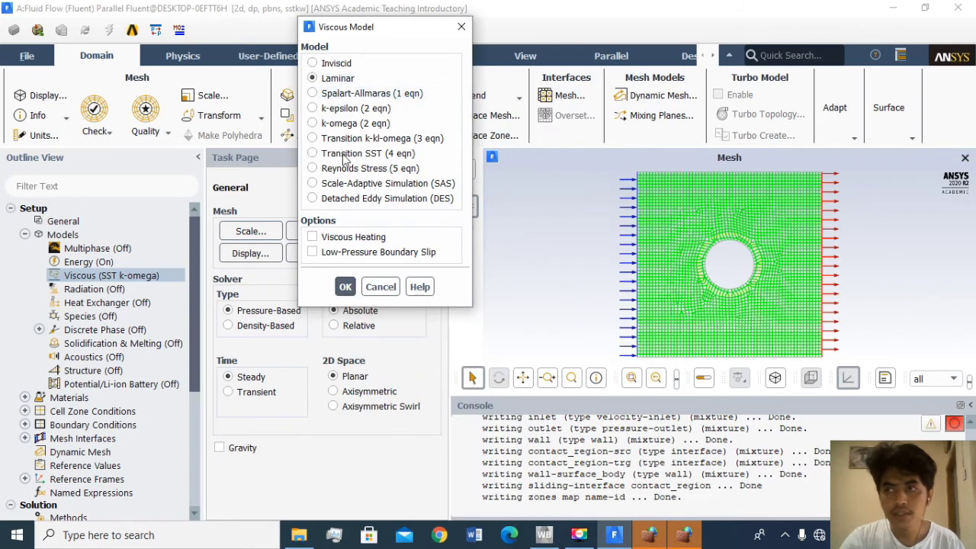
left_click(343, 287)
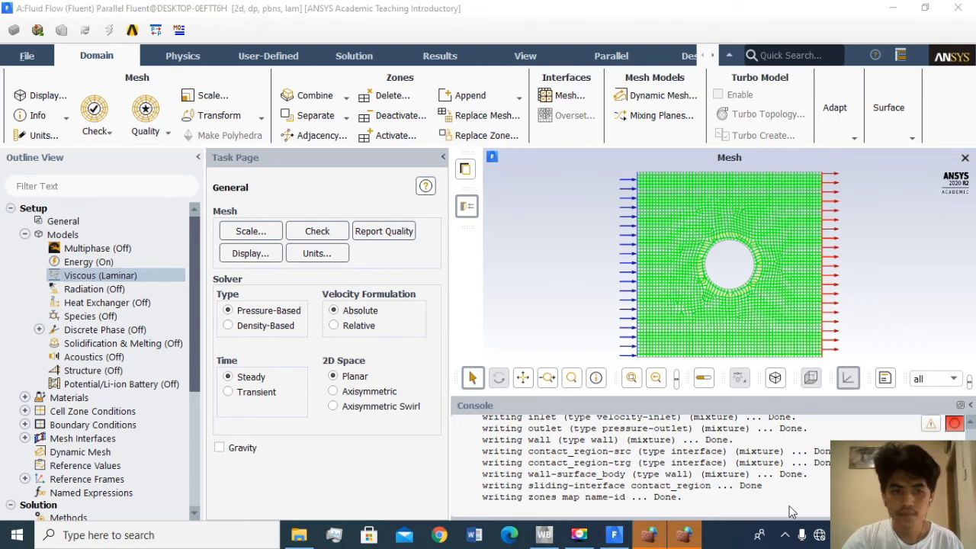
- Add steel to the case's solid materials by copying it from the Fluent database
left_click(26, 398)
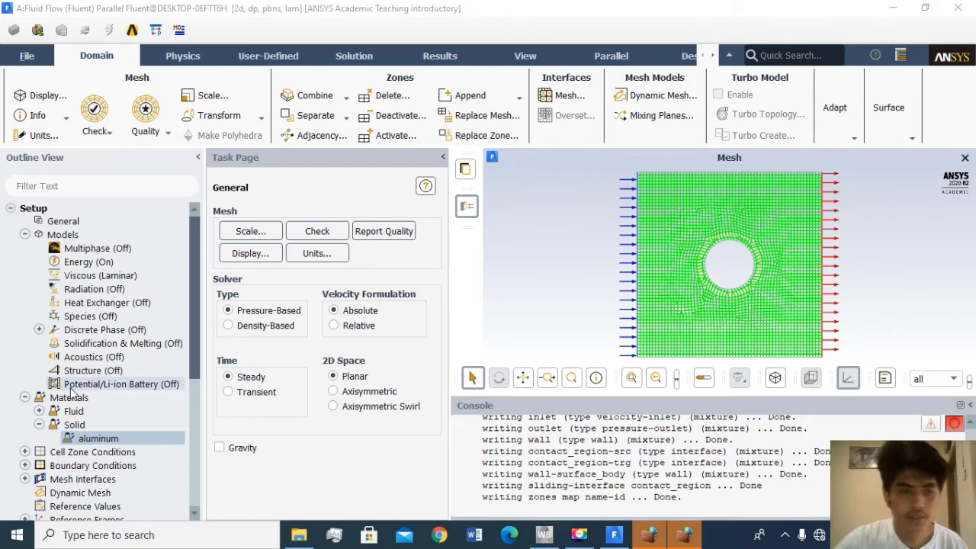
right_click(99, 441)
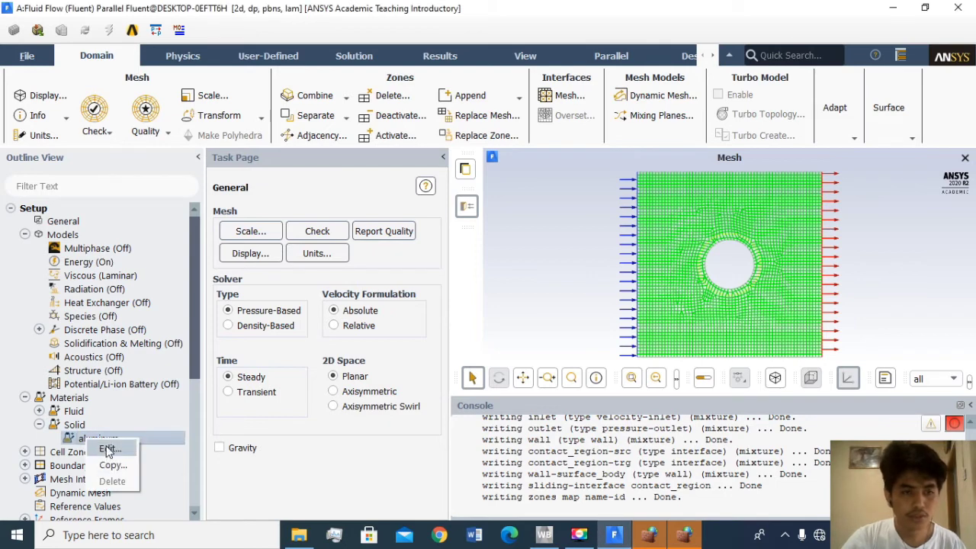
left_click(108, 448)
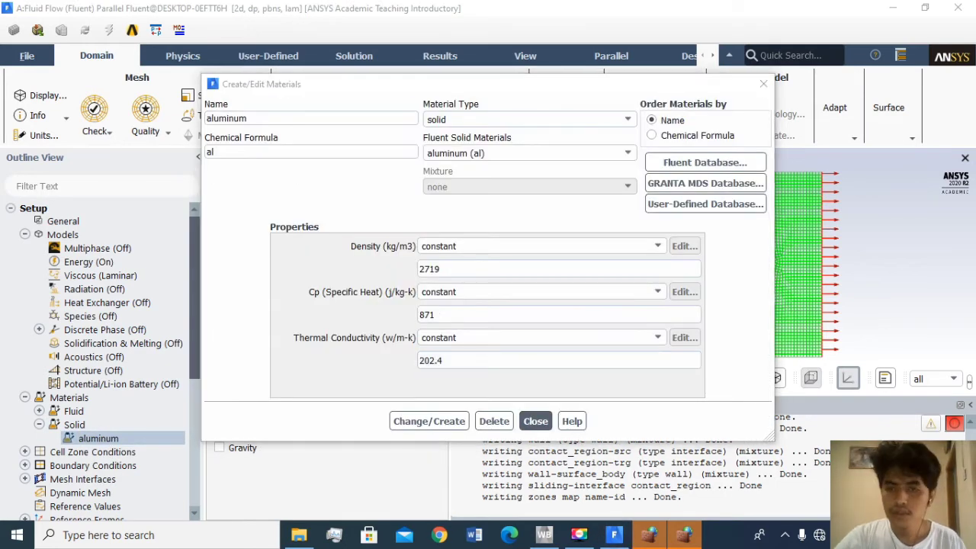
left_click(687, 164)
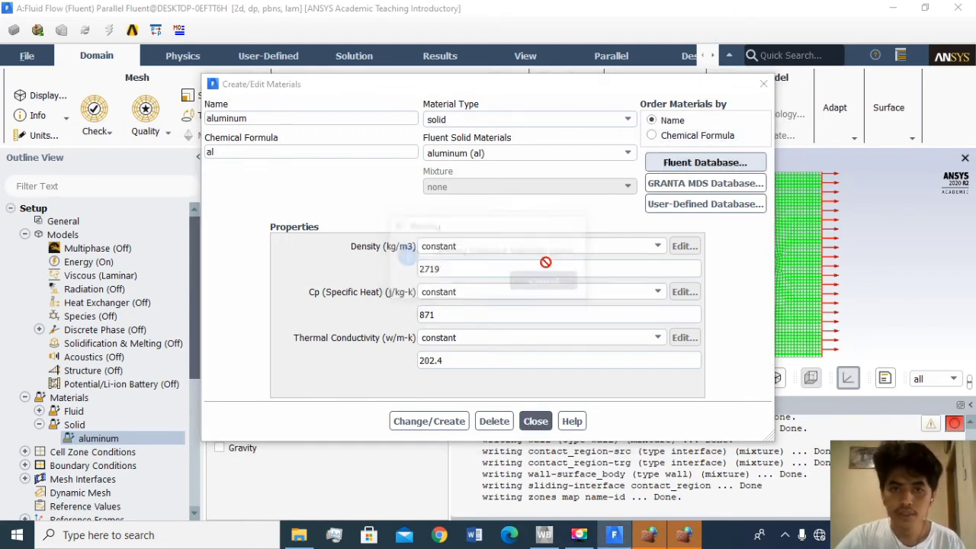
left_click(577, 163)
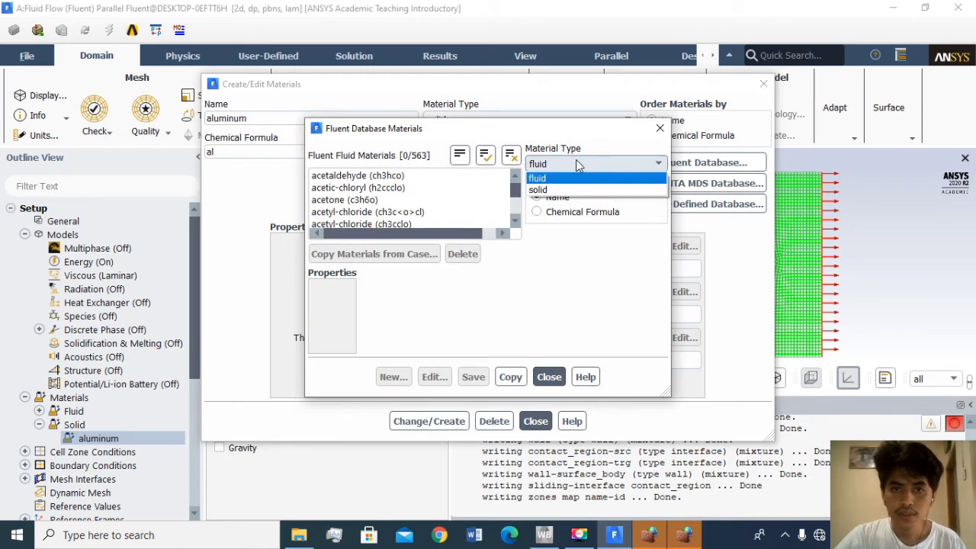
left_click(568, 188)
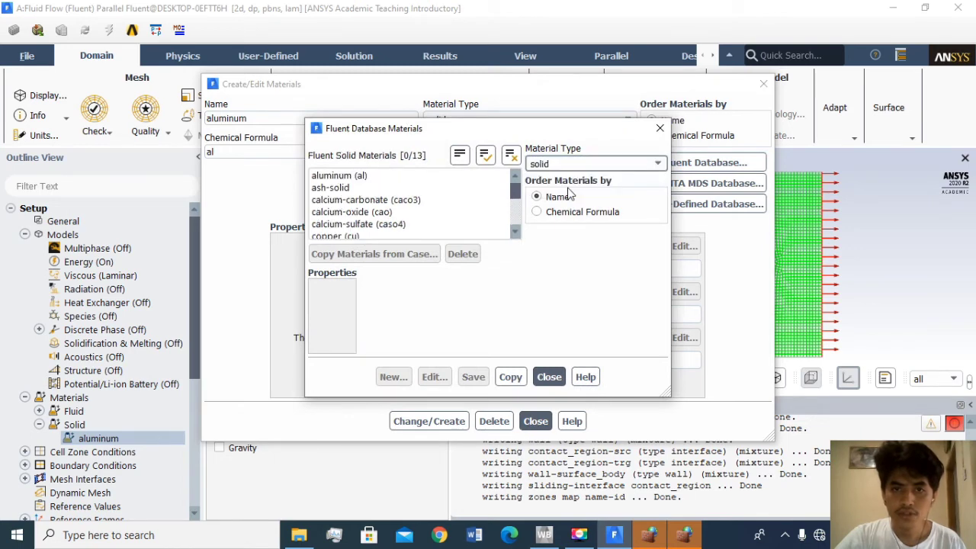
scroll(382, 213, "down", 2)
left_click(343, 225)
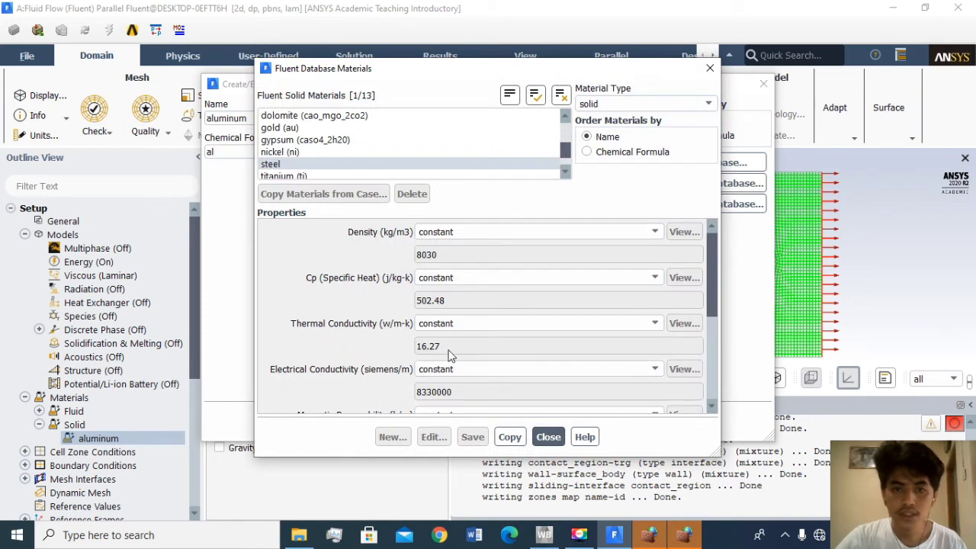
left_click(522, 437)
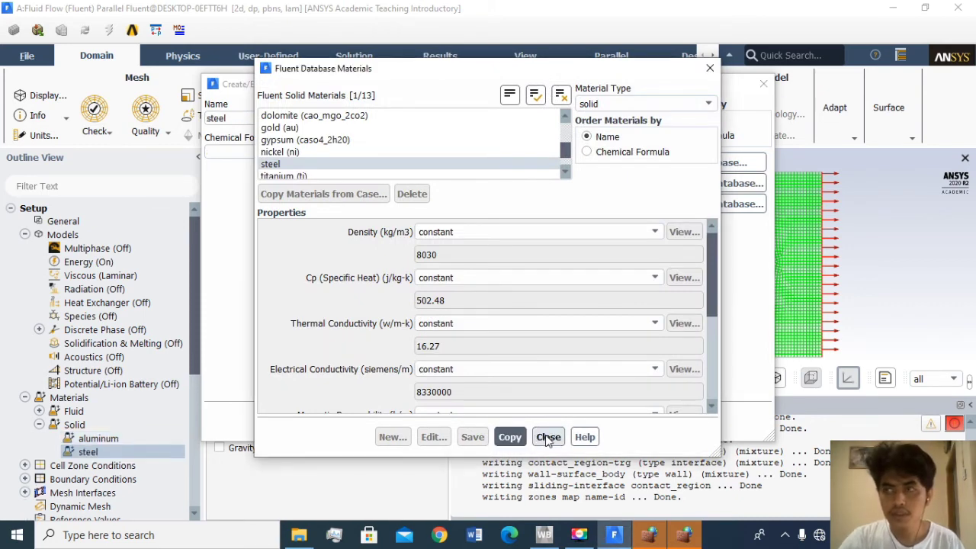
left_click(548, 437)
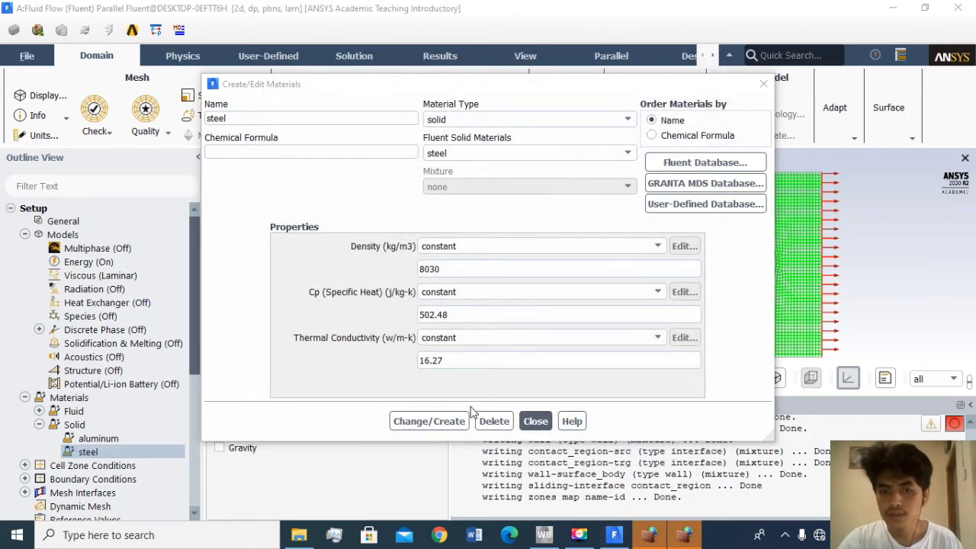
left_click(447, 429)
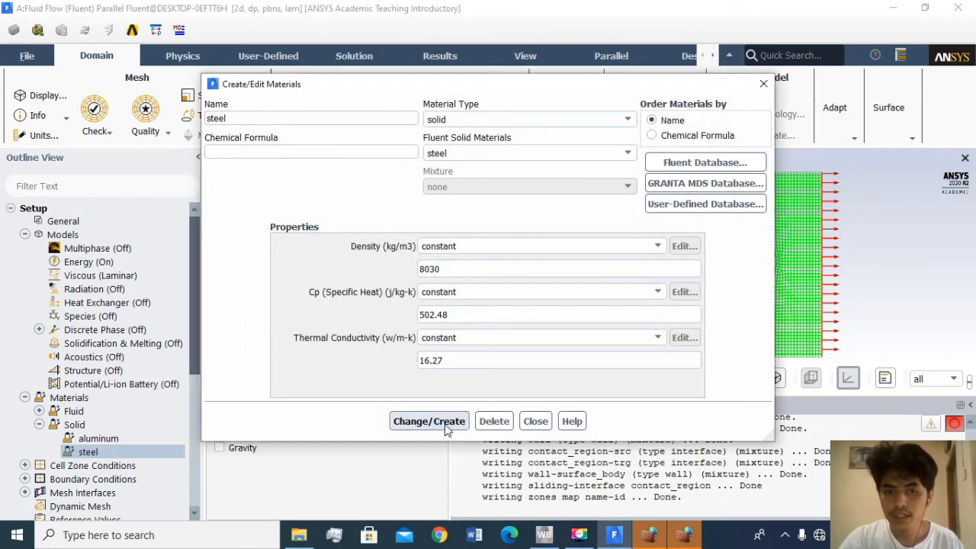
left_click(535, 424)
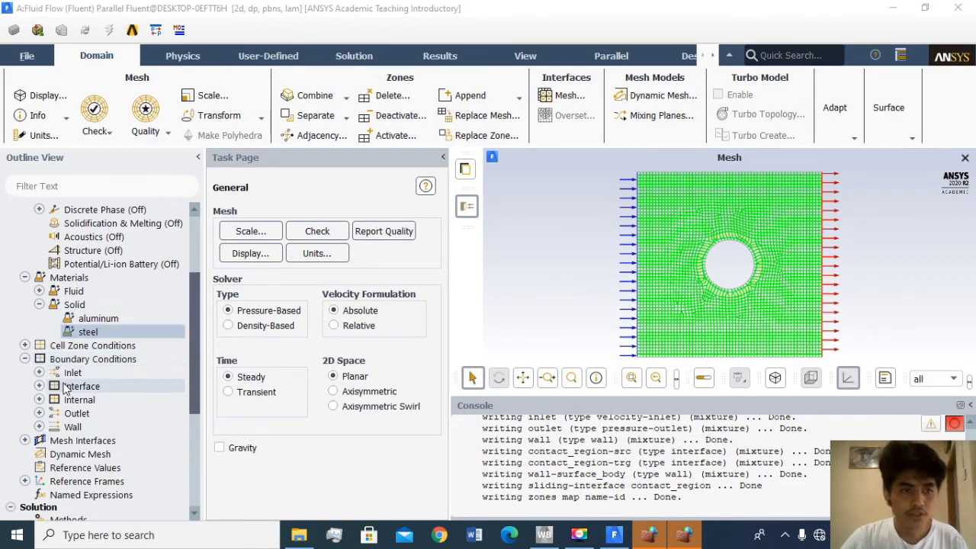
- Open the settings of the inlet velocity boundary condition
left_click(39, 372)
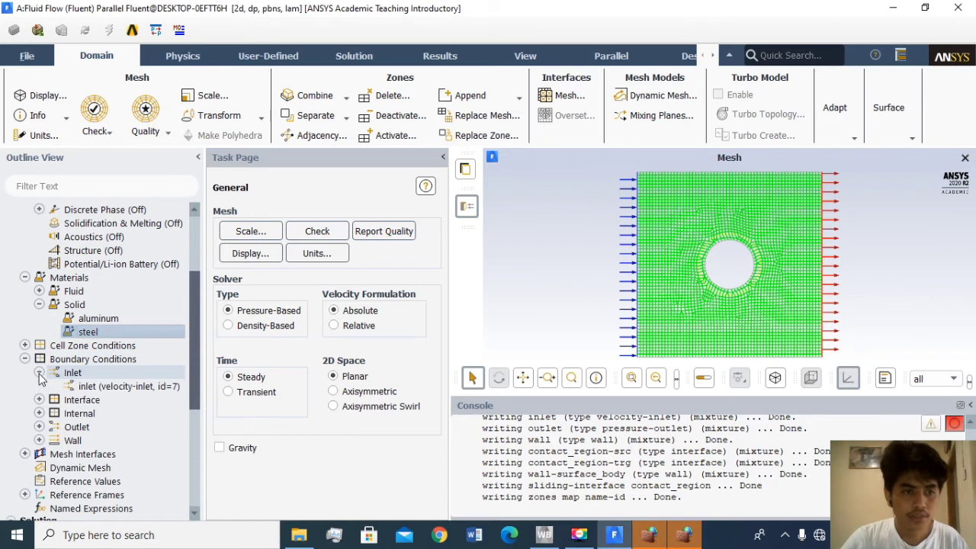
left_click(108, 387)
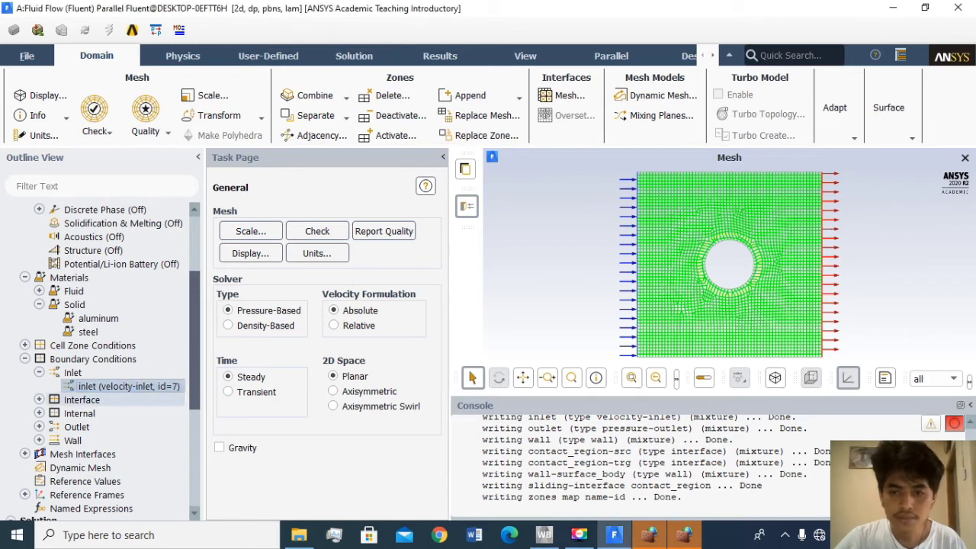
double_click(129, 386)
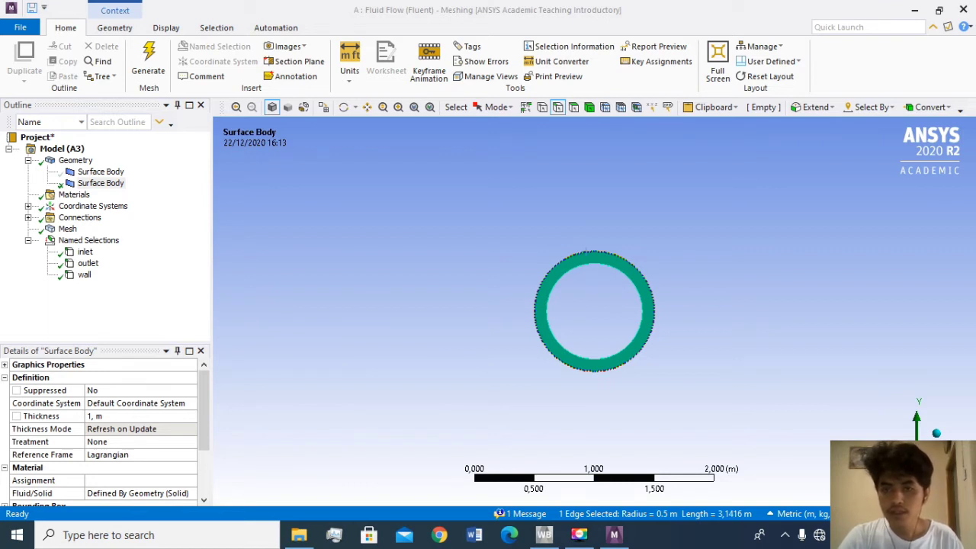
- In Meshing, create a named selection "outer surface" from the ring's outer circular edge
left_click(557, 108)
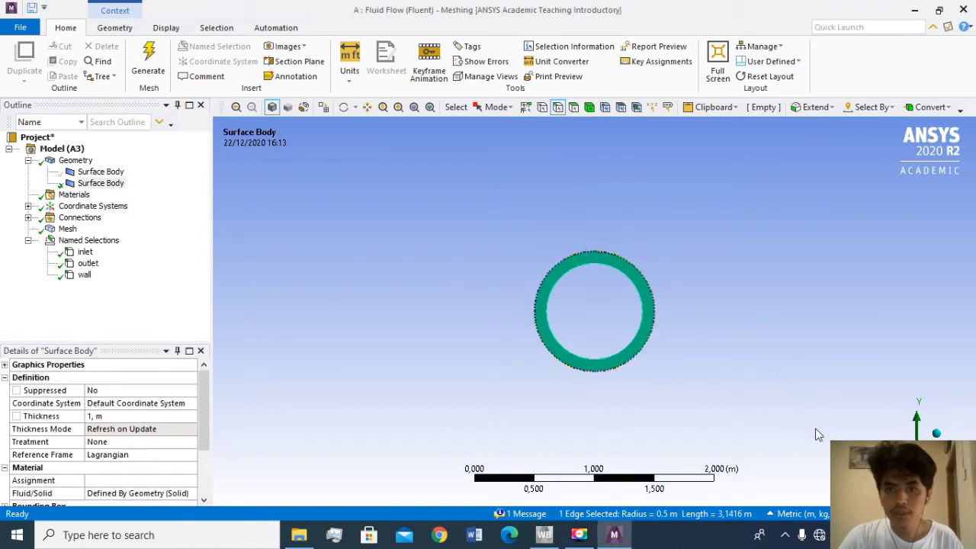
right_click(584, 260)
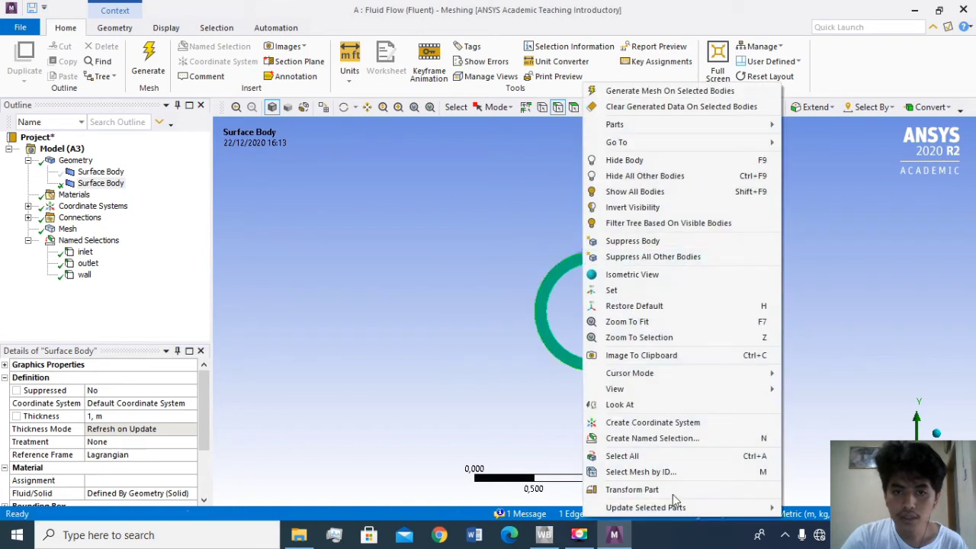
left_click(669, 439)
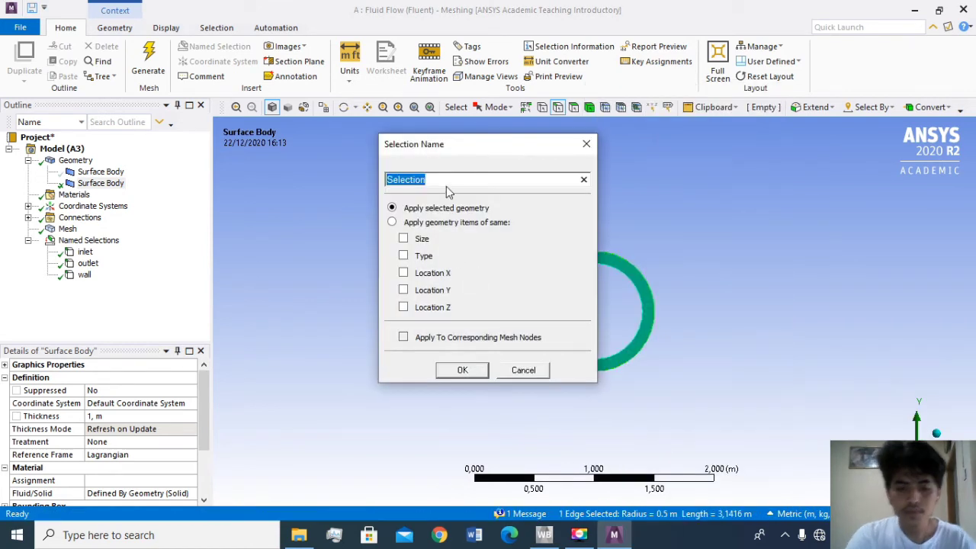
type("outer s")
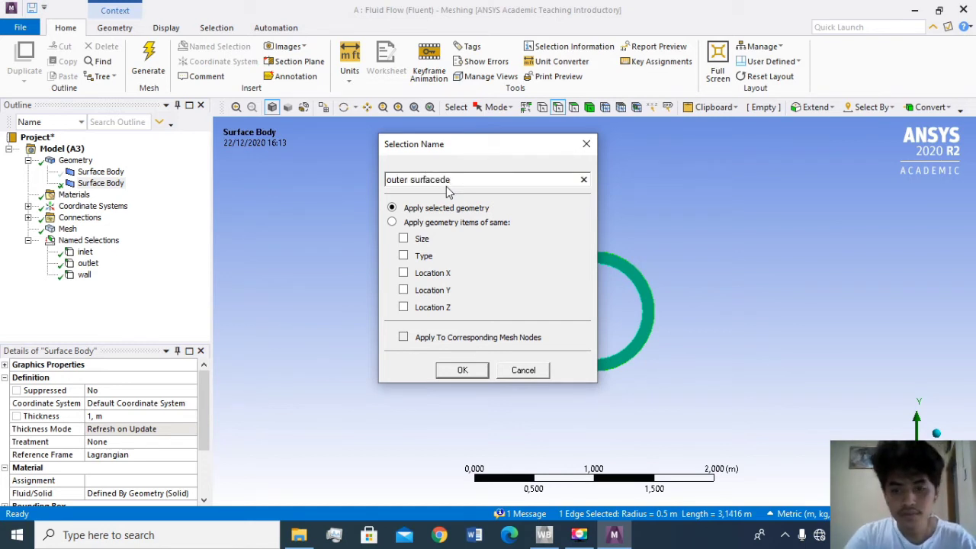
type("urface")
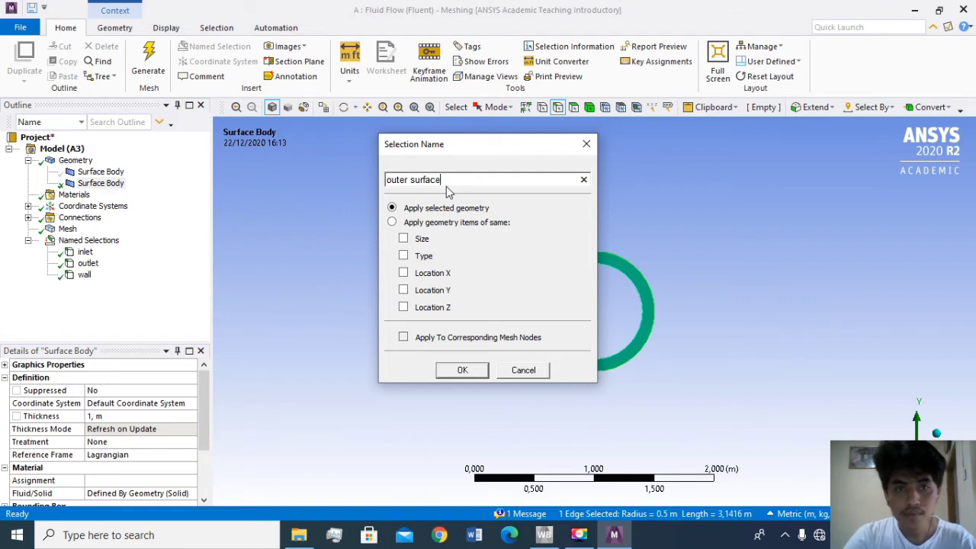
left_click(462, 370)
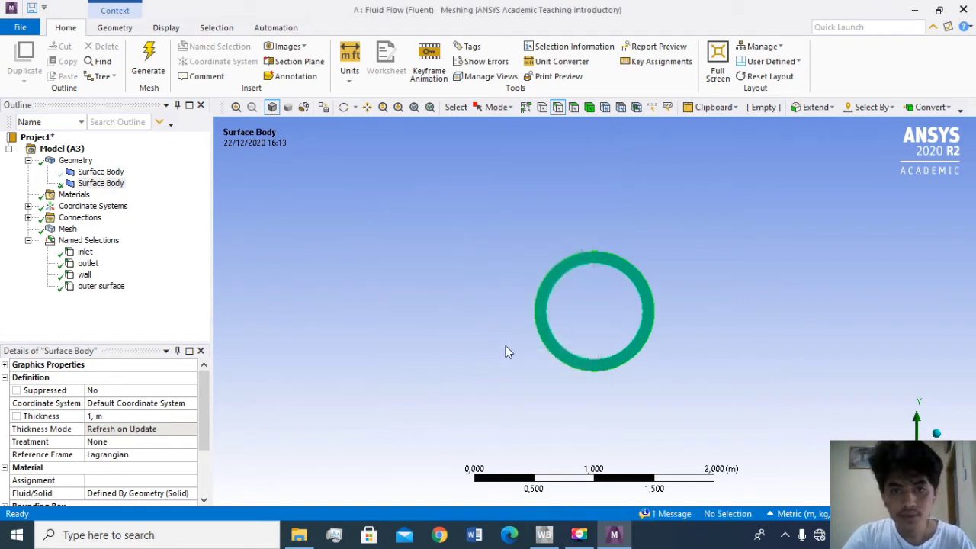
- Create a named selection "inner surface" from the ring's inner circular edge
left_click(568, 353)
right_click(567, 328)
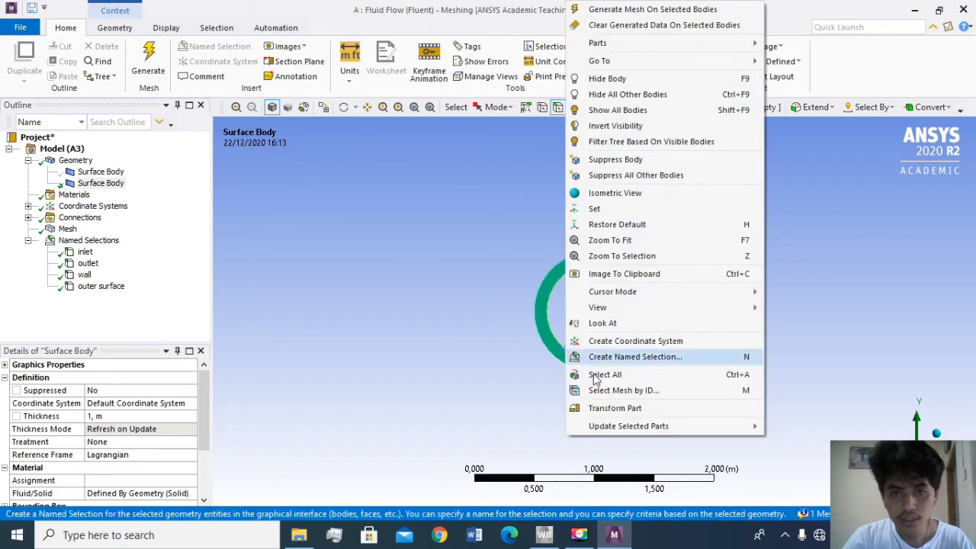
left_click(622, 357)
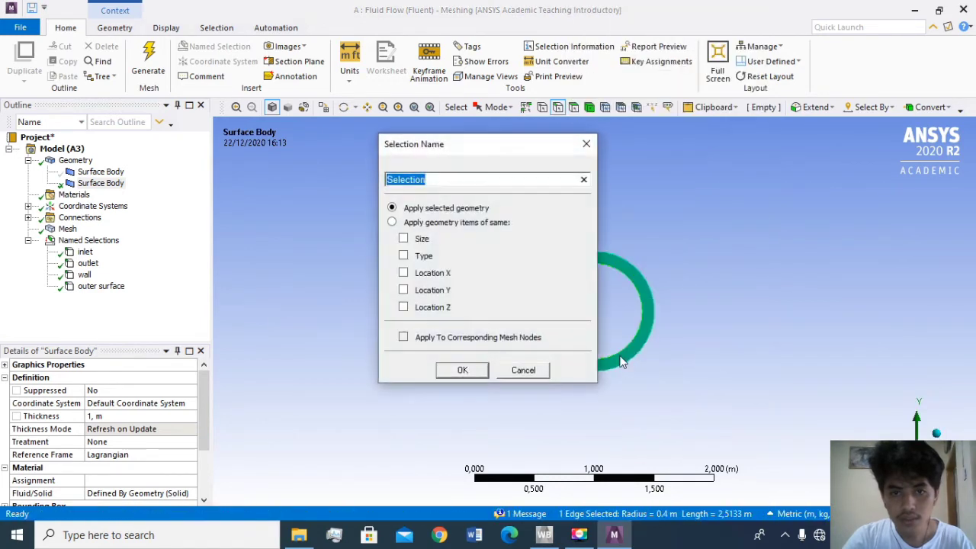
type("i")
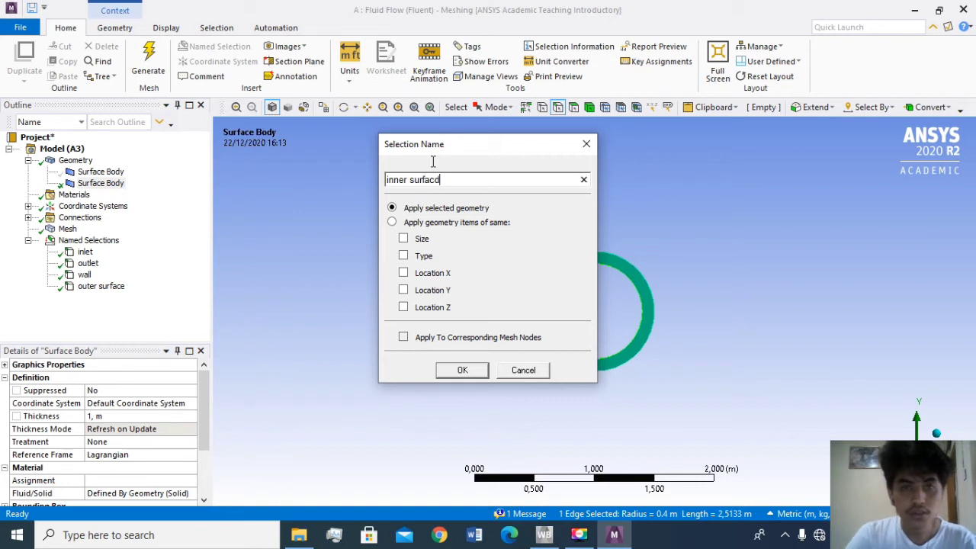
type("nner surfacd")
key("BackSpace")
type("e")
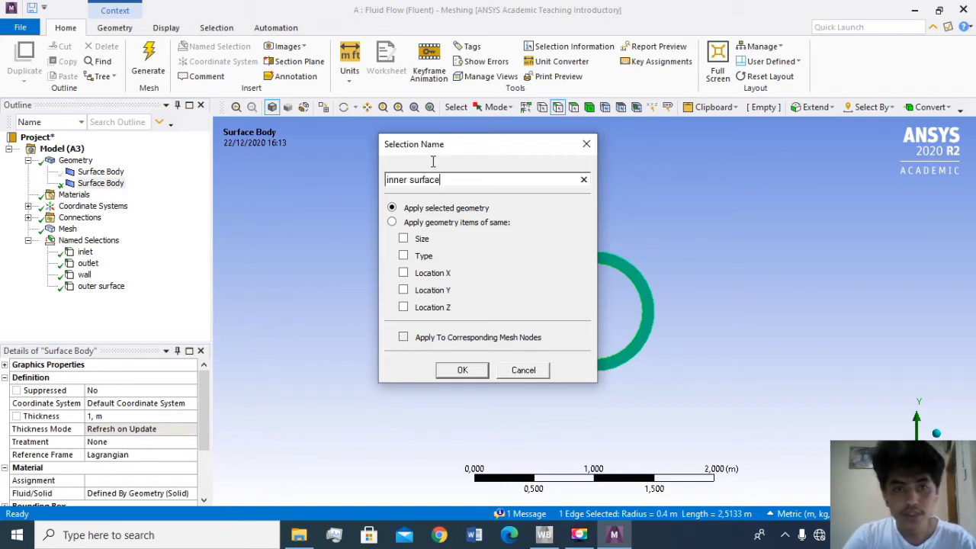
left_click(460, 371)
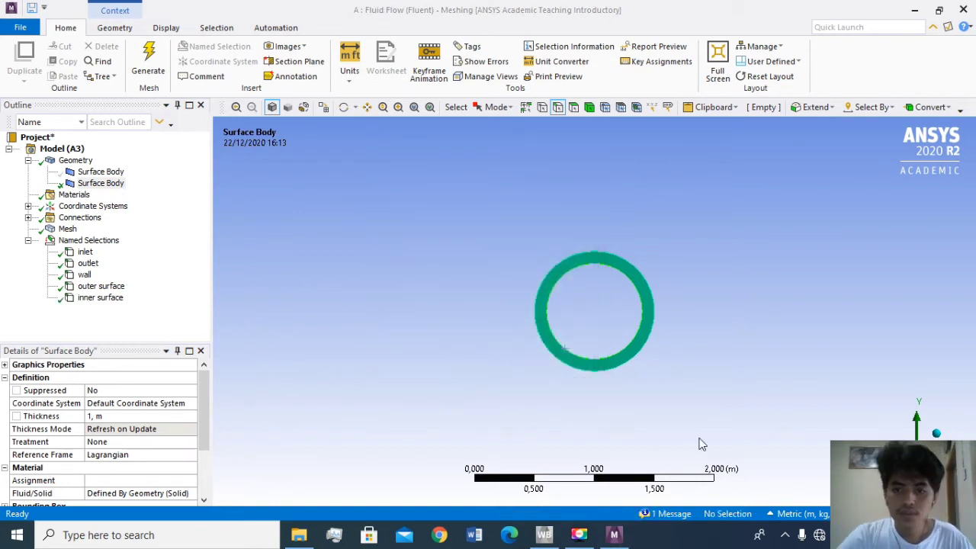
- Show all bodies again, then generate and update the mesh with the new named selections
left_click(114, 174)
right_click(116, 181)
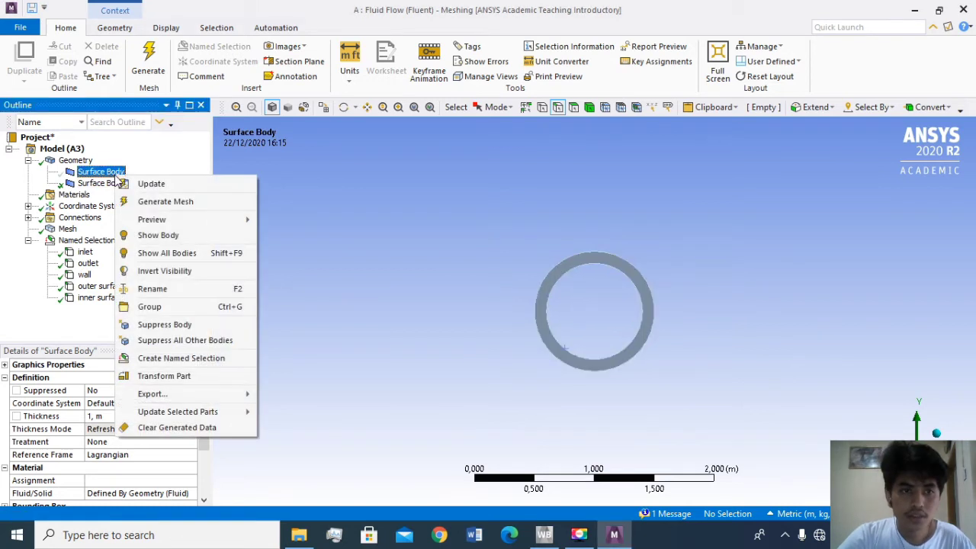
left_click(160, 254)
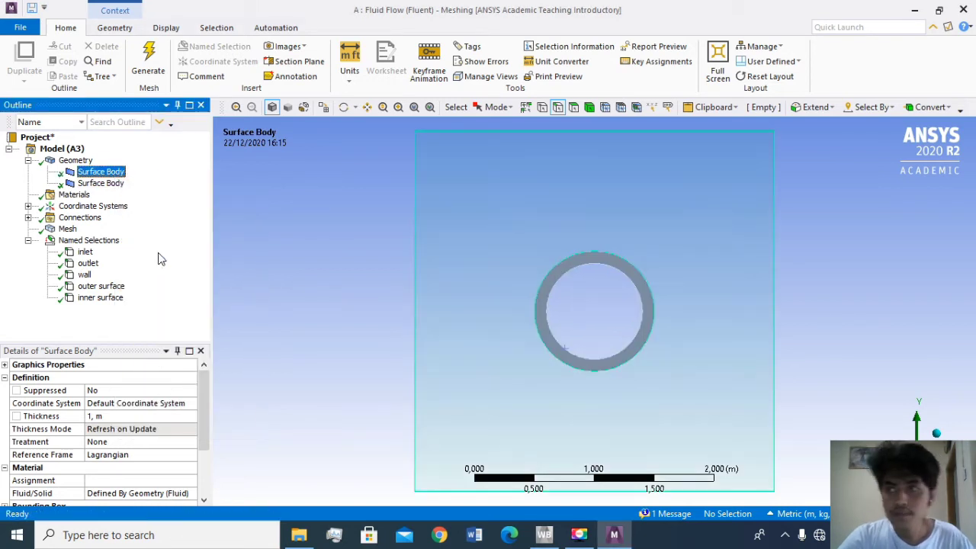
left_click(147, 70)
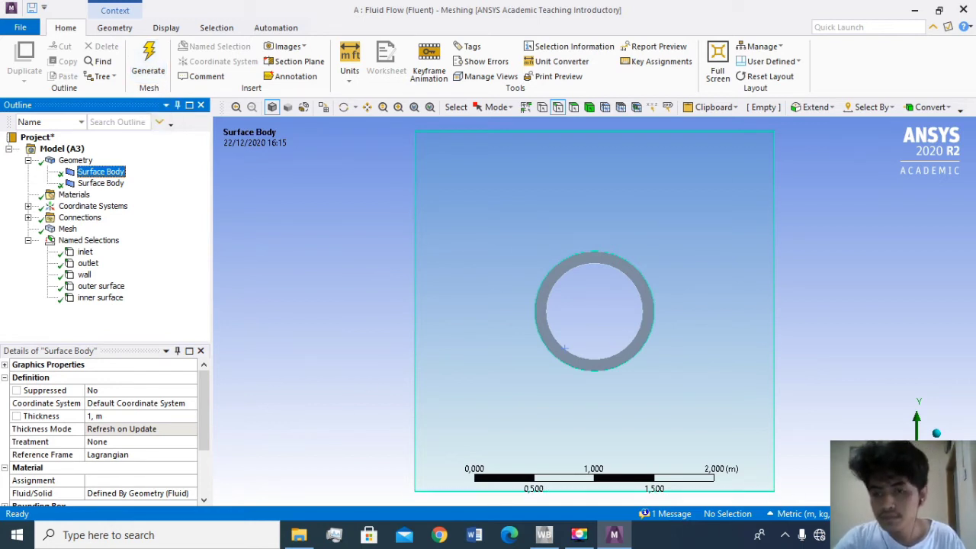
left_click(51, 230)
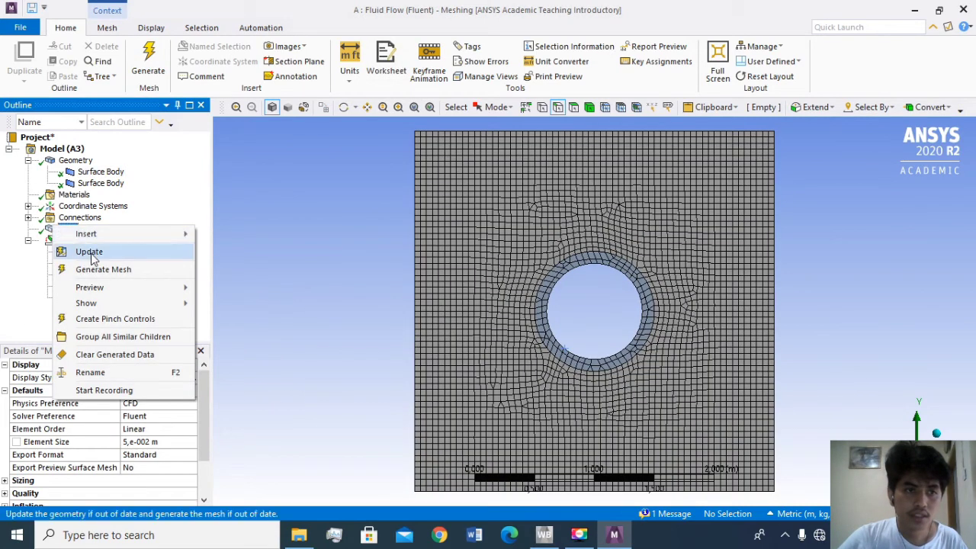
left_click(85, 252)
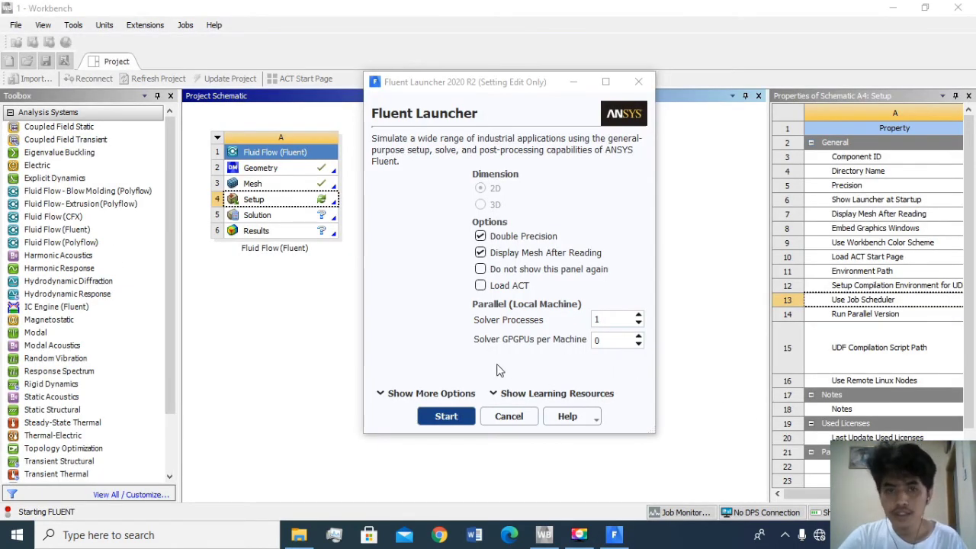
- Start Fluent from the launcher with Double Precision enabled and list the zones under Boundary Conditions
left_click(465, 421)
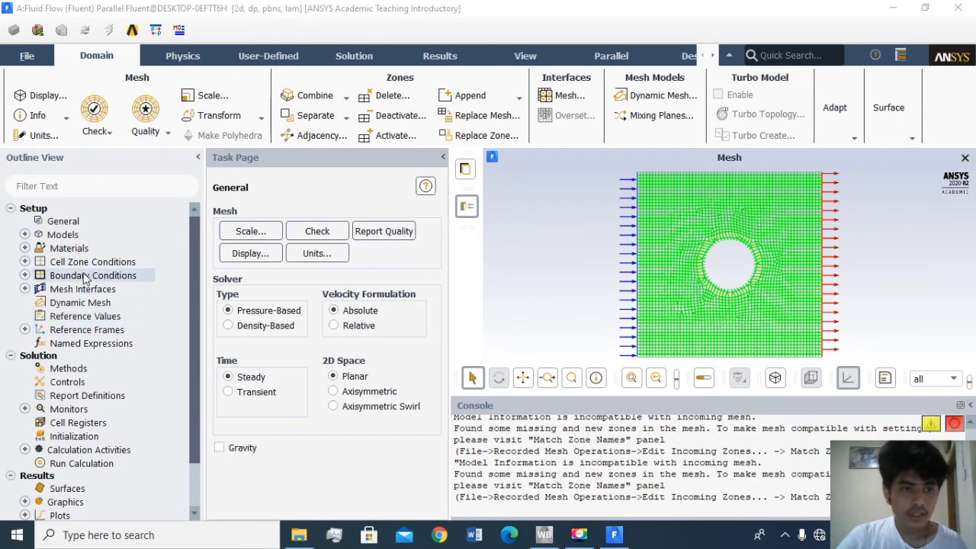
double_click(85, 278)
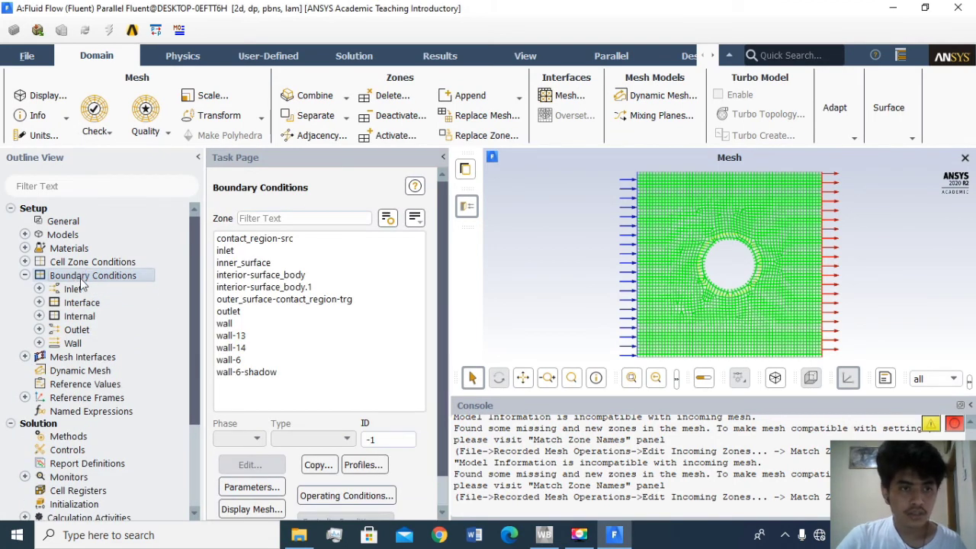
- Set the inlet zone's velocity magnitude to 5 m/s, keep its temperature at 300 K, and apply the boundary condition
double_click(74, 289)
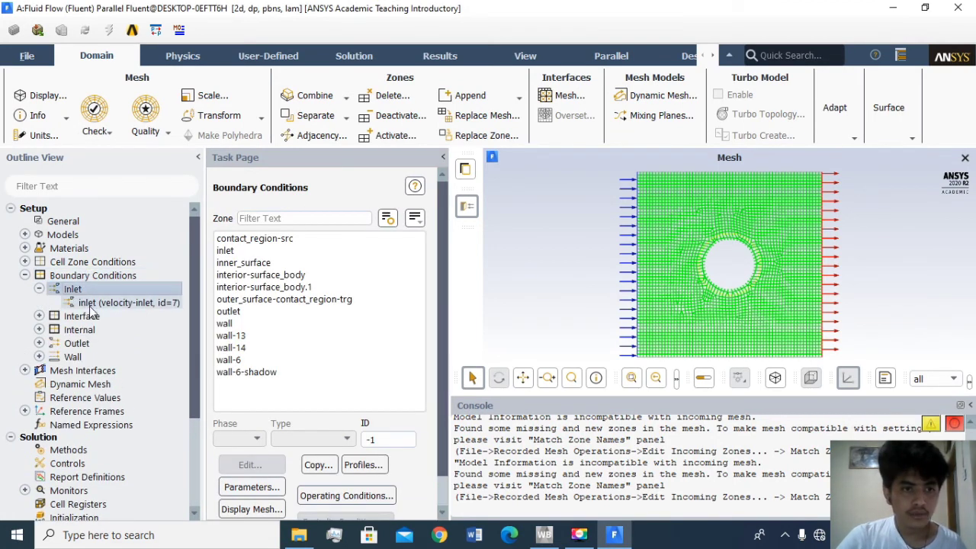
double_click(88, 303)
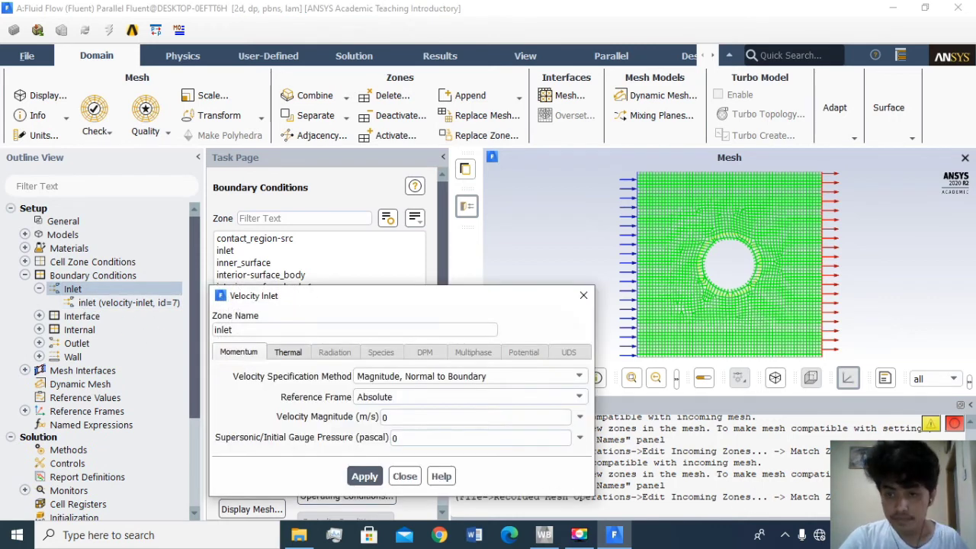
left_click(392, 416)
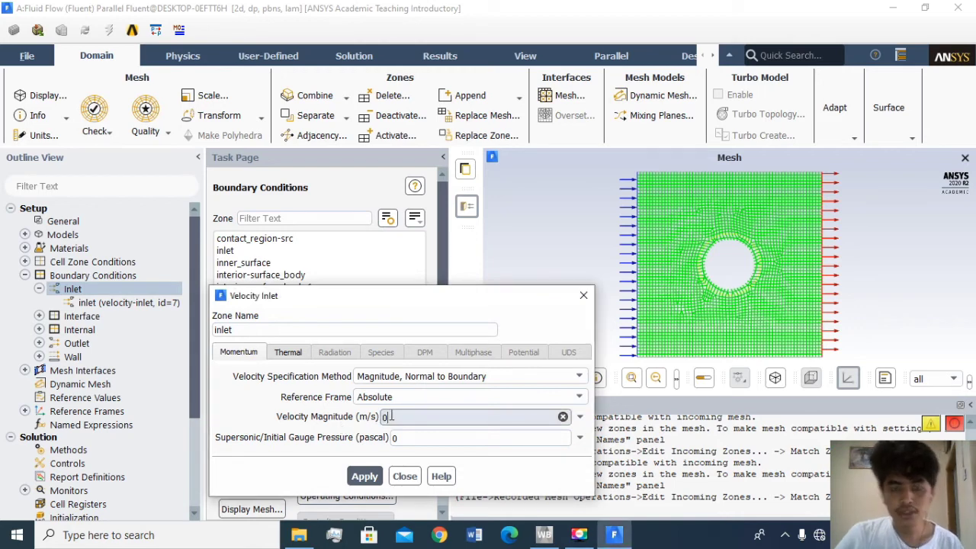
key("BackSpace")
type("5")
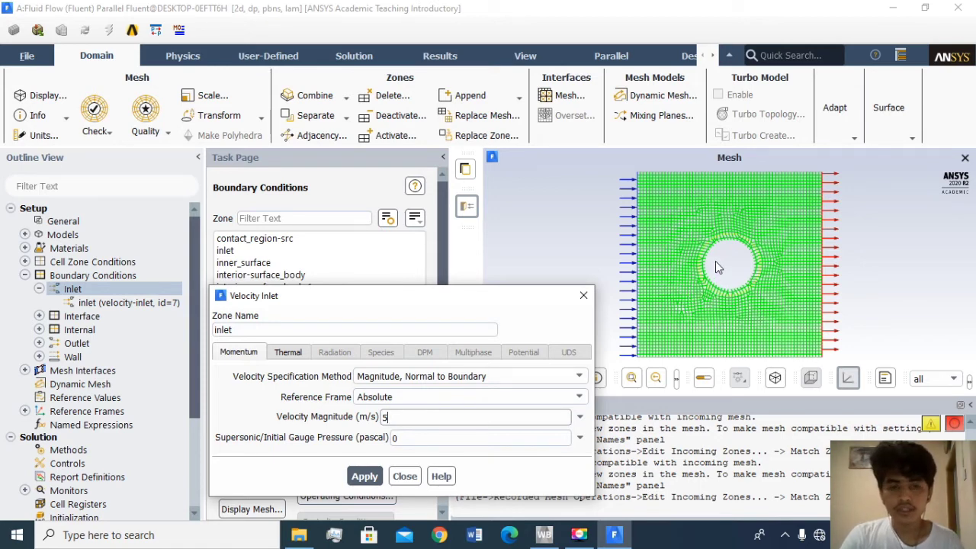
left_click(298, 357)
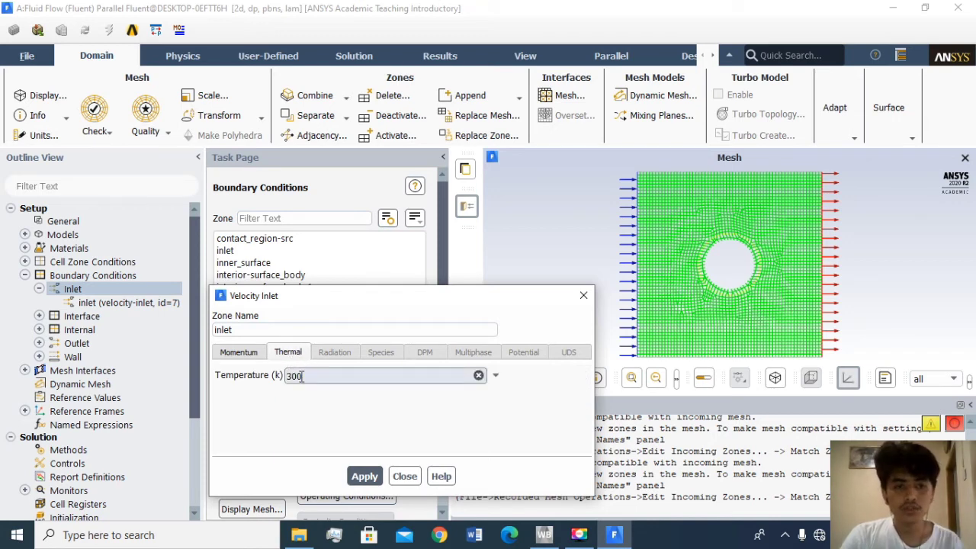
left_click(365, 477)
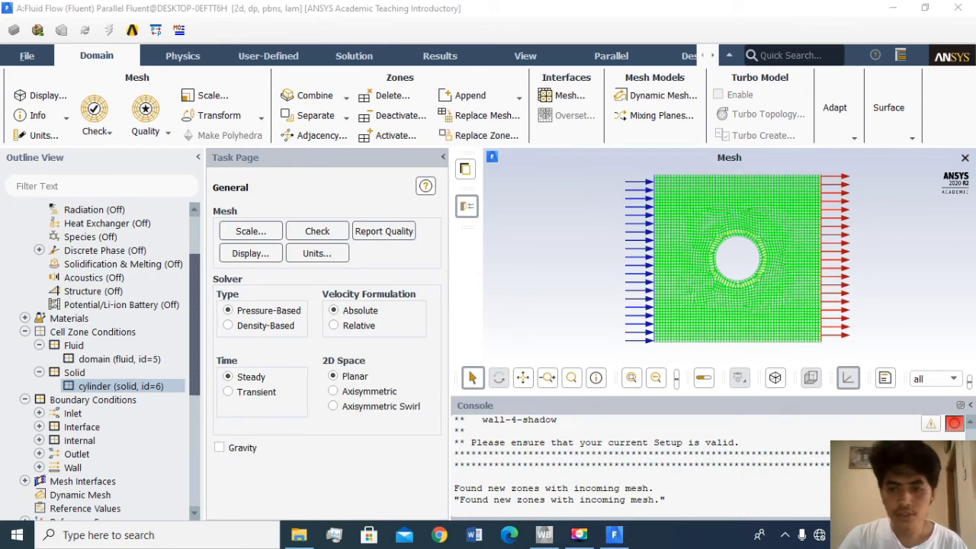
- Give the inner_surface wall a fixed Temperature thermal condition of 400 K and close its settings
left_click(39, 467)
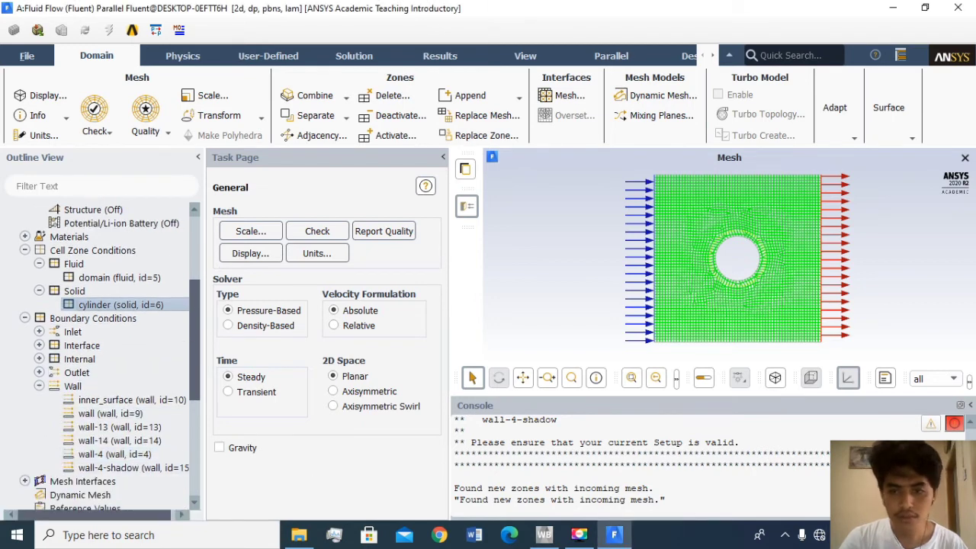
left_click(153, 402)
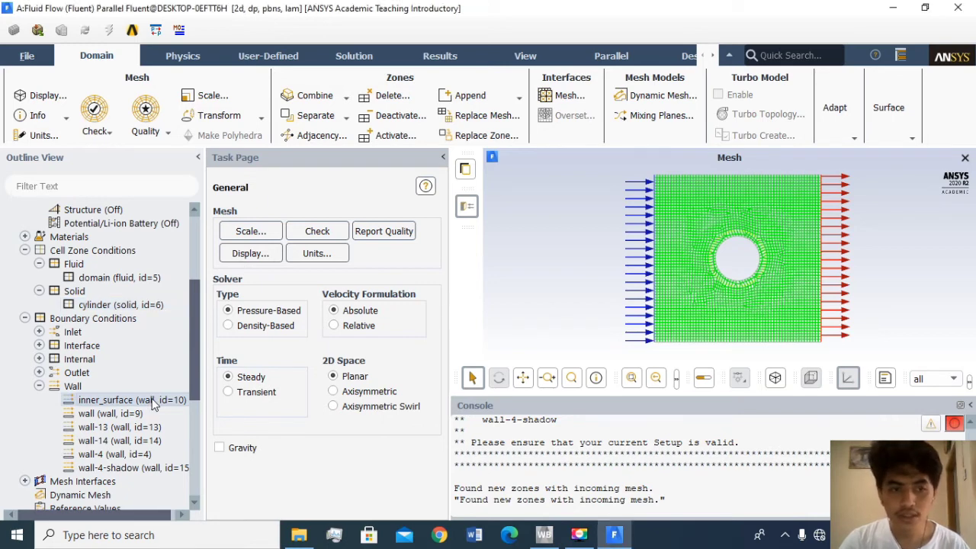
double_click(153, 401)
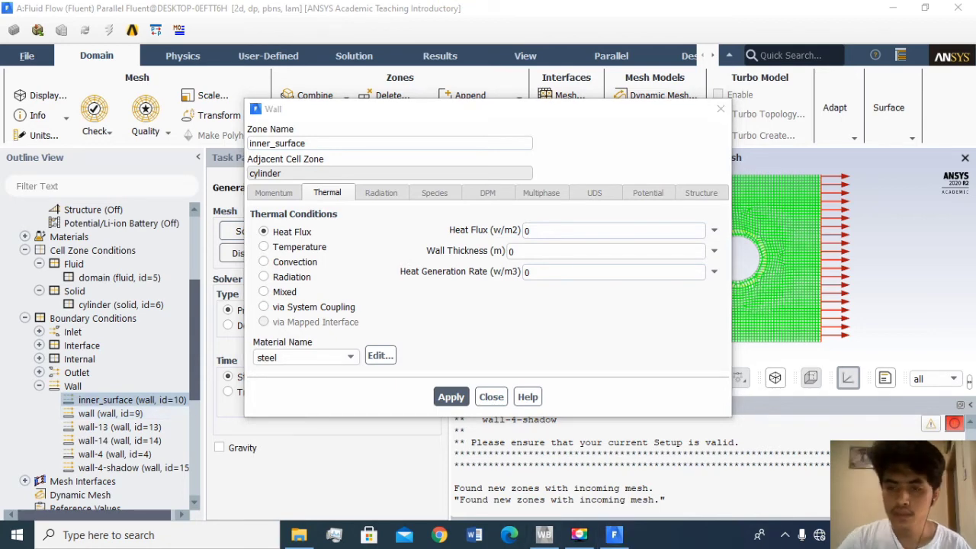
left_click(273, 248)
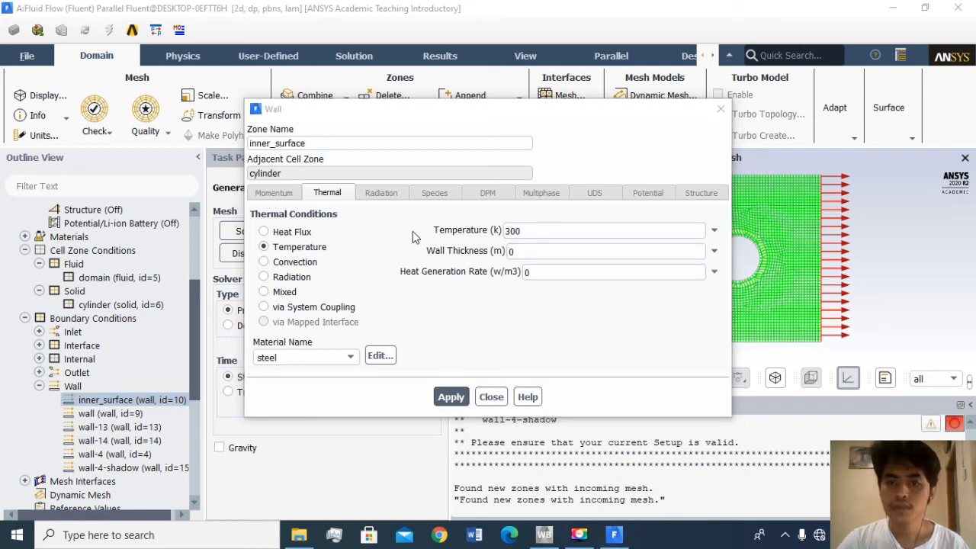
double_click(534, 230)
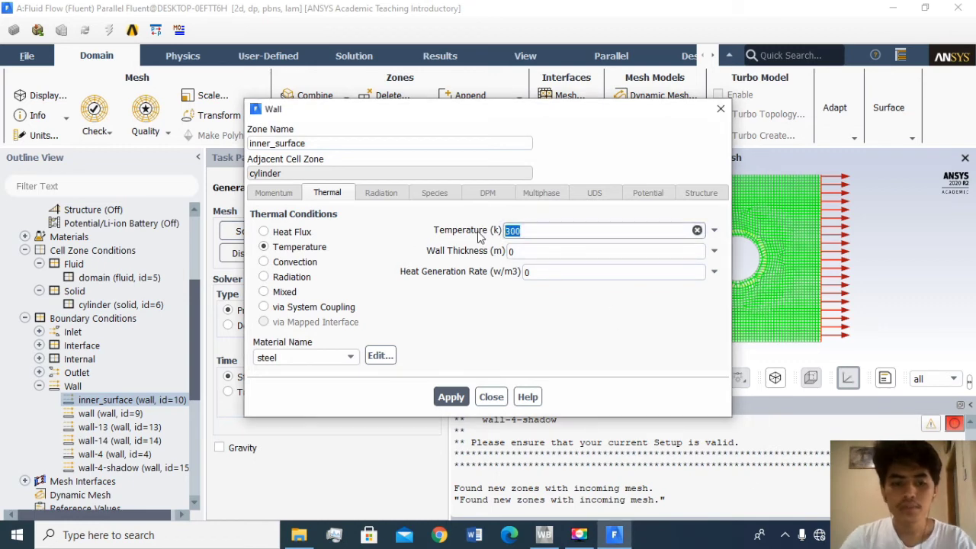
type("400")
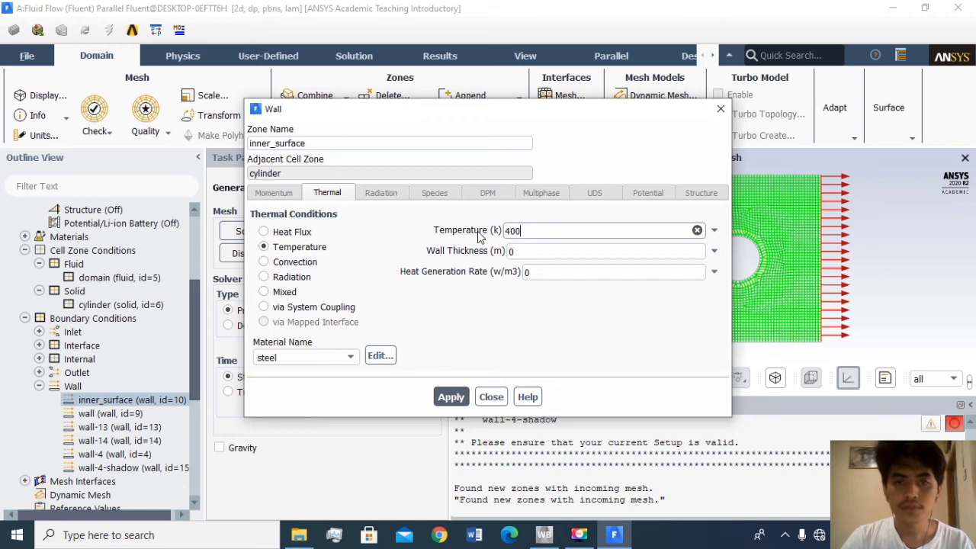
left_click(451, 396)
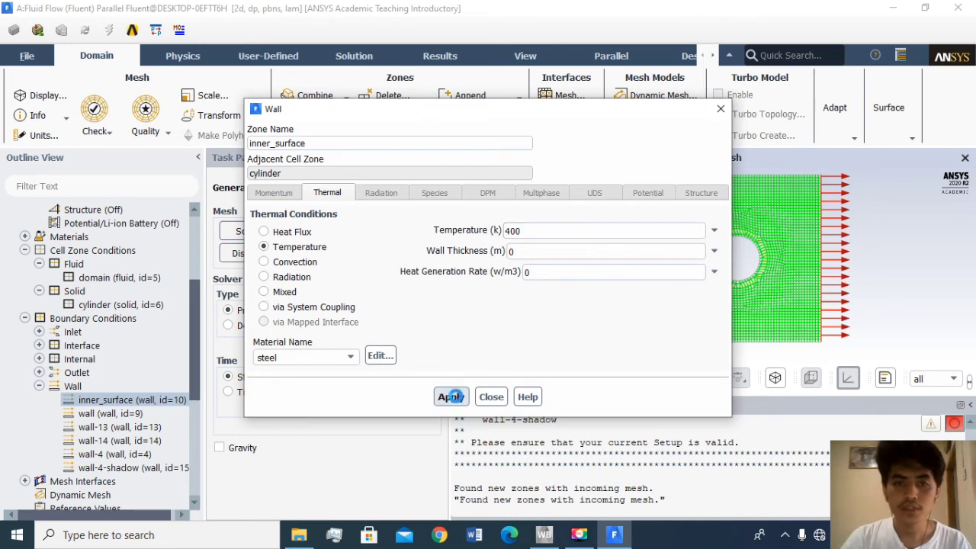
left_click(721, 108)
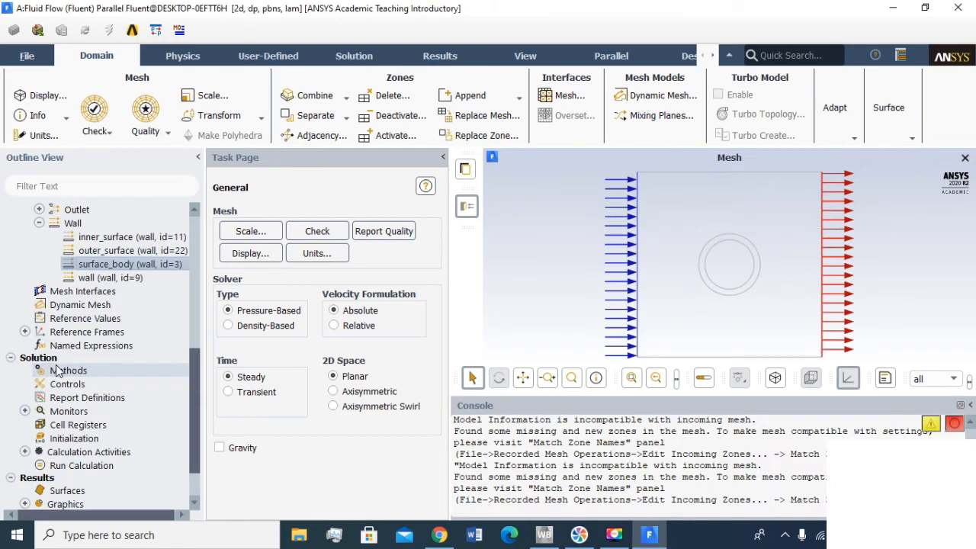
- In the solution methods, choose the SIMPLE pressure-velocity coupling scheme and Standard pressure discretization
double_click(57, 369)
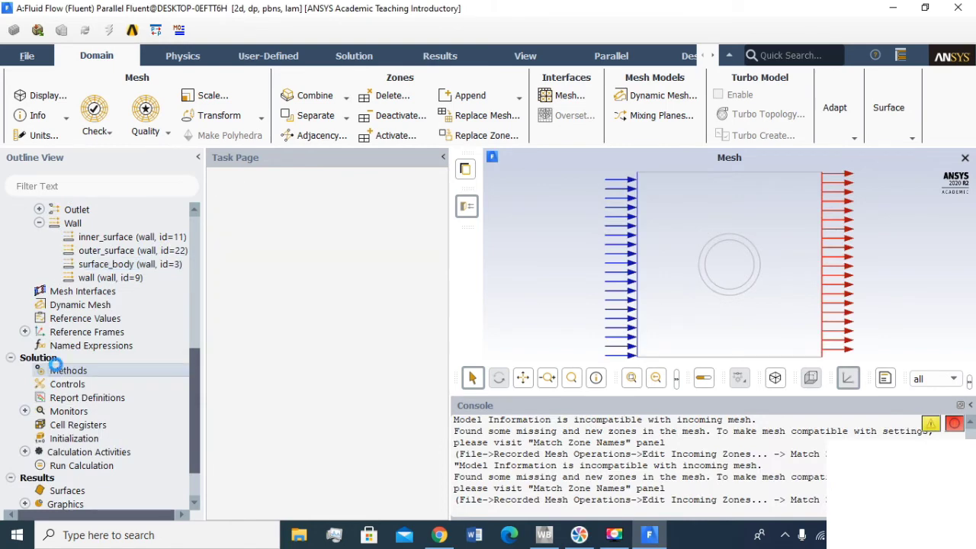
left_click(307, 240)
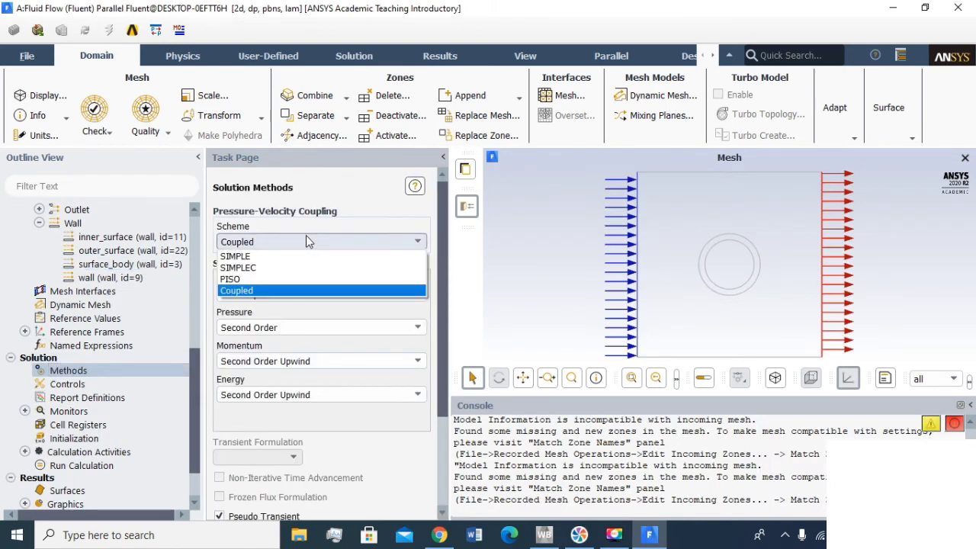
left_click(267, 257)
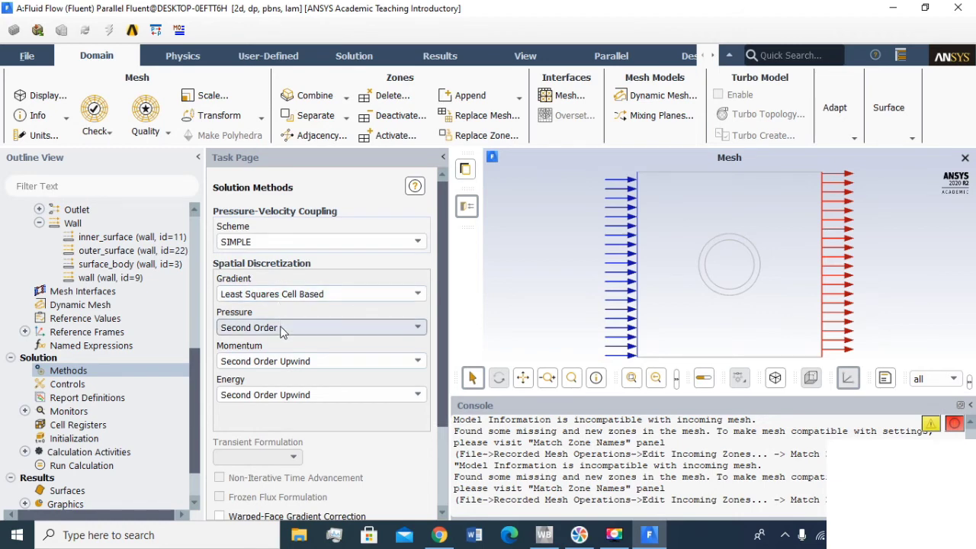
left_click(282, 328)
left_click(278, 348)
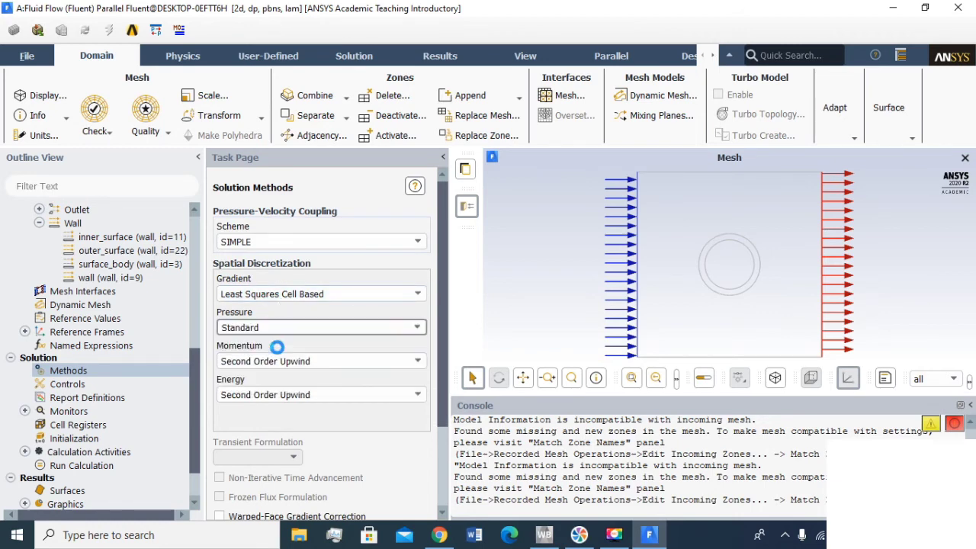
- Set both the momentum and energy discretization to First Order Upwind
left_click(285, 360)
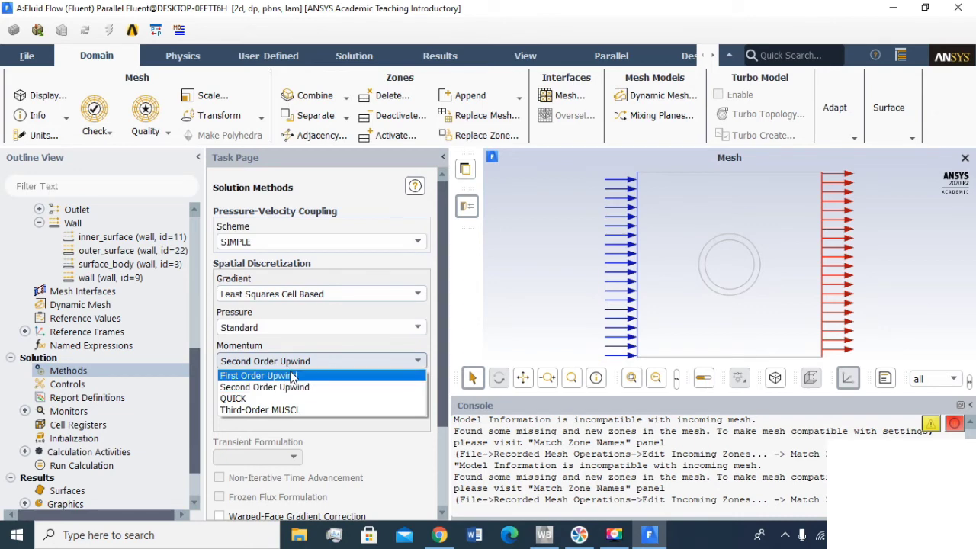
left_click(292, 376)
left_click(294, 395)
left_click(294, 399)
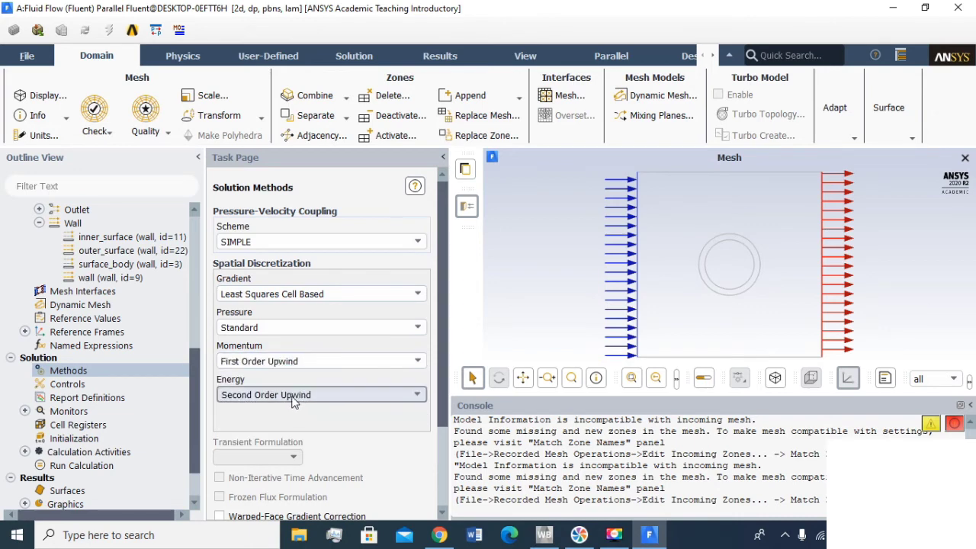
left_click(294, 399)
left_click(287, 405)
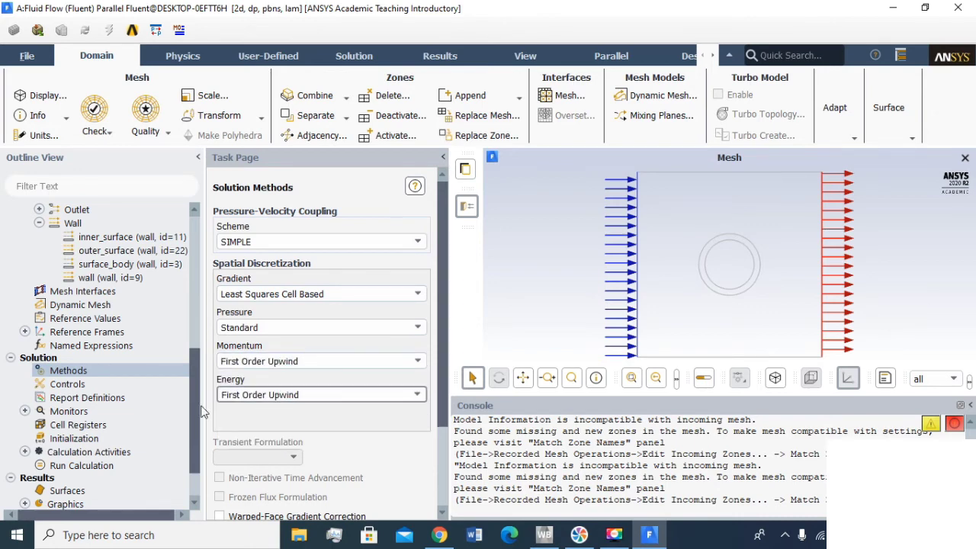
- In the solution controls, set the momentum and energy under-relaxation factors to 0.3
left_click(59, 385)
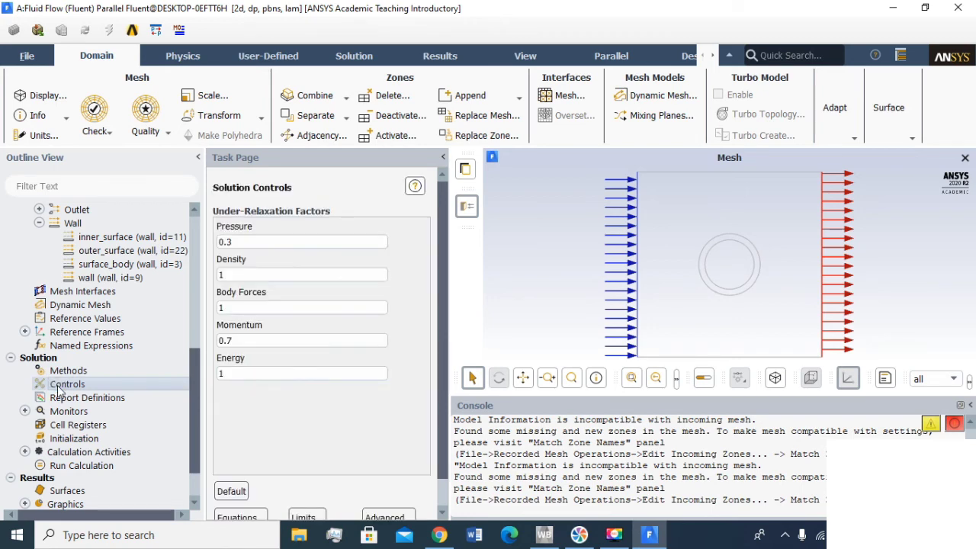
left_click(275, 340)
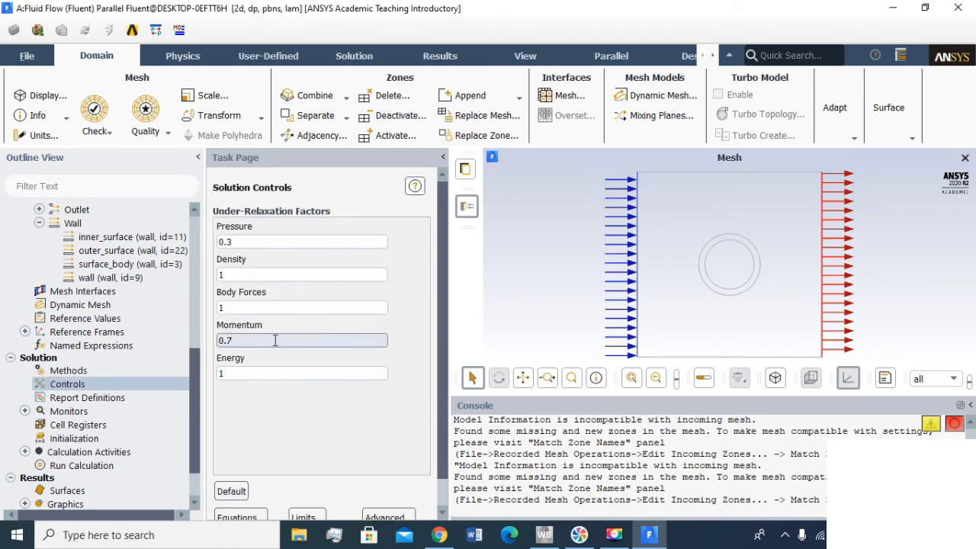
type("3")
key("Tab")
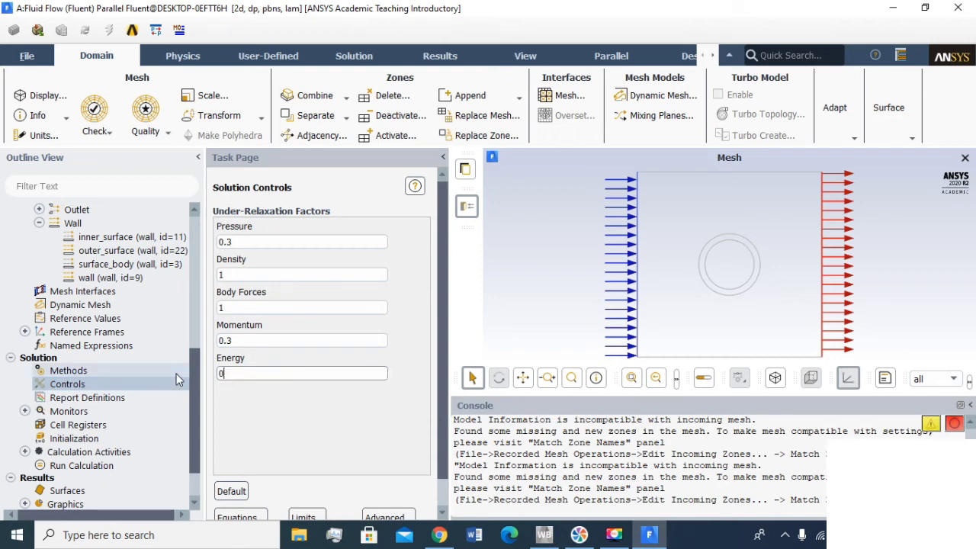
type("0.3")
- Start a new Vertex Average surface report definition and name it "outer-temperatur"
double_click(87, 397)
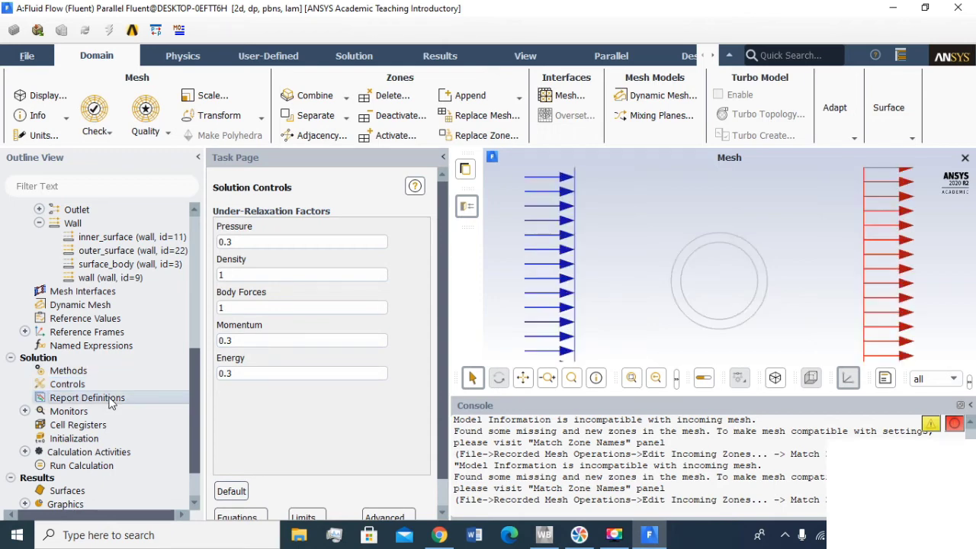
left_click(301, 227)
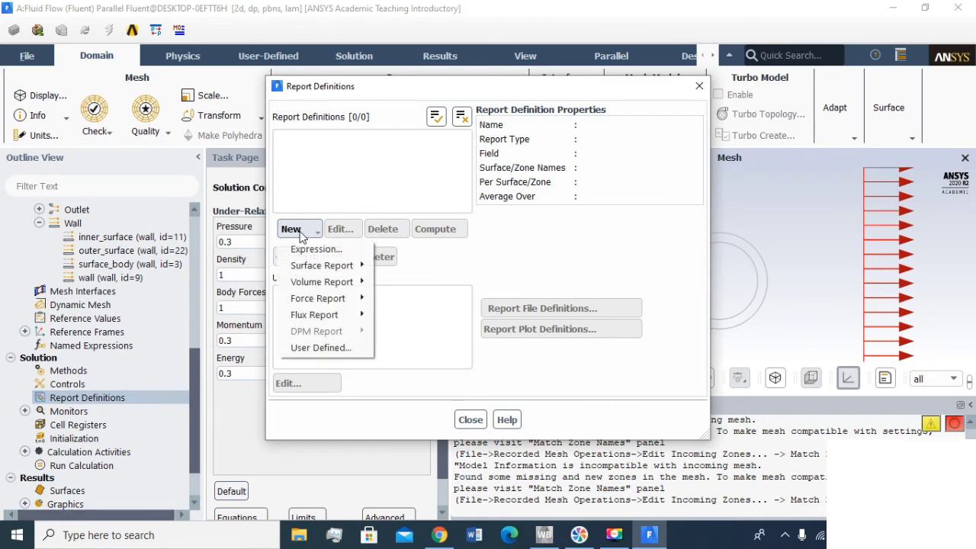
mouse_move(317, 267)
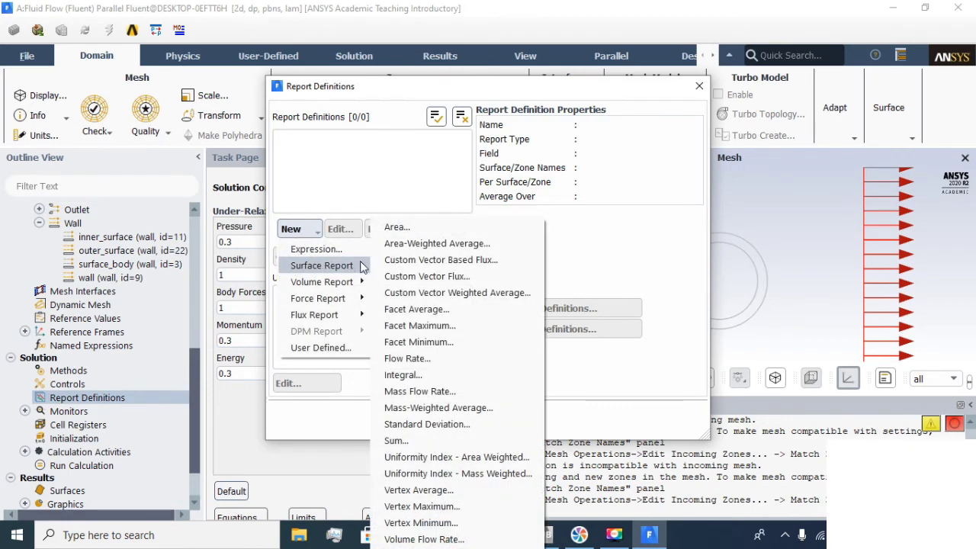
left_click(426, 492)
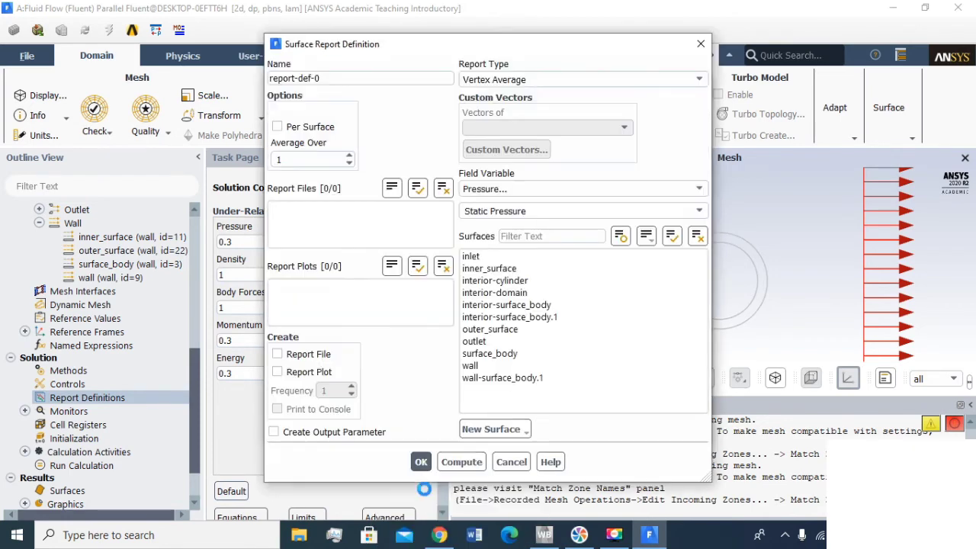
left_click_drag(332, 76, 132, 109)
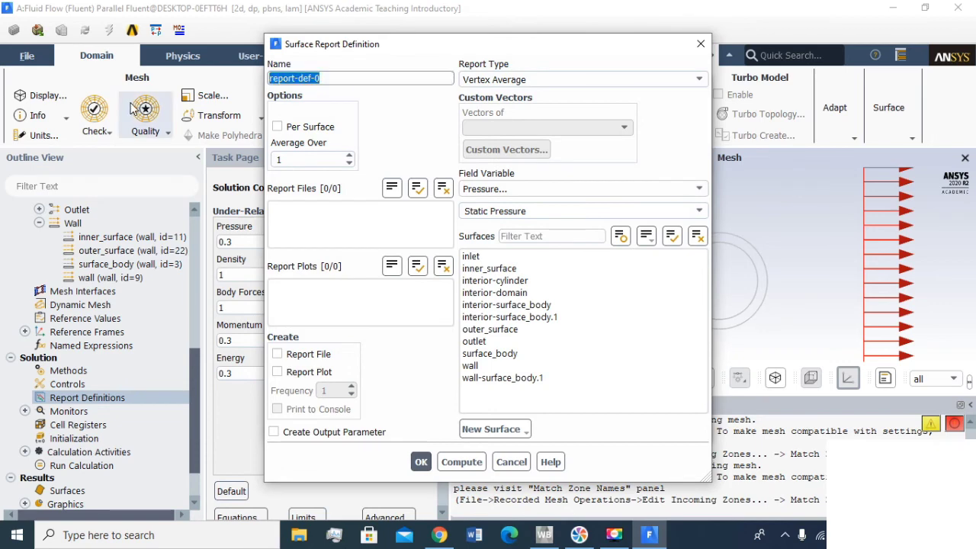
type("outer-tempe")
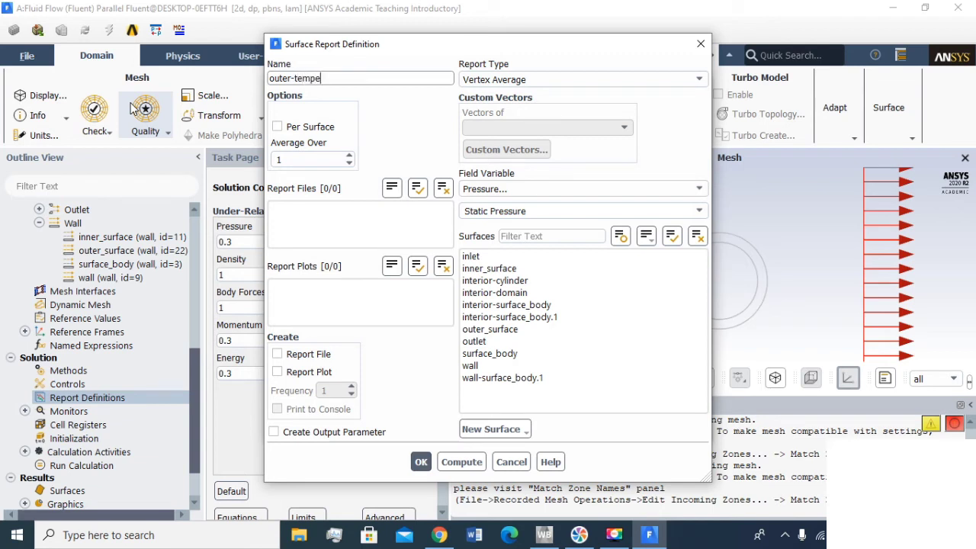
type("ratur")
- Have the report track Static Temperature on outer_surface, with a report file and report plot, and save the definition
left_click(507, 329)
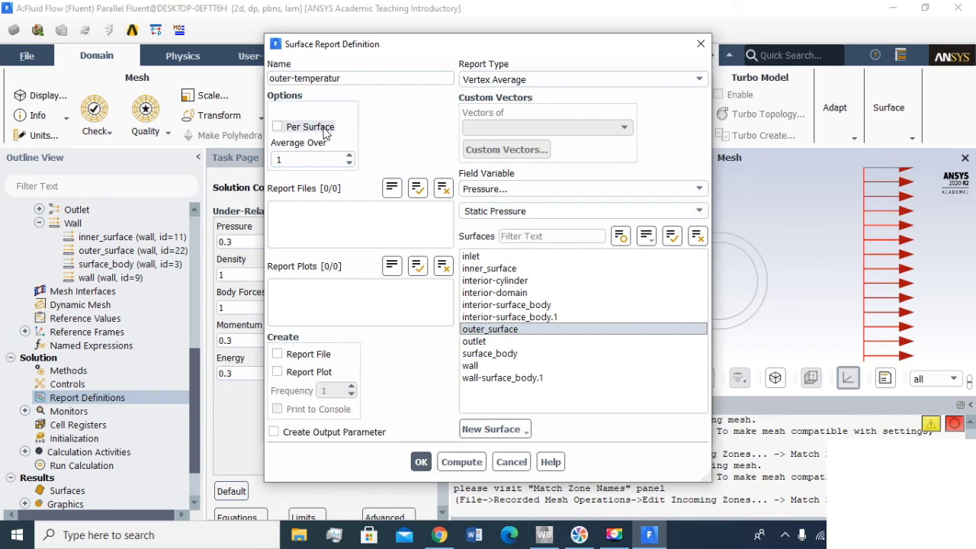
left_click(319, 353)
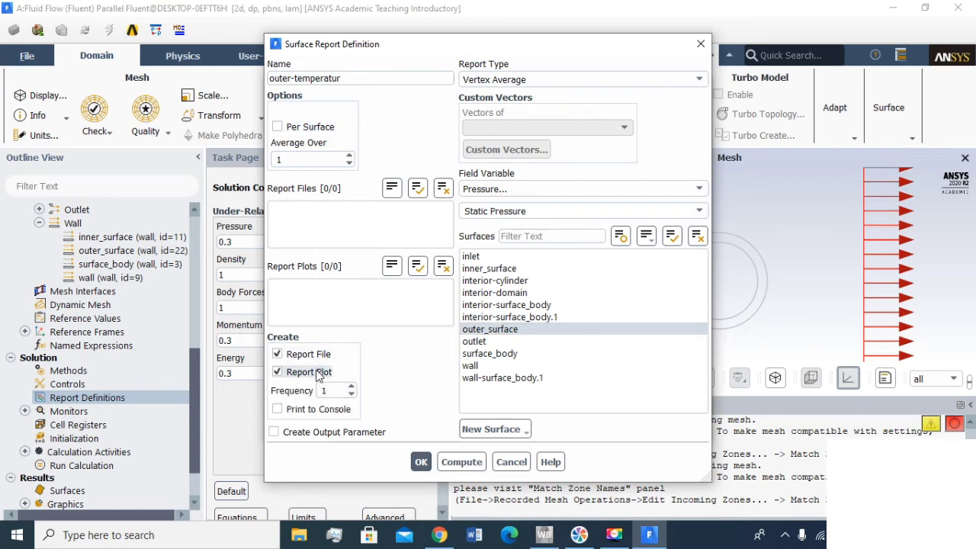
left_click(494, 189)
left_click(498, 251)
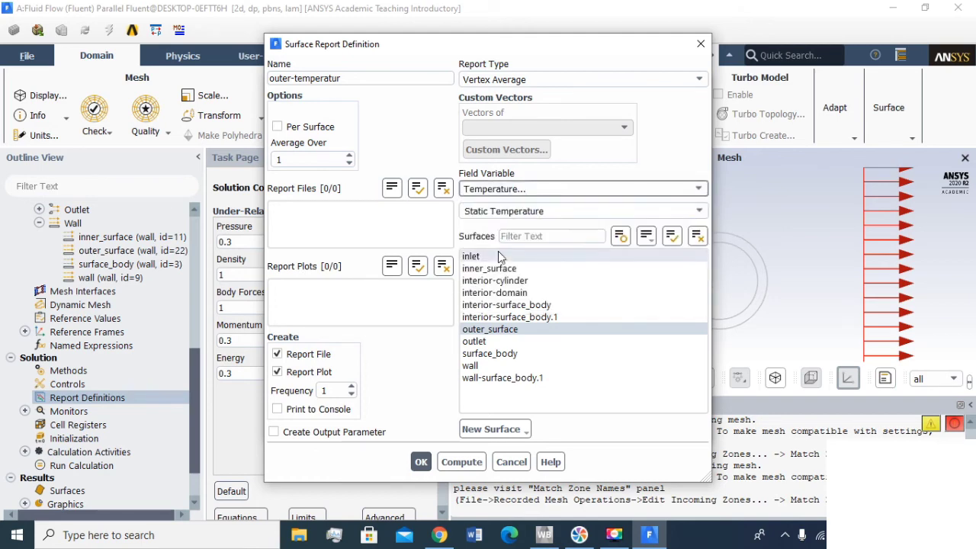
left_click(421, 462)
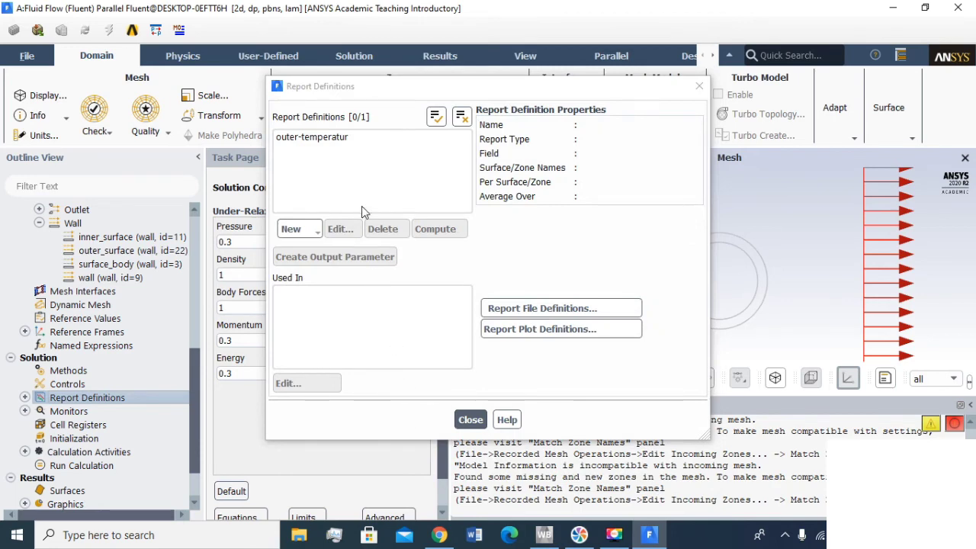
- Close the report definitions and initialize the solution with Hybrid Initialization
left_click(343, 141)
left_click(470, 420)
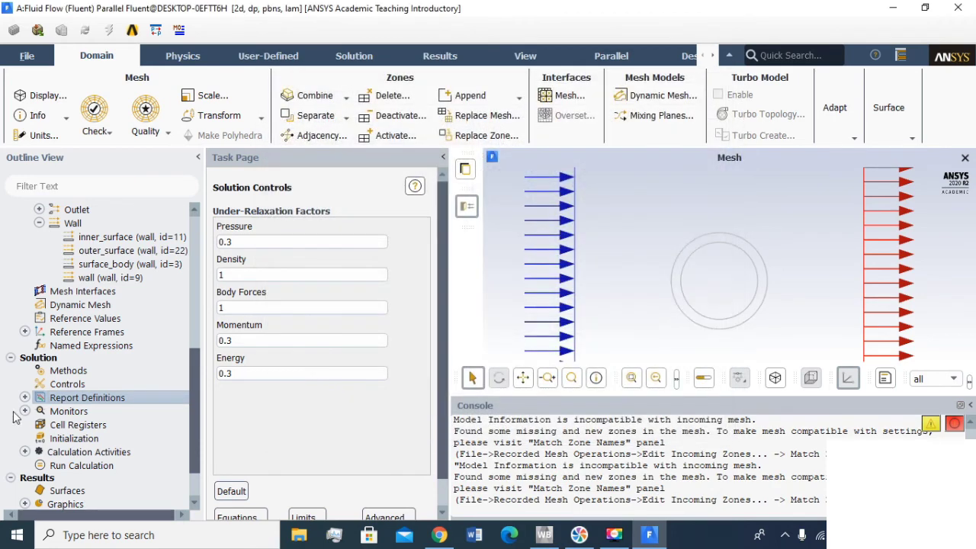
left_click(70, 440)
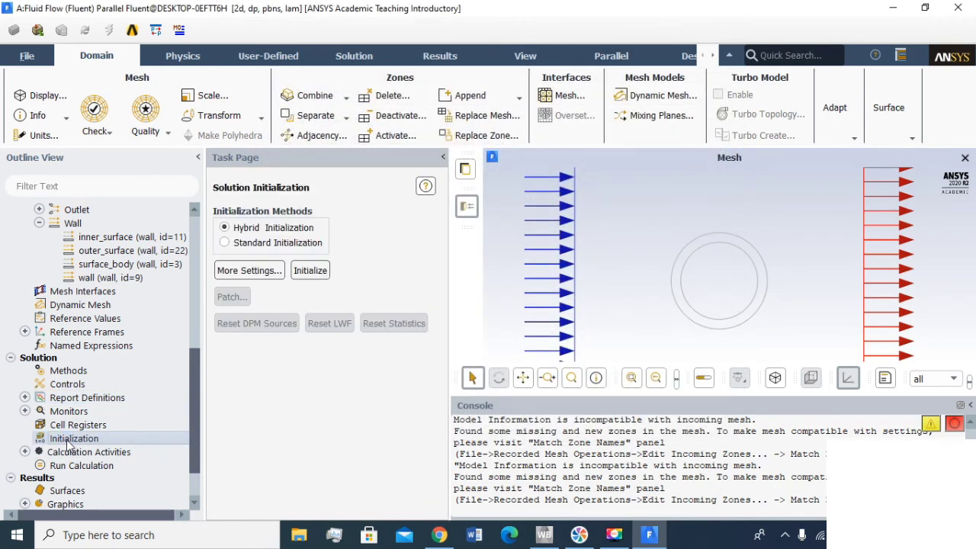
left_click(308, 271)
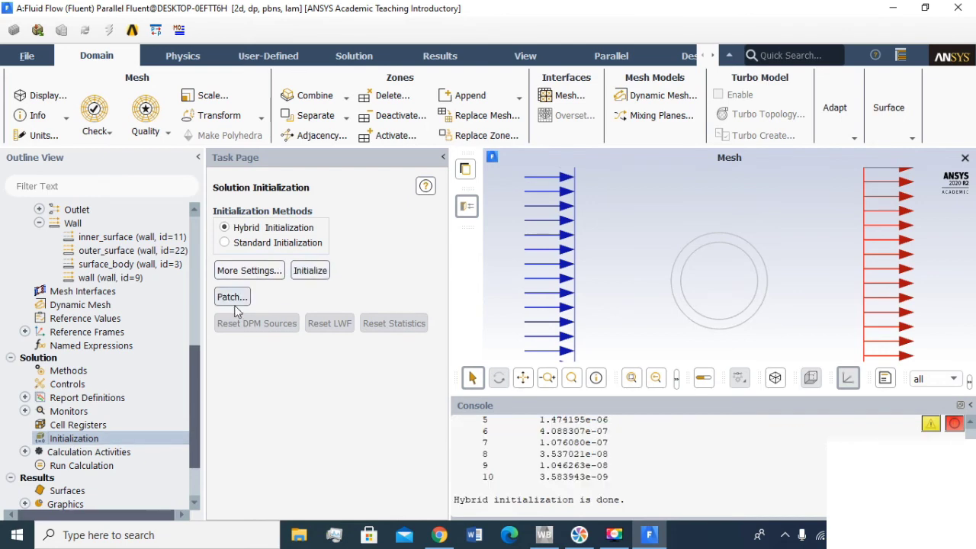
- Set the number of iterations to 800 and run the calculation through to completion
left_click(71, 467)
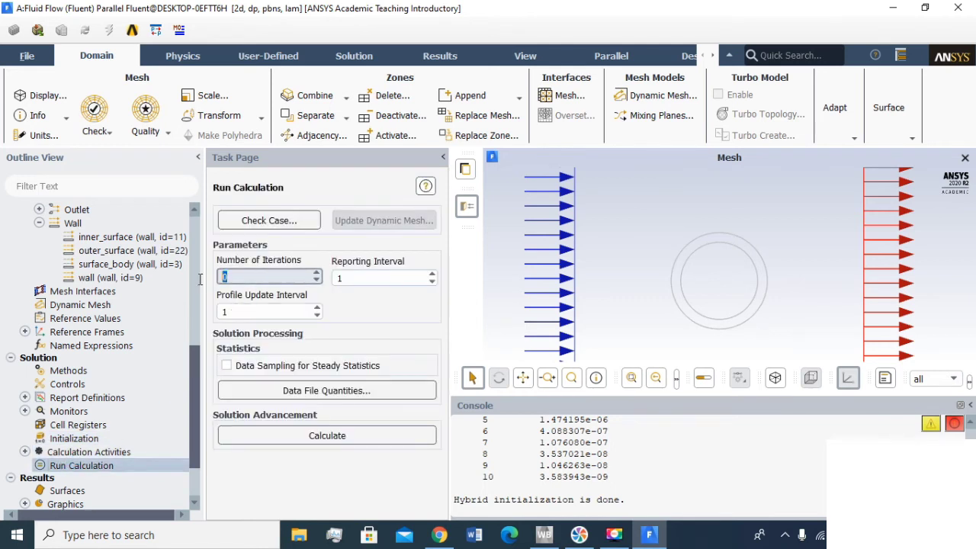
type("800")
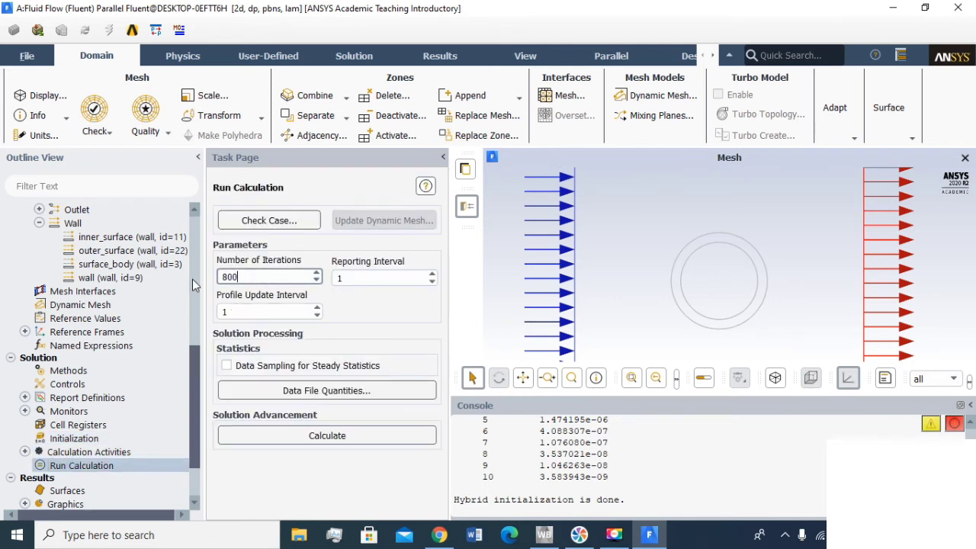
left_click(370, 282)
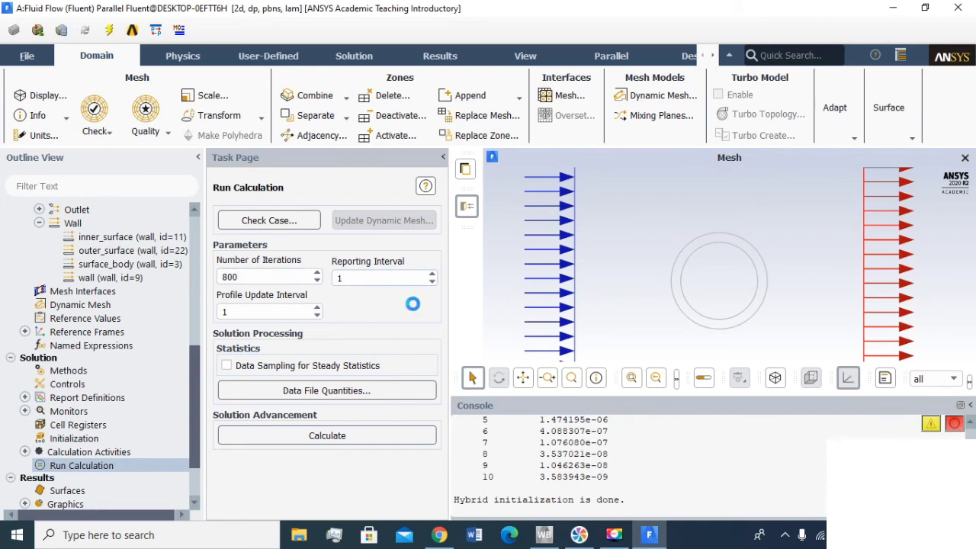
left_click(341, 432)
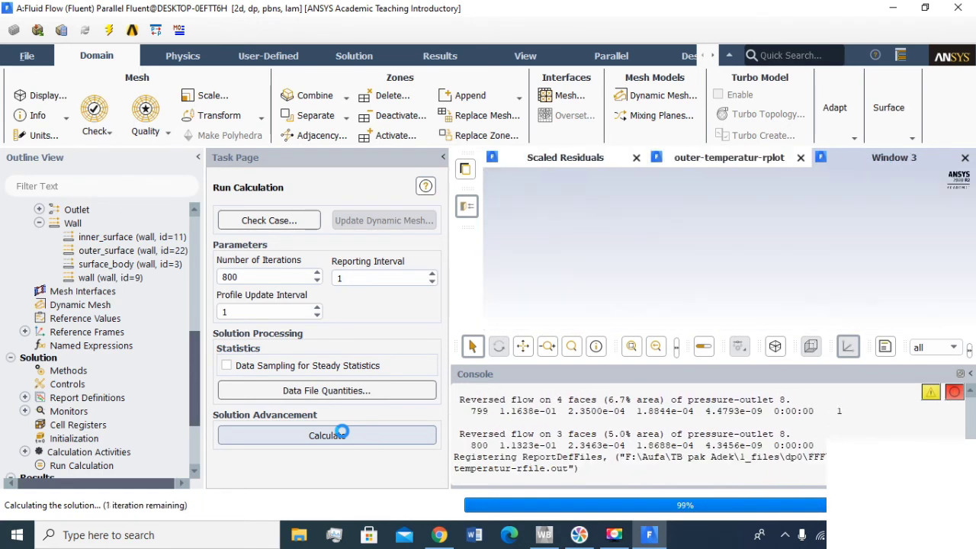
left_click(514, 281)
- In File Explorer, browse drive F: to the project's 1_files\dp0\FFF\Fluent folder and maximize the window
left_click(299, 535)
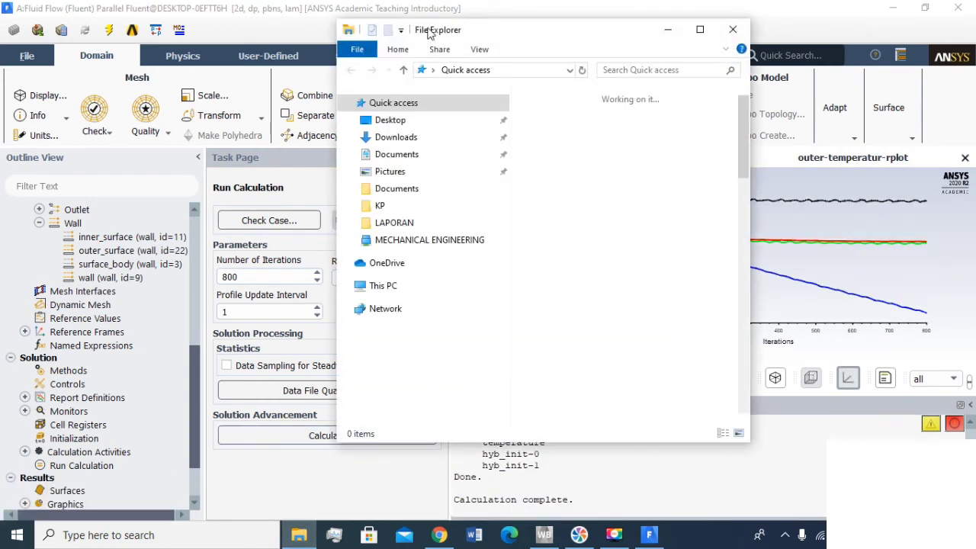
left_click_drag(429, 30, 205, 74)
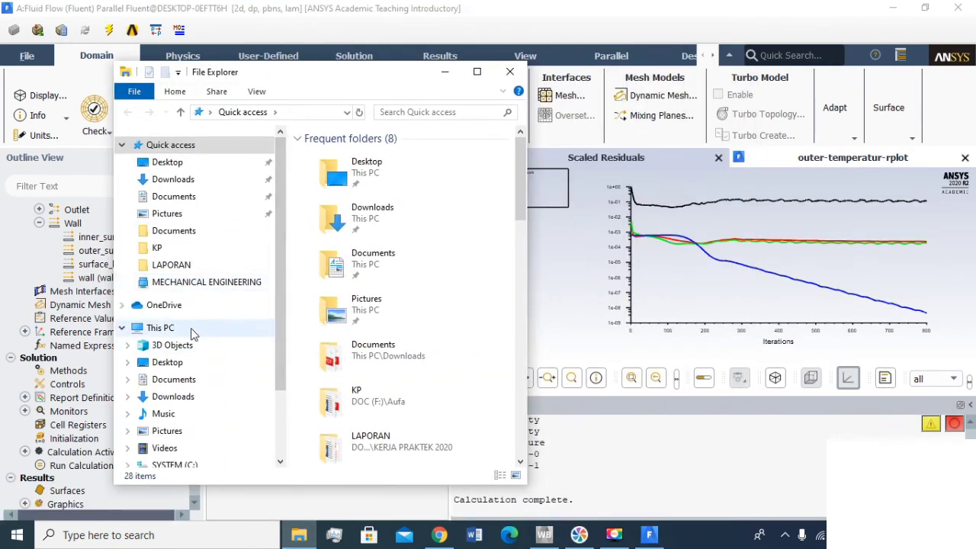
scroll(156, 428, "down", 2)
left_click(169, 402)
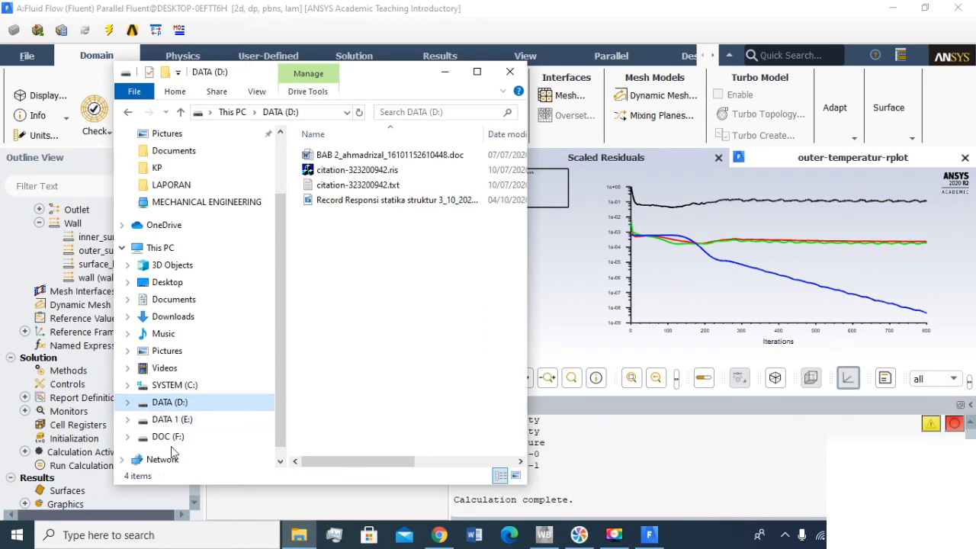
left_click(168, 436)
double_click(338, 169)
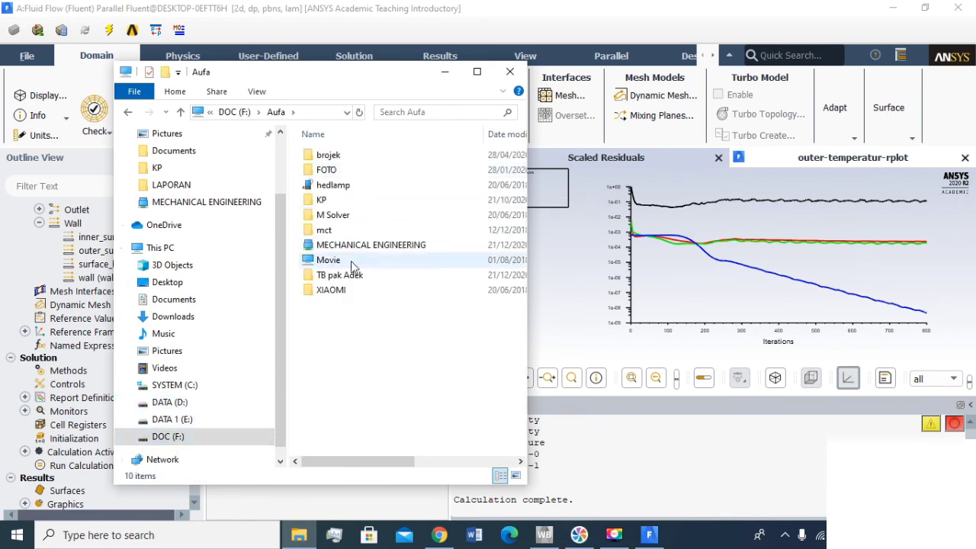
double_click(335, 275)
double_click(319, 173)
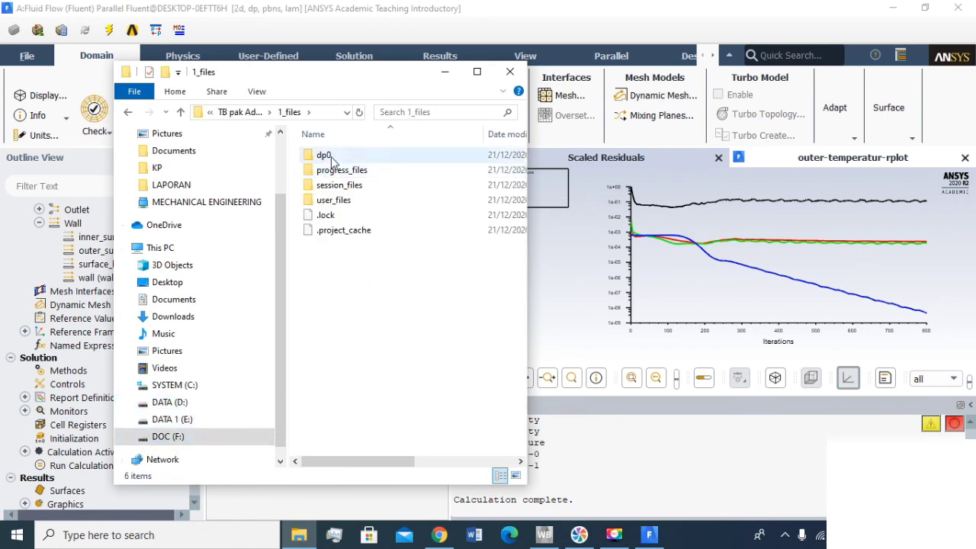
double_click(331, 156)
double_click(331, 157)
double_click(338, 170)
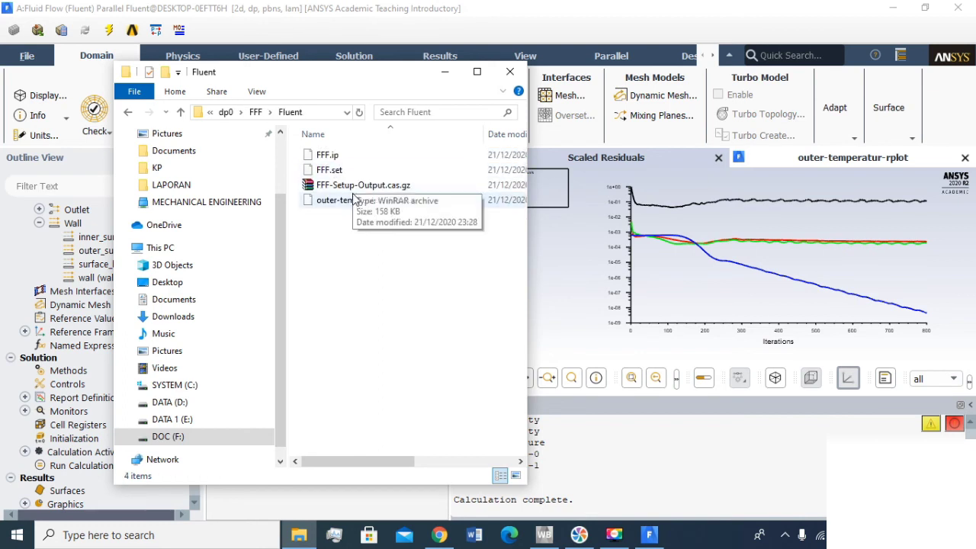
left_click(477, 71)
- Open outer-temperatur-rfile.out with Notepad
right_click(339, 141)
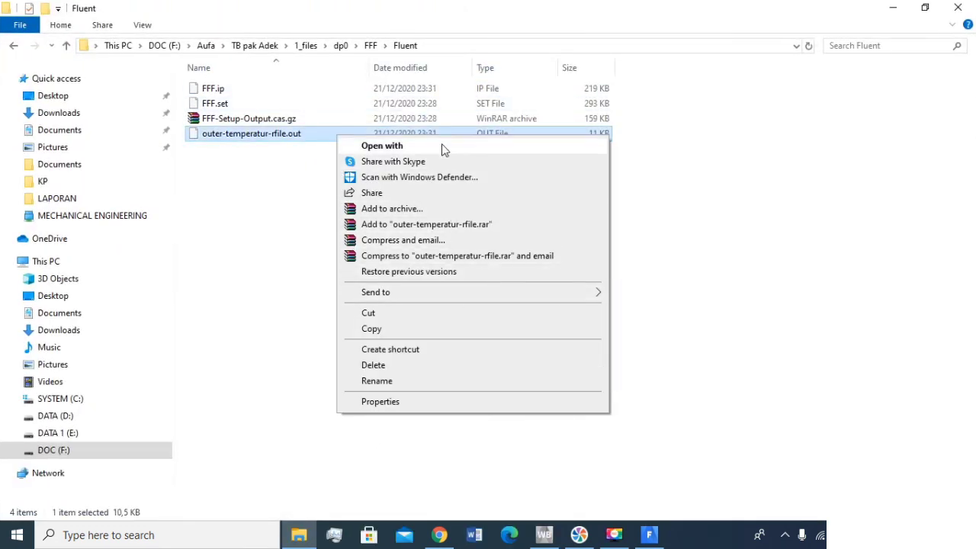
left_click(440, 145)
left_click(412, 232)
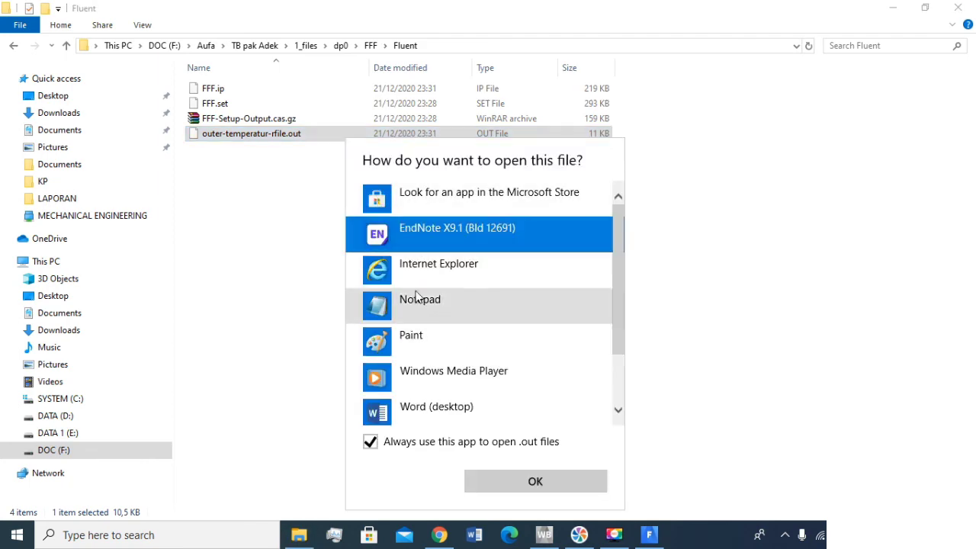
left_click(423, 299)
left_click(534, 481)
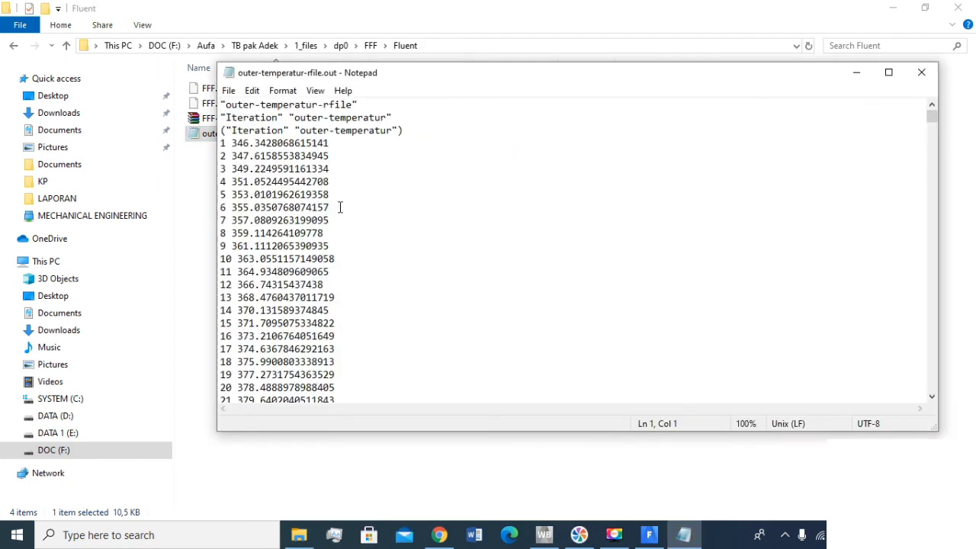
- Examine how the reported outer-surface temperature develops over the iterations, down to the last entry
scroll(338, 207, "down", 15)
scroll(340, 208, "down", 14)
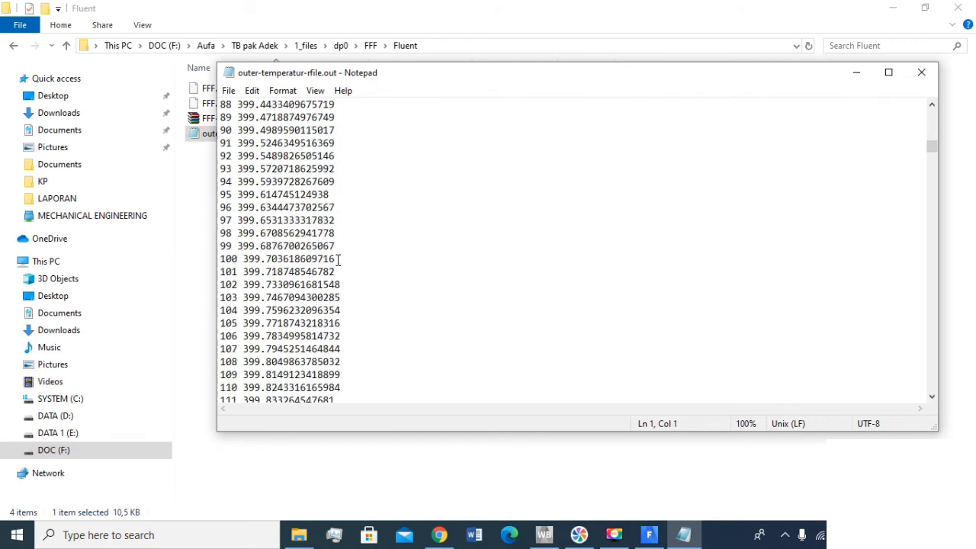
left_click_drag(932, 142, 933, 400)
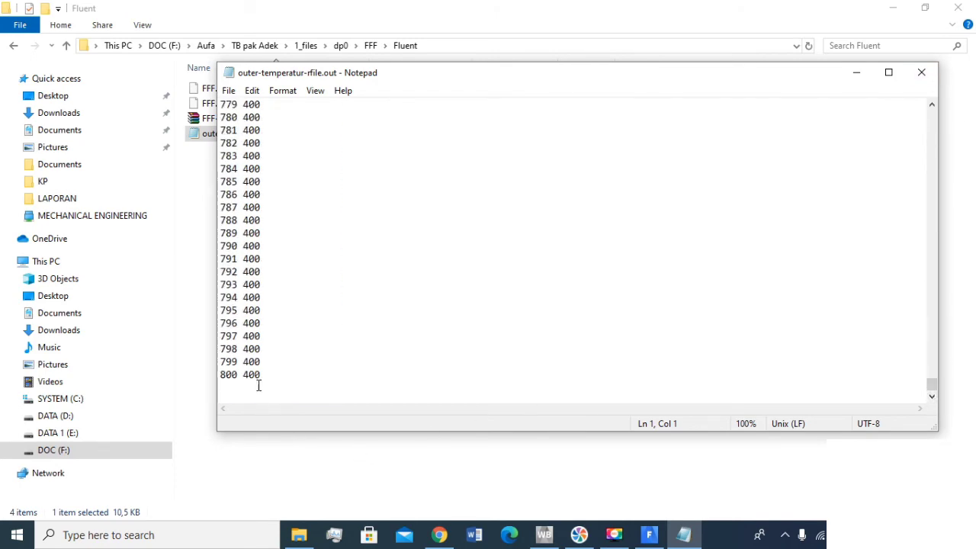
scroll(252, 377, "up", 20)
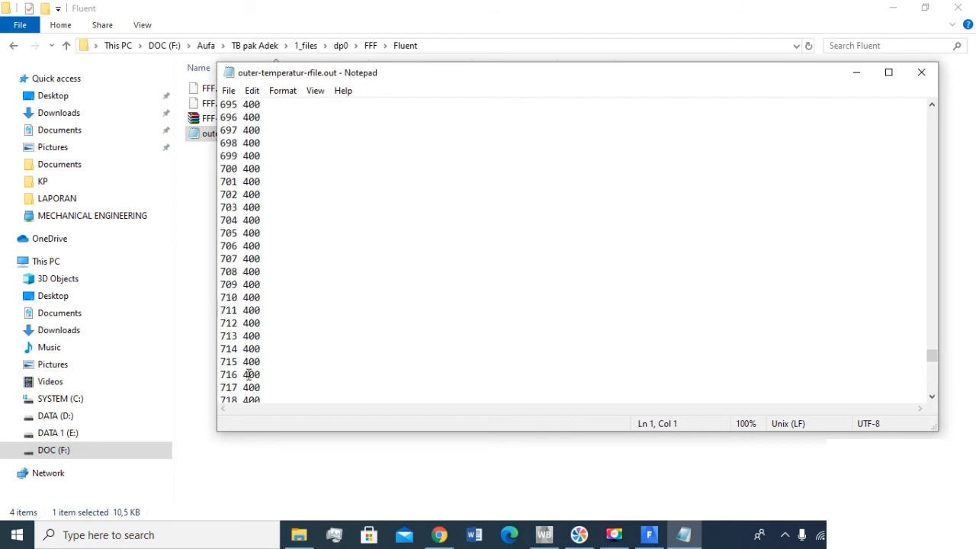
scroll(248, 374, "up", 20)
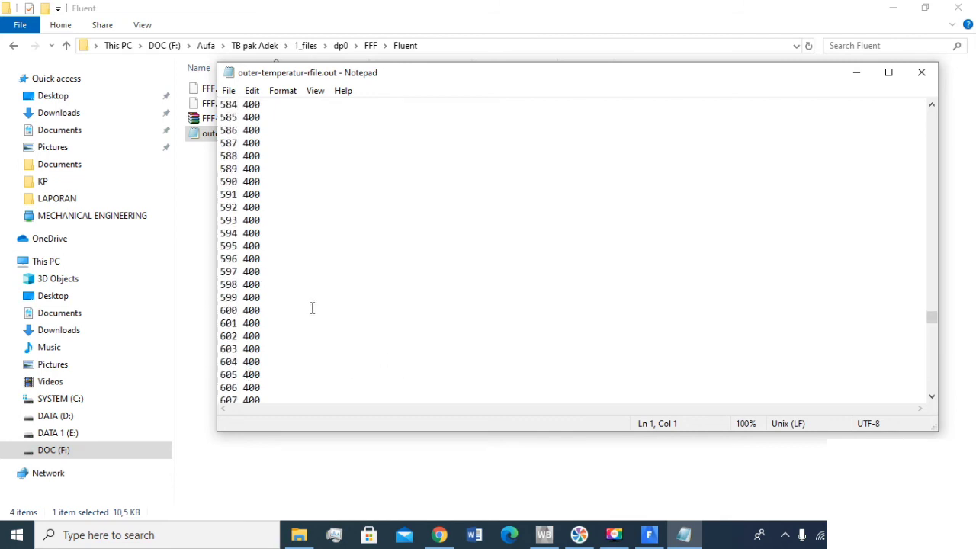
scroll(312, 307, "up", 4)
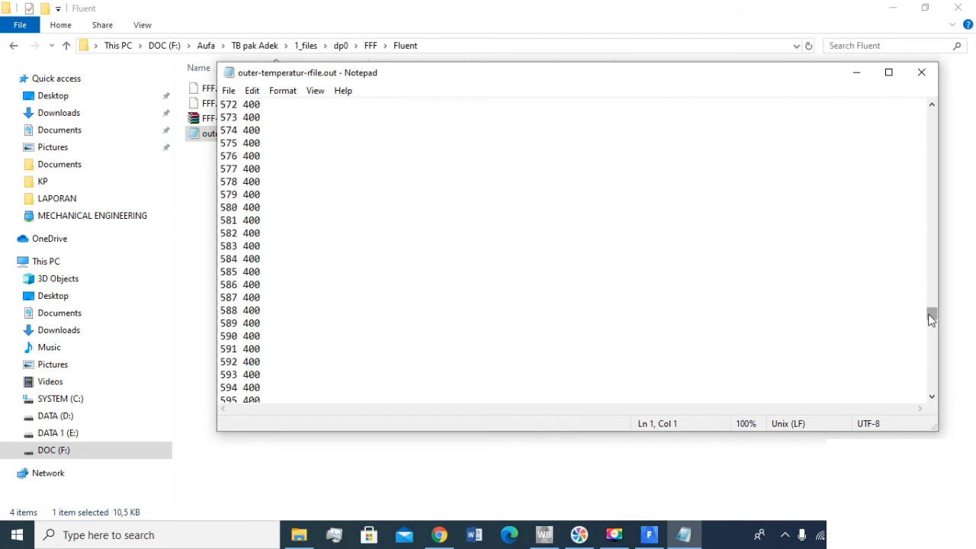
left_click_drag(931, 319, 932, 250)
- Switch back to Fluent and display velocity vectors colored by velocity magnitude on all surfaces
left_click(658, 536)
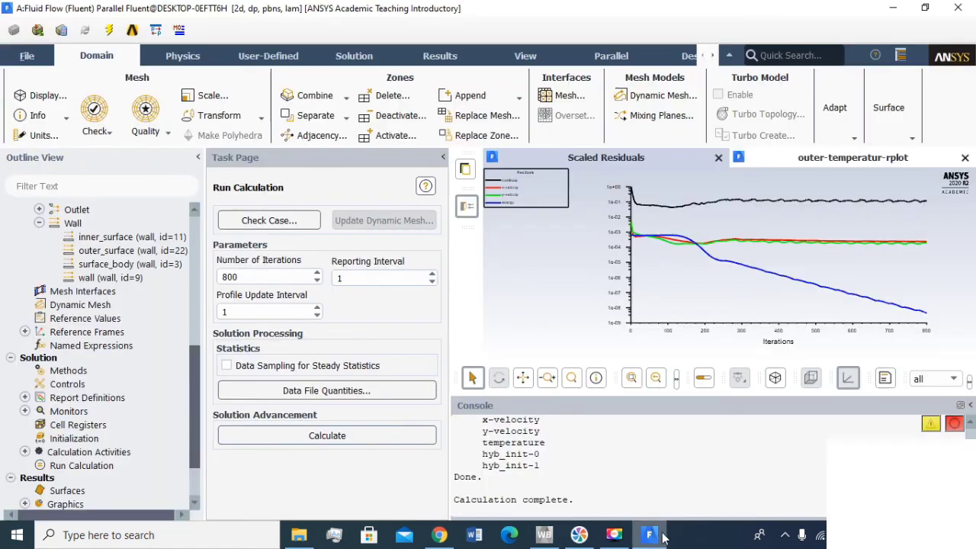
scroll(99, 366, "up", 2)
left_click(436, 57)
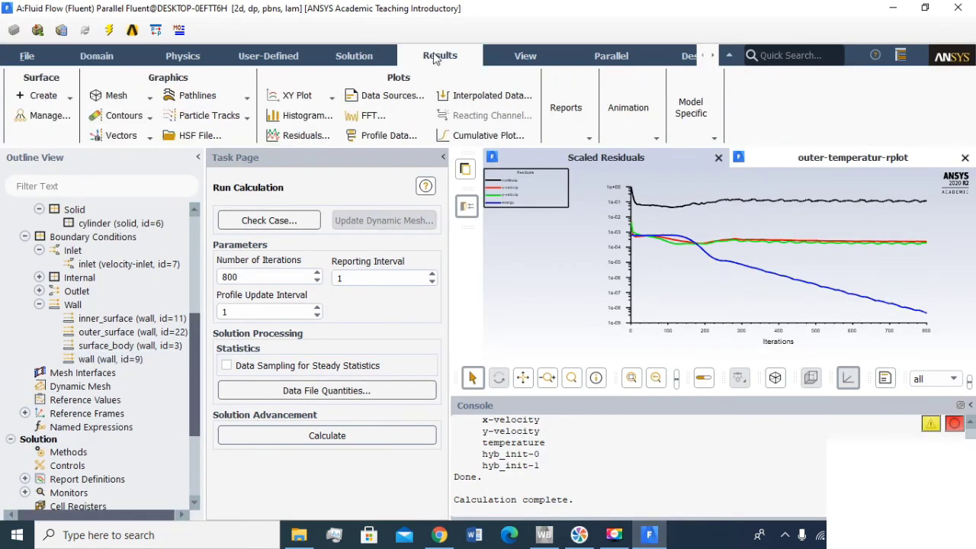
left_click(118, 135)
left_click(111, 152)
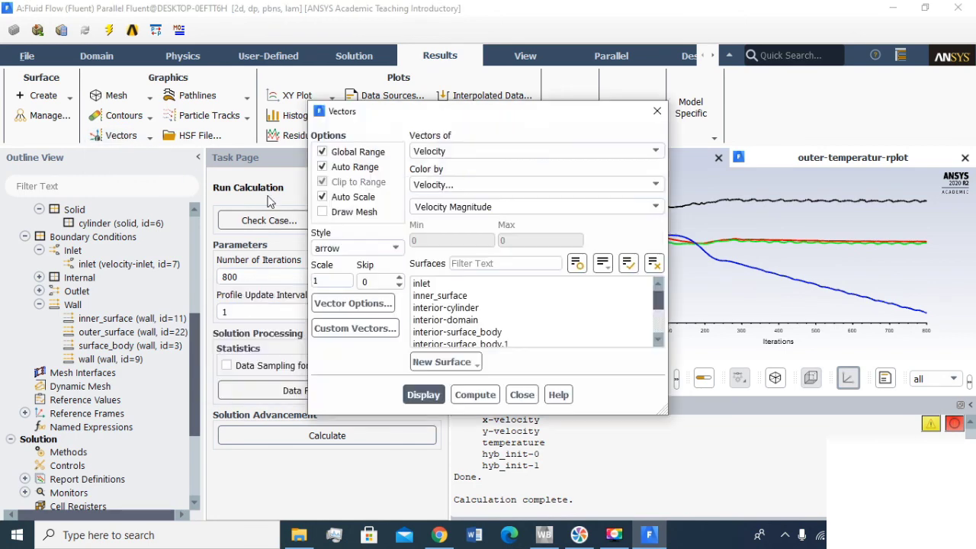
left_click_drag(412, 105, 280, 90)
scroll(404, 305, "down", 2)
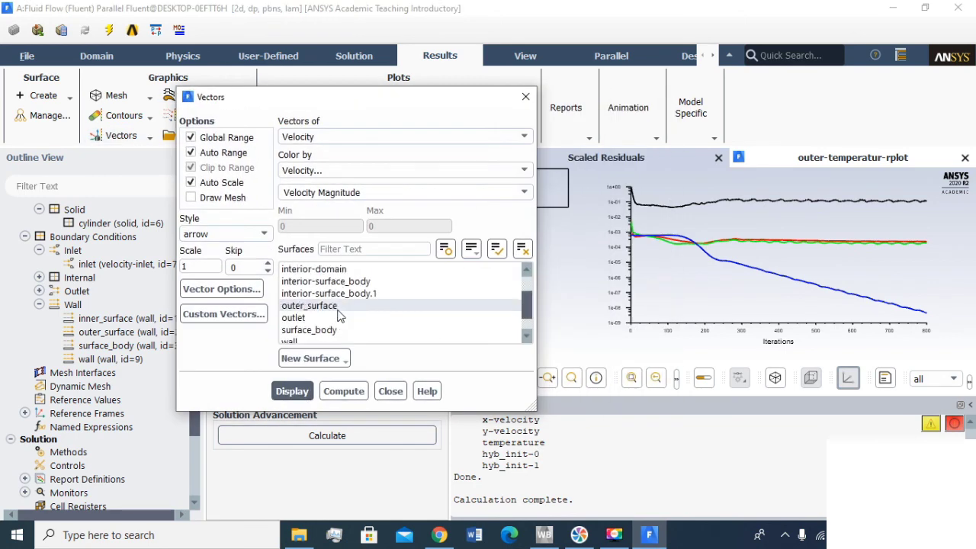
left_click(497, 248)
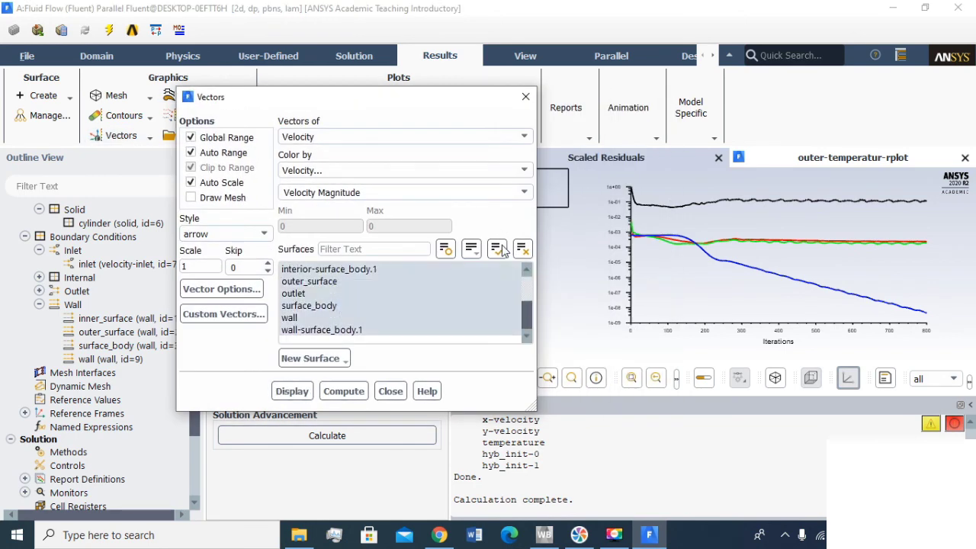
left_click(295, 391)
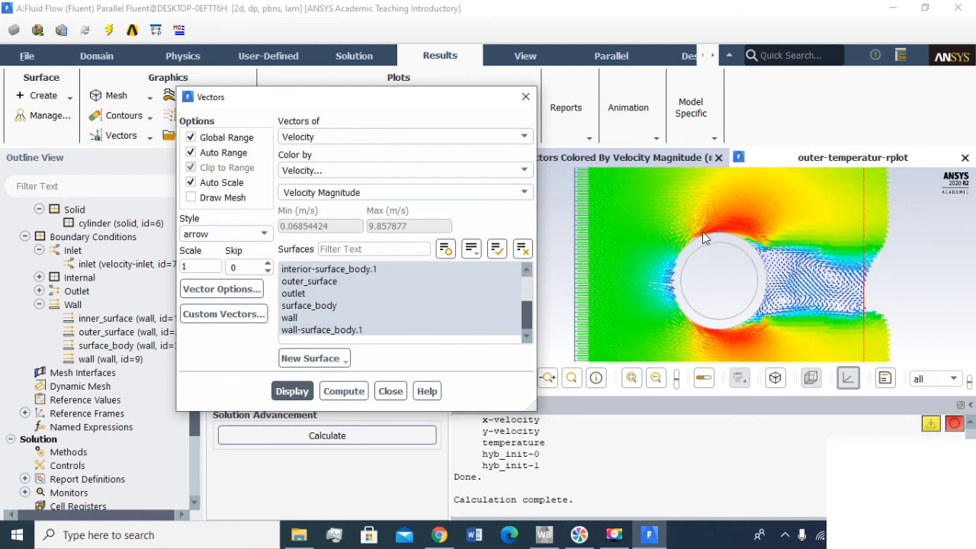
- Examine the velocity vectors upstream of the ring and in its wake, then close the vector settings
scroll(694, 260, "up", 2)
scroll(689, 283, "down", 5)
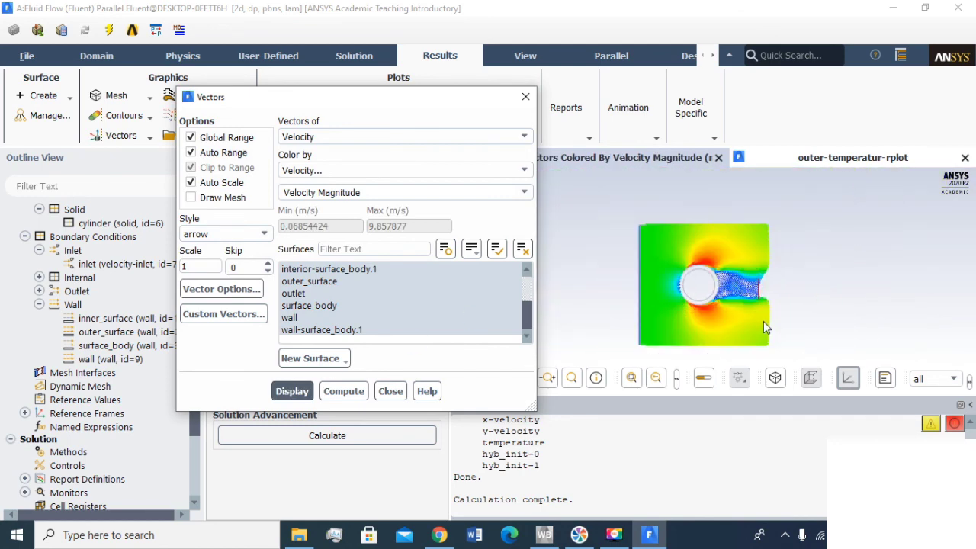
scroll(664, 290, "up", 3)
scroll(753, 309, "down", 1)
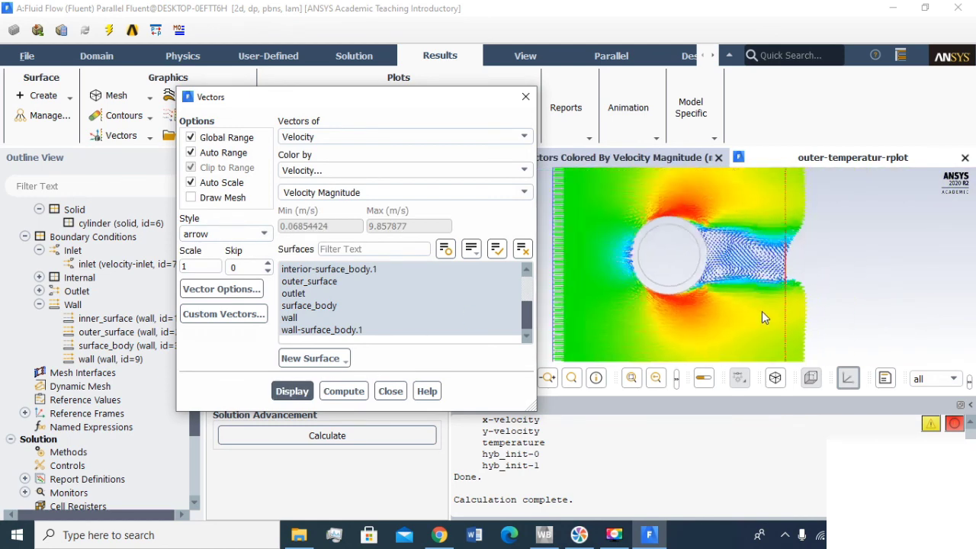
scroll(662, 264, "up", 4)
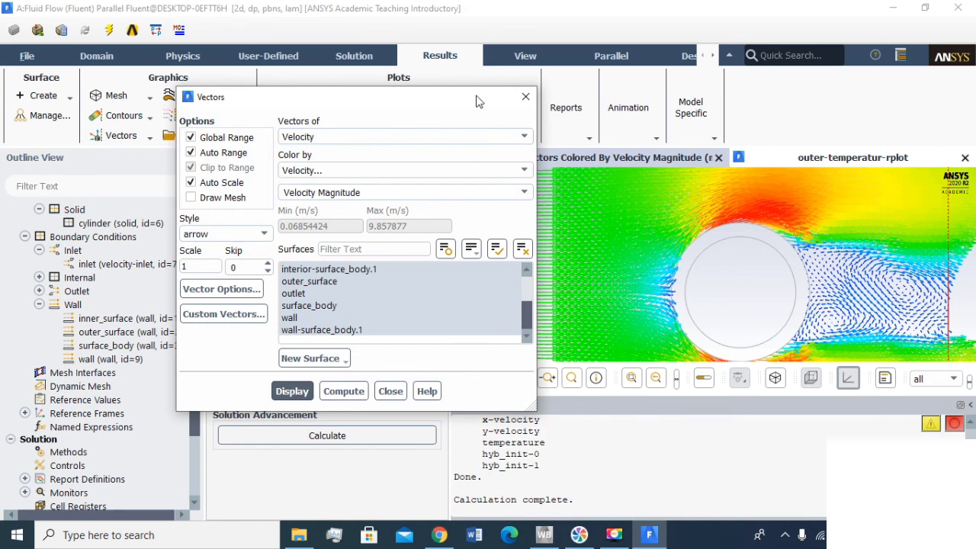
left_click_drag(478, 102, 333, 103)
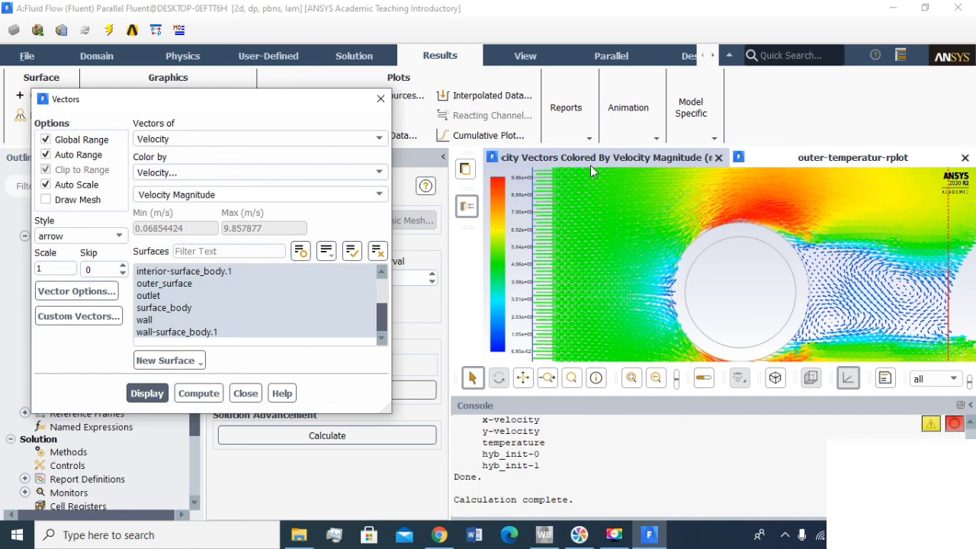
scroll(658, 258, "down", 2)
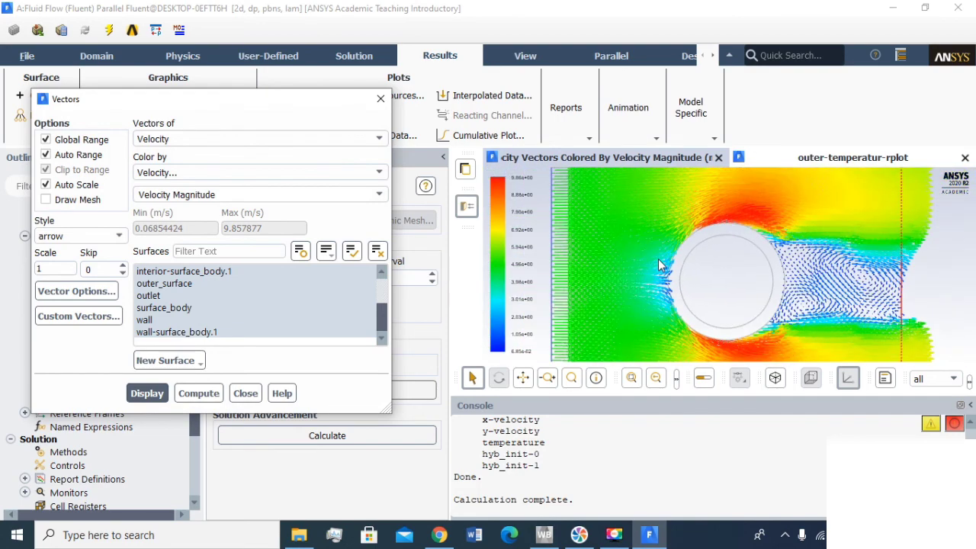
scroll(602, 293, "up", 2)
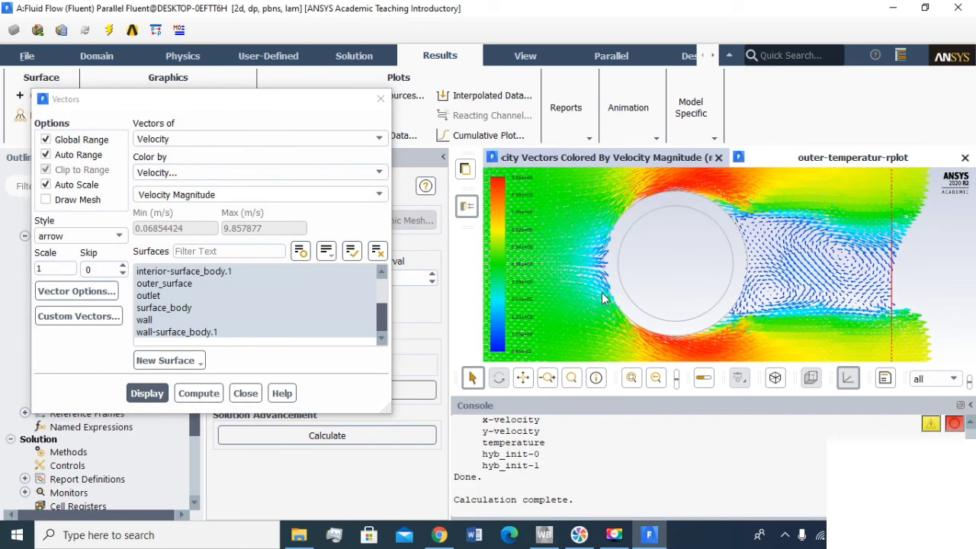
scroll(602, 296, "up", 2)
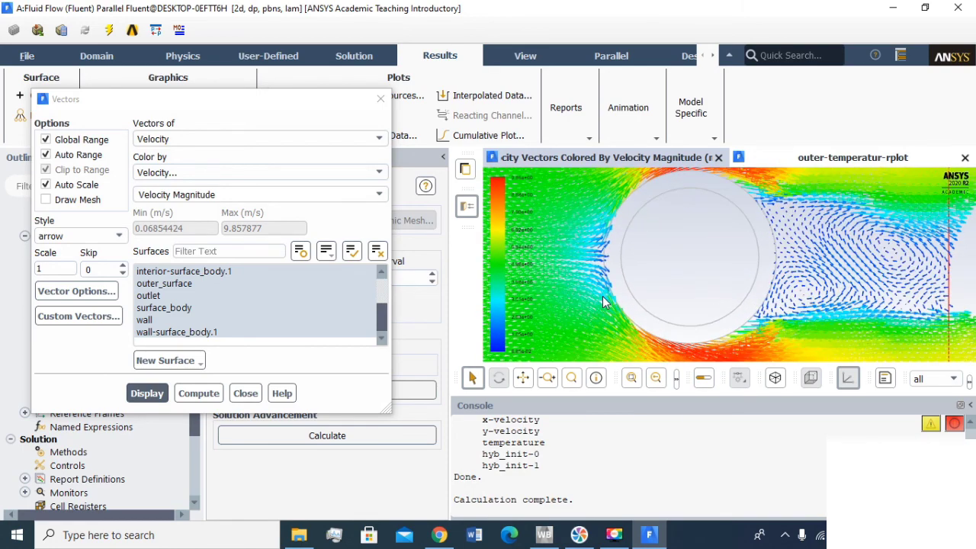
scroll(602, 296, "down", 3)
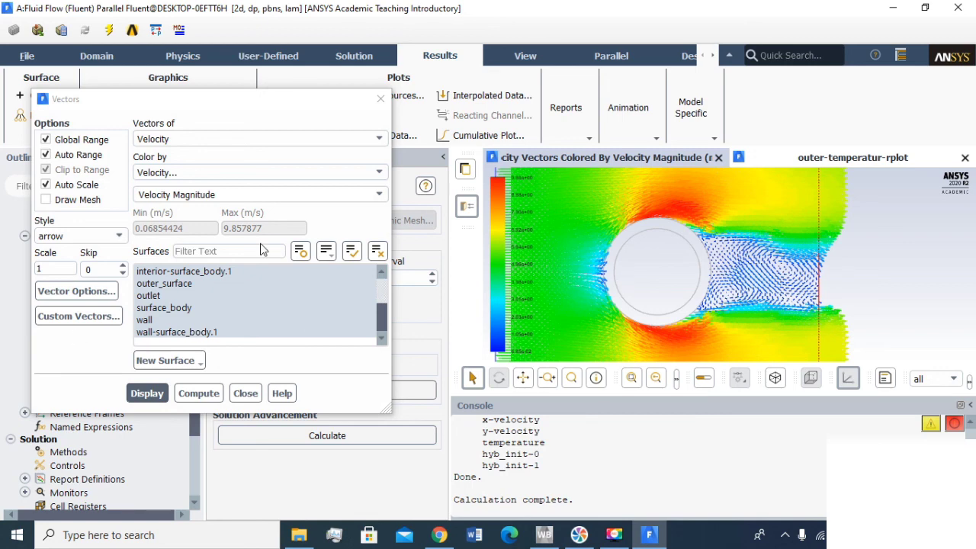
left_click(381, 99)
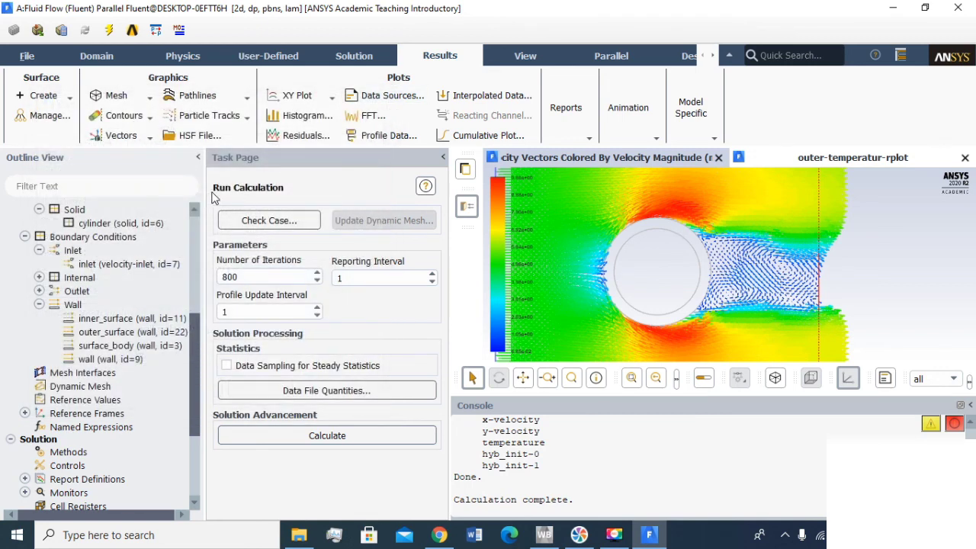
- Display contours of Static Temperature on all surfaces
left_click(118, 115)
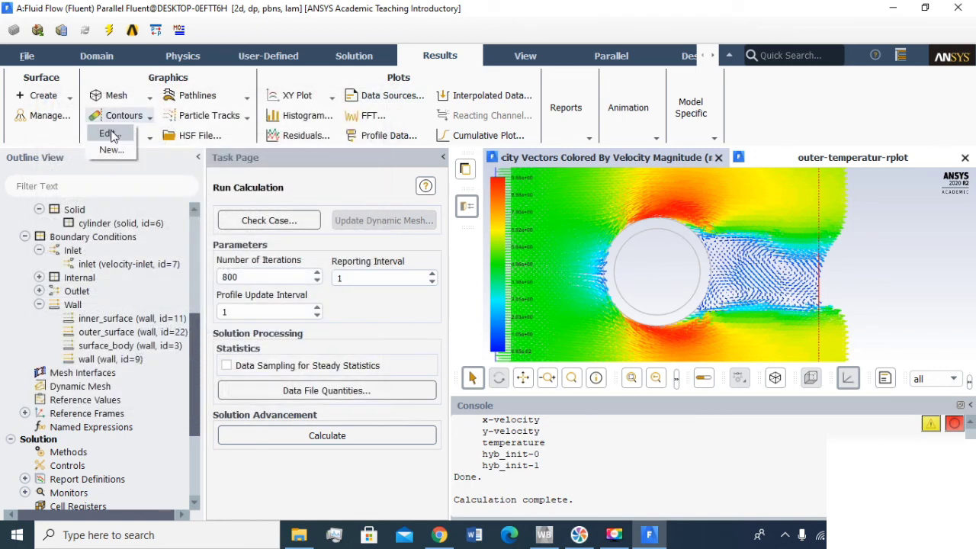
left_click(114, 135)
left_click_drag(421, 116, 152, 89)
left_click(179, 116)
left_click(196, 167)
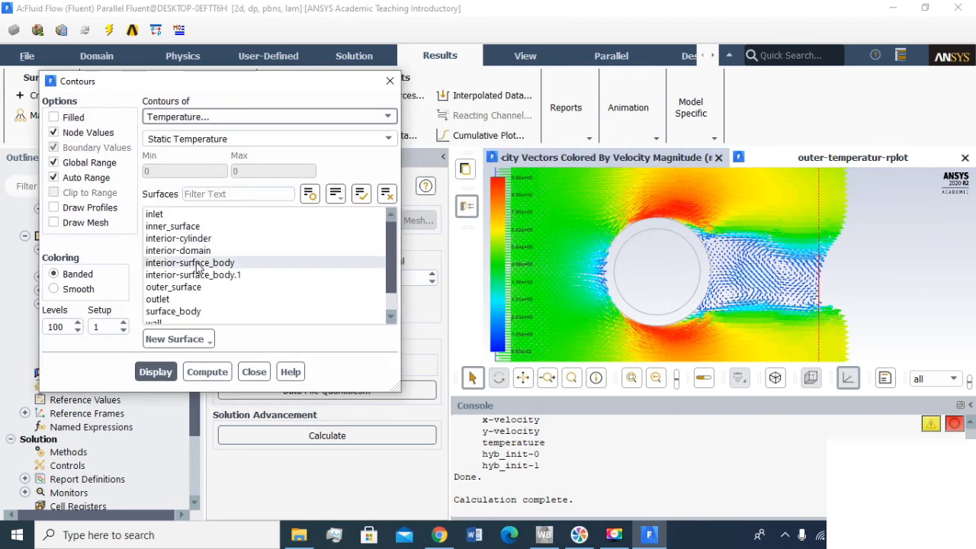
left_click(360, 194)
left_click(156, 371)
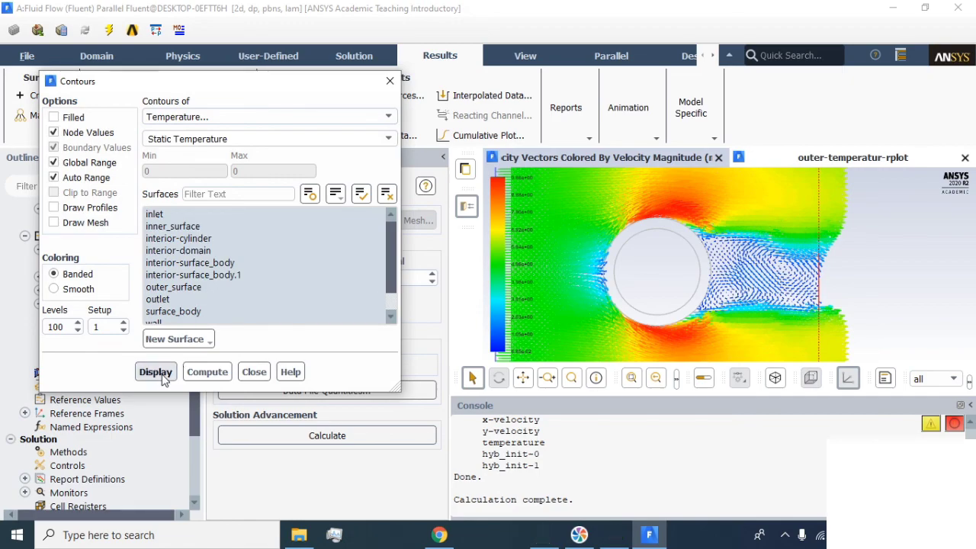